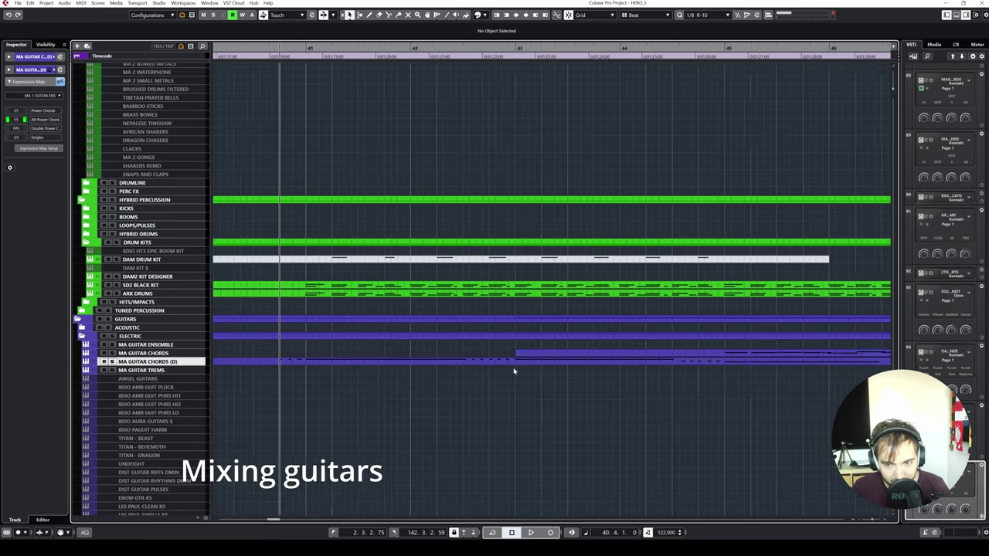
- Try moving the MA GUITAR CHORDS (D) part onto the MA GUITAR ENSEMBLE track, keeping its start at bar 40
{"action": "key", "text": "g"}
{"action": "left_click", "coordinate": [166, 346]}
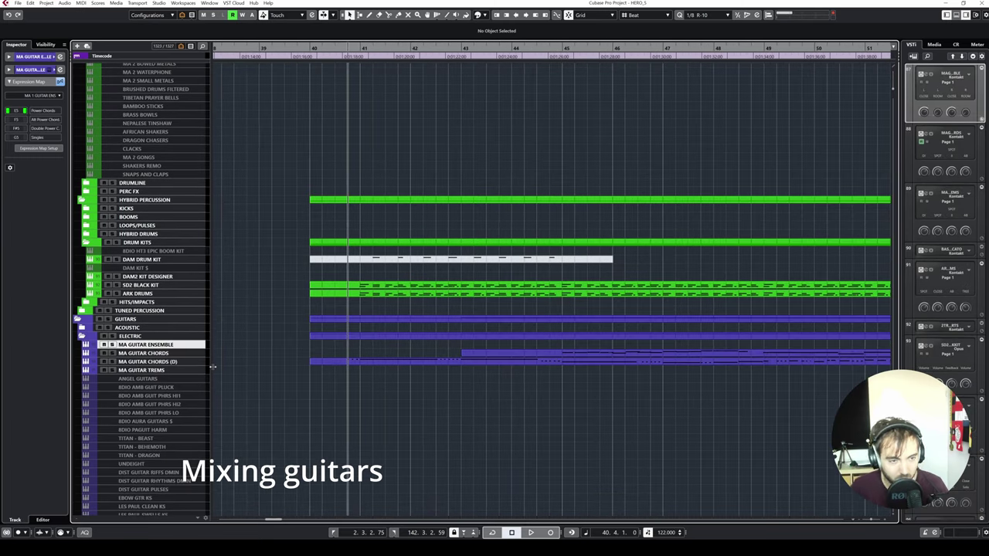
{"action": "left_click", "coordinate": [338, 365]}
{"action": "key", "text": "g"}
{"action": "key", "text": "g"}
{"action": "key", "text": "g"}
{"action": "key", "text": "g"}
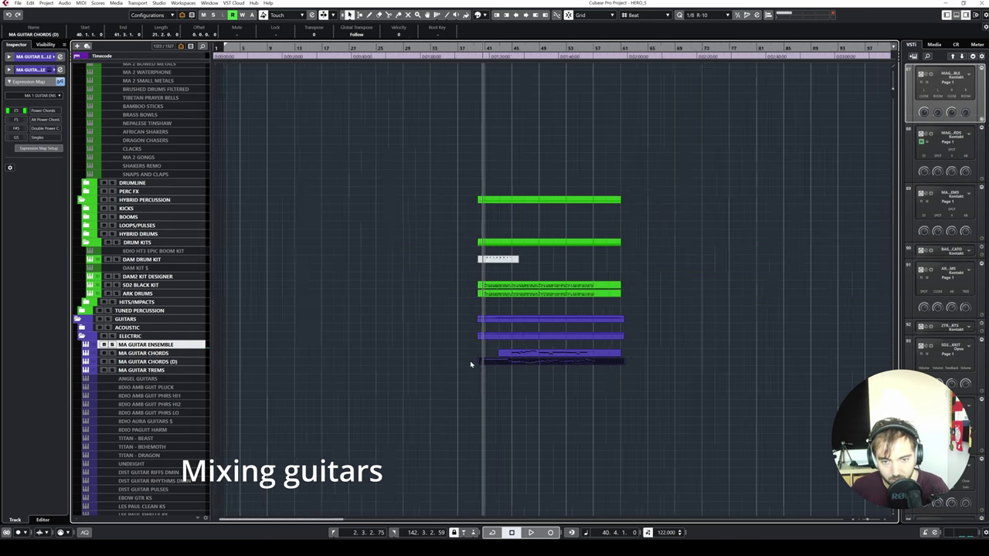
{"action": "key", "text": "h"}
{"action": "key", "text": "h"}
{"action": "key", "text": "h"}
{"action": "key", "text": "h"}
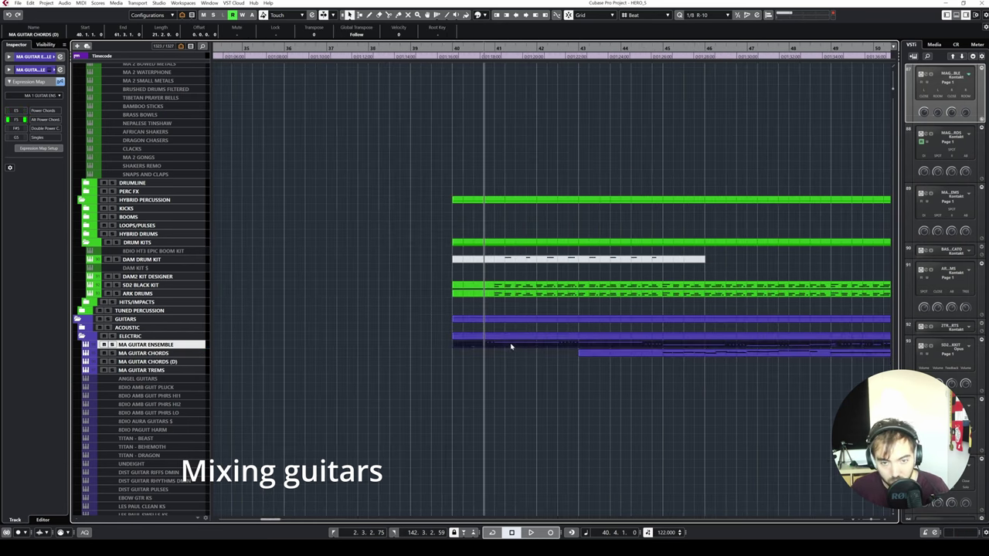
- Play back the part with the ensemble patch and return it to the MA GUITAR CHORDS (D) track
{"action": "key", "text": "space"}
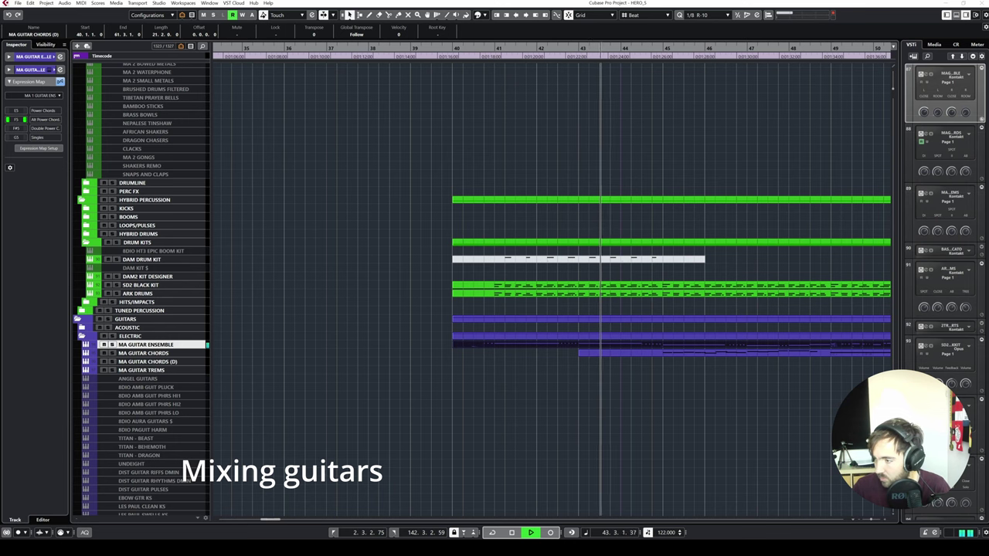
{"action": "key", "text": "space"}
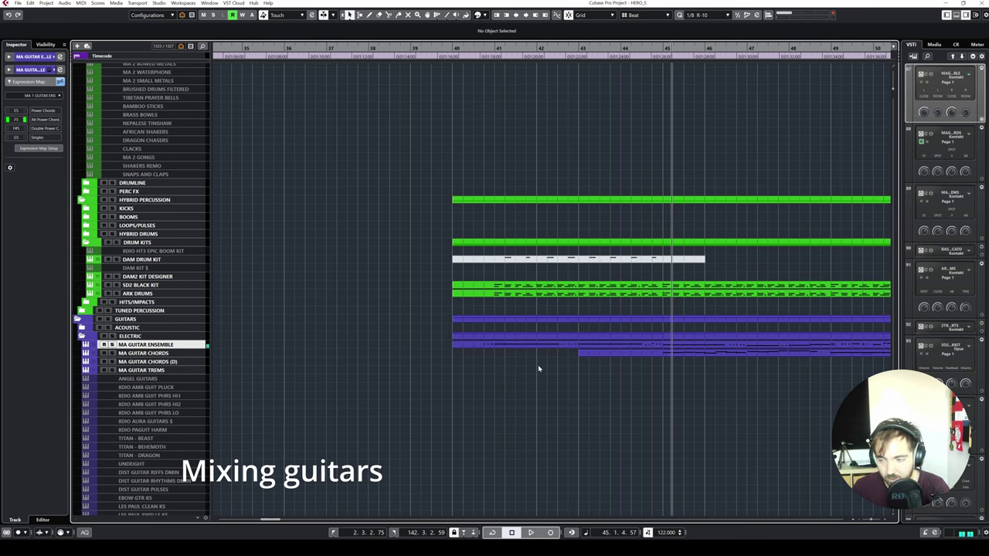
{"action": "left_click_drag", "start_coordinate": [537, 346], "coordinate": [537, 363]}
- Duplicate the MA GUITAR CHORDS (D) track together with its part
{"action": "scroll", "coordinate": [442, 364], "scroll_direction": "right", "scroll_amount": 3}
{"action": "left_click", "coordinate": [443, 364]}
{"action": "right_click", "coordinate": [158, 361]}
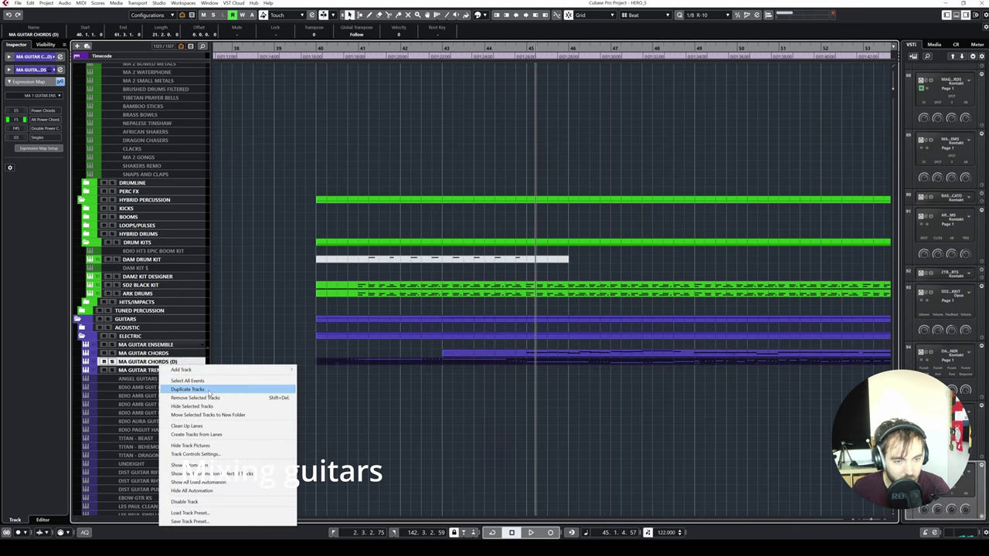
{"action": "left_click", "coordinate": [209, 389]}
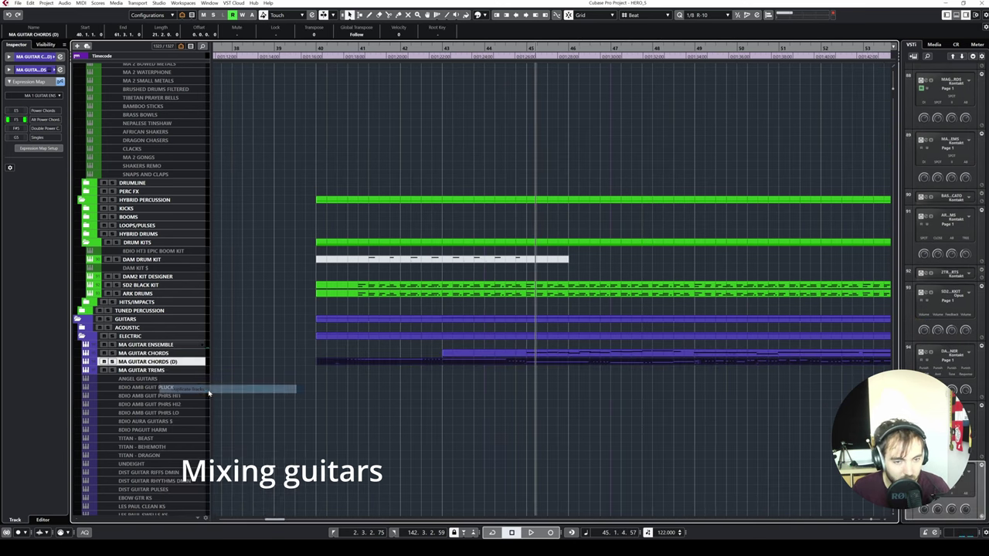
{"action": "left_click", "coordinate": [31, 81]}
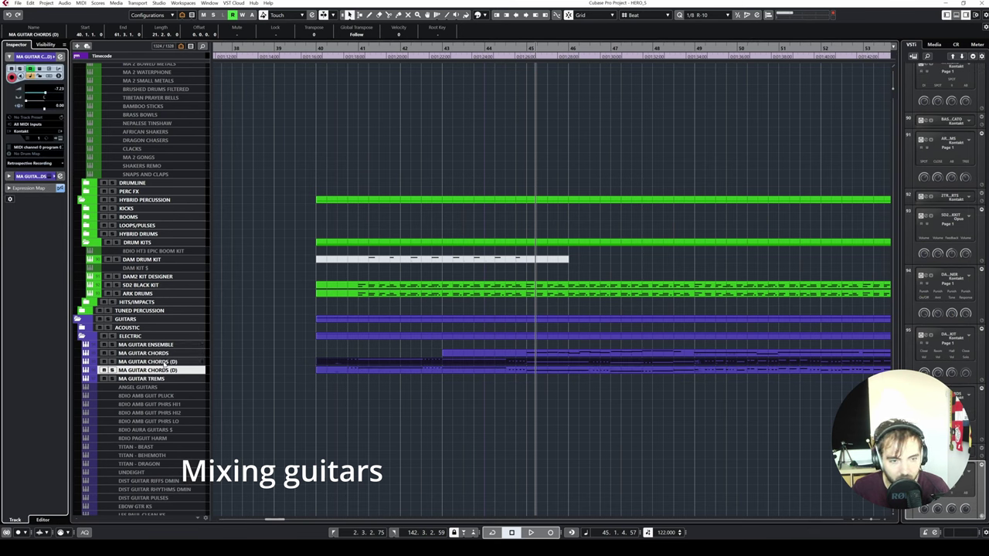
- Solo the guitar tracks and play back the doubled guitar chords from bar 45
{"action": "key", "text": "s"}
{"action": "key", "text": "space"}
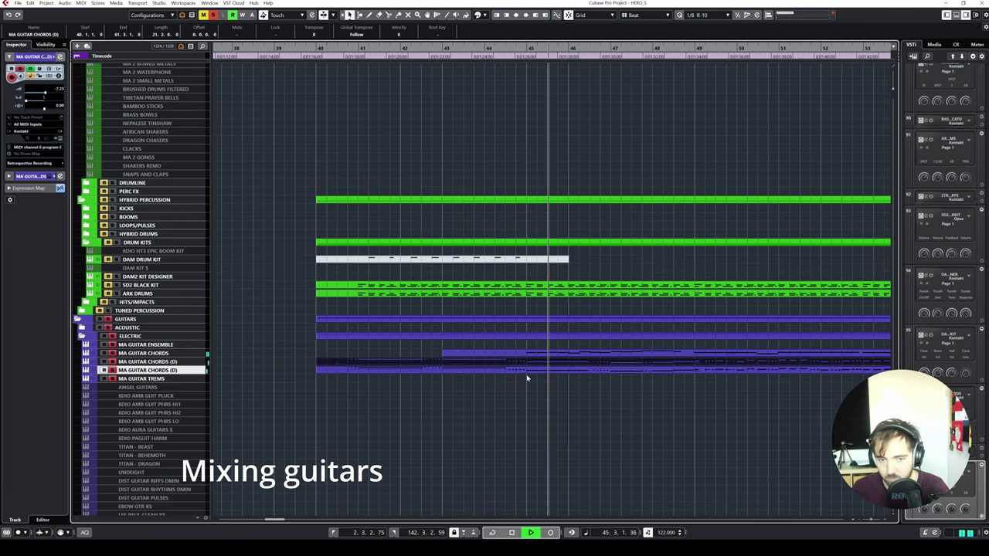
{"action": "scroll", "coordinate": [526, 373], "scroll_direction": "right", "scroll_amount": 2}
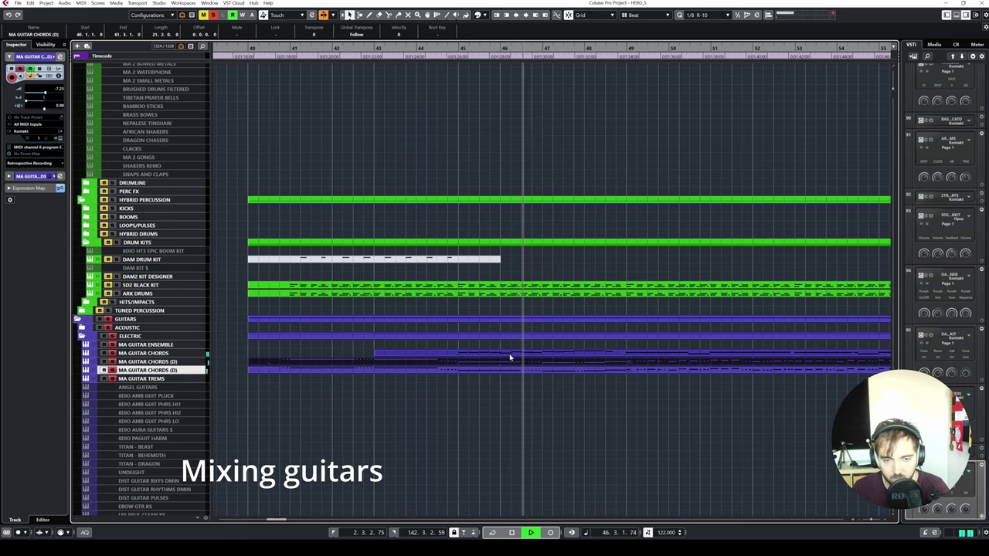
{"action": "left_click", "coordinate": [485, 408]}
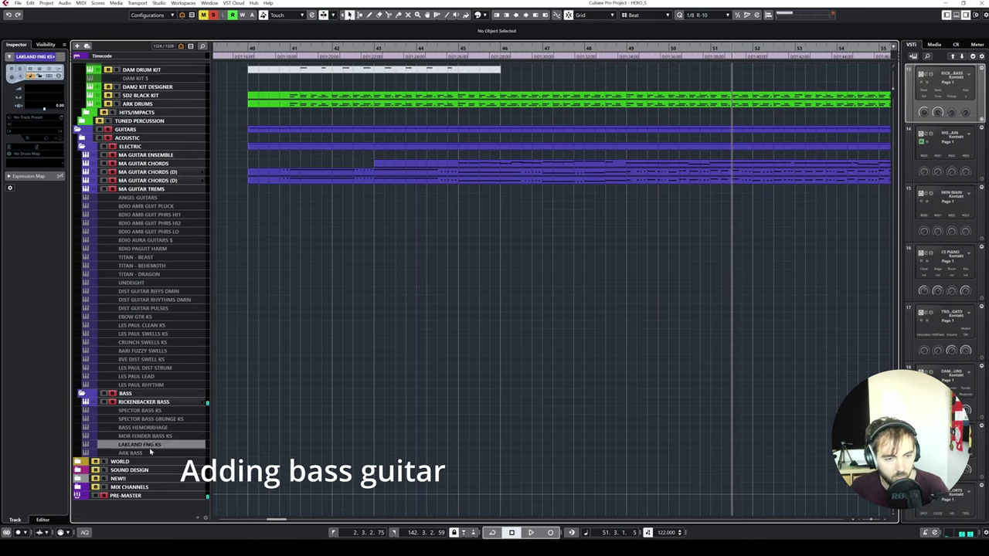
- Enable the ARK BASS, MOR FENDER BASS KS, BASS HEMORRHAGE and SPECTOR BASS KS tracks and audition their sounds
{"action": "left_click", "coordinate": [143, 453]}
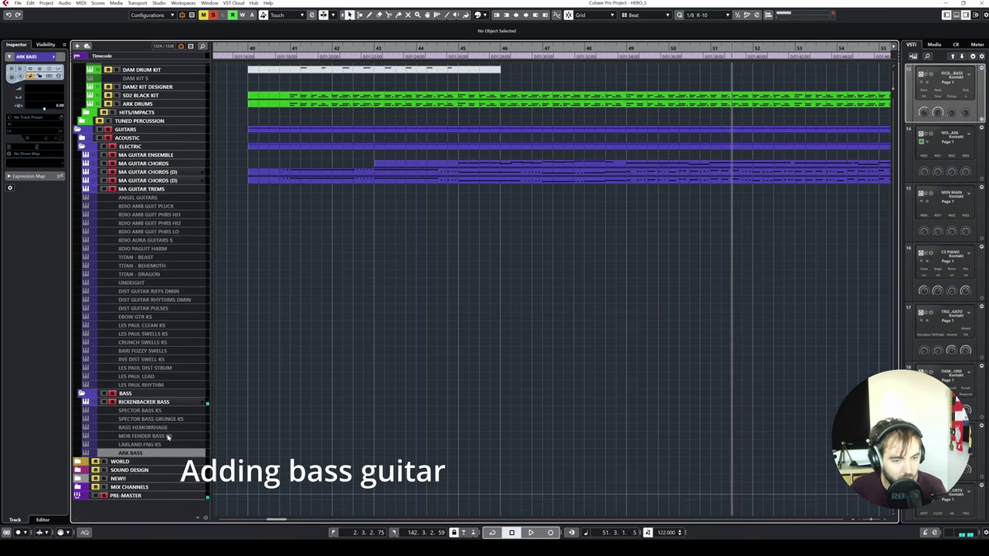
{"action": "left_click", "coordinate": [143, 410], "text": "shift"}
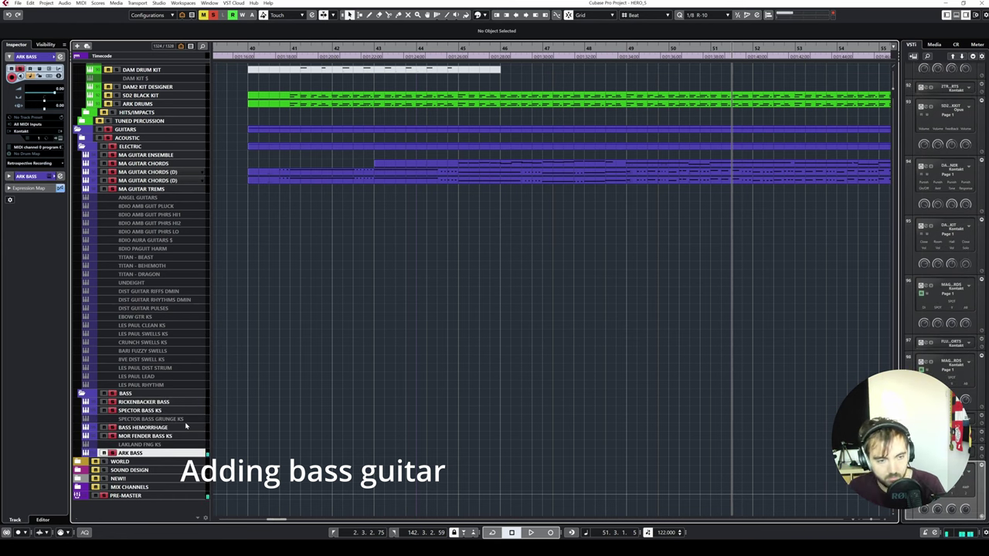
{"action": "left_click", "coordinate": [162, 436]}
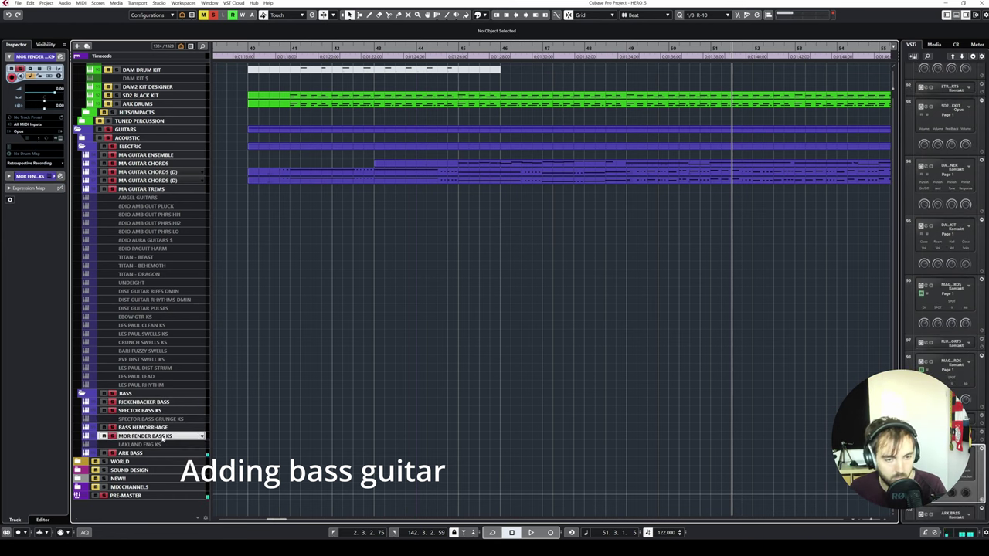
{"action": "left_click", "coordinate": [143, 429]}
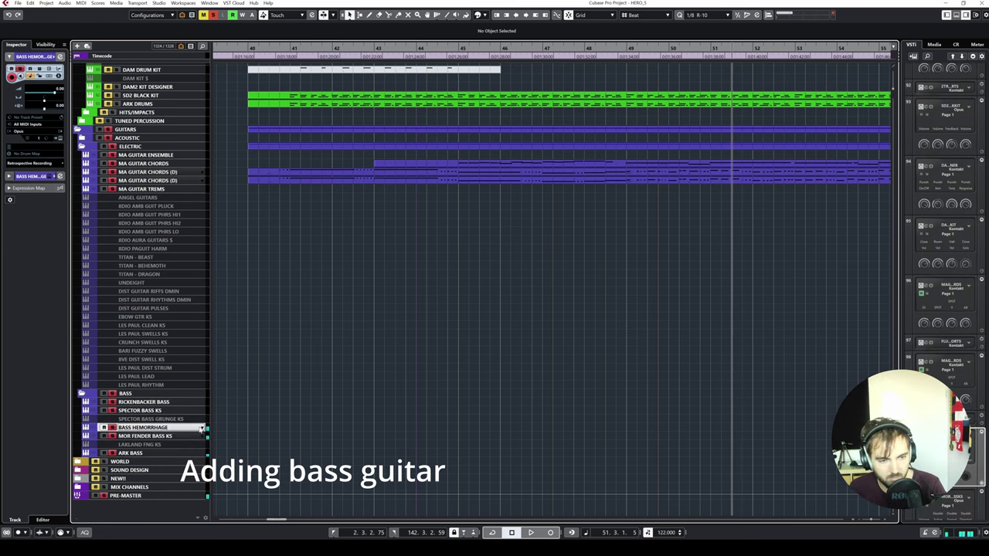
{"action": "left_click", "coordinate": [154, 412]}
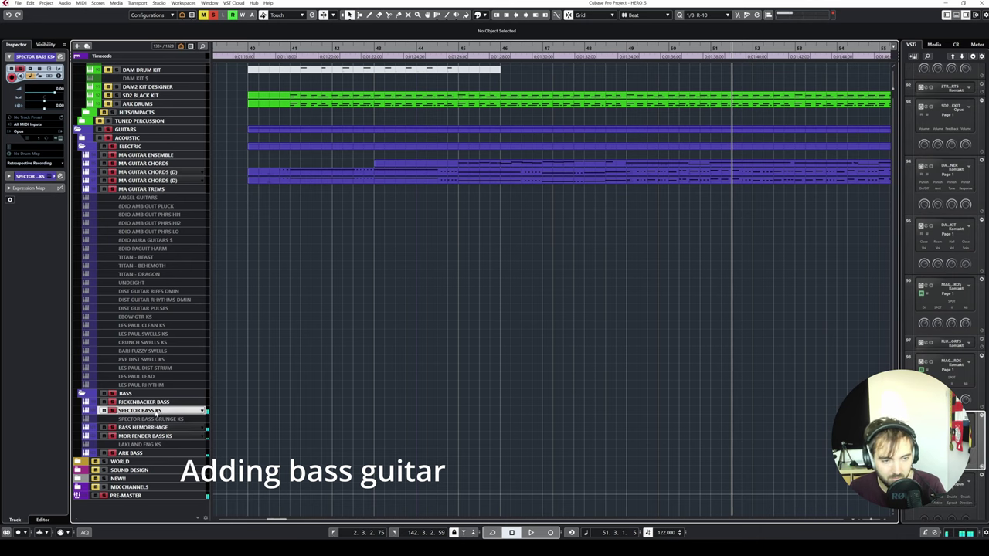
{"action": "left_click", "coordinate": [164, 429]}
- Copy the MA GUITAR CHORDS (D) part down to the bass tracks and select the opening notes in its note editor
{"action": "left_click_drag", "start_coordinate": [309, 176], "coordinate": [305, 433]}
{"action": "double_click", "coordinate": [324, 433]}
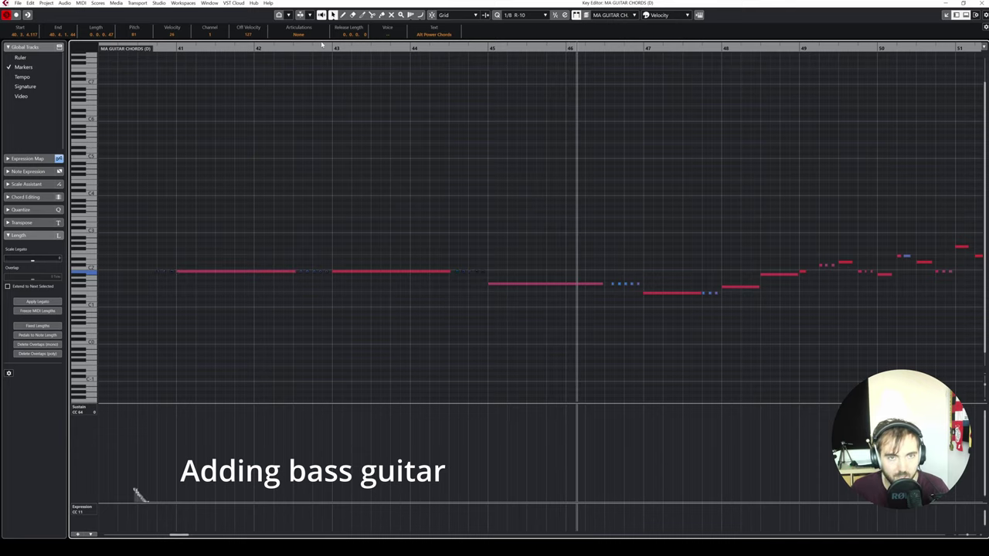
{"action": "left_click", "coordinate": [298, 34]}
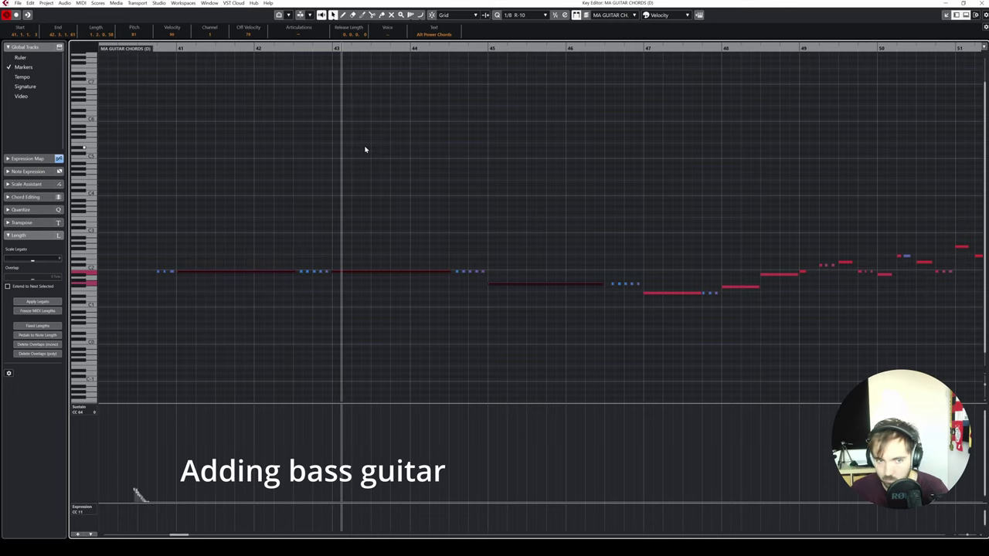
{"action": "left_click_drag", "start_coordinate": [143, 255], "coordinate": [499, 307]}
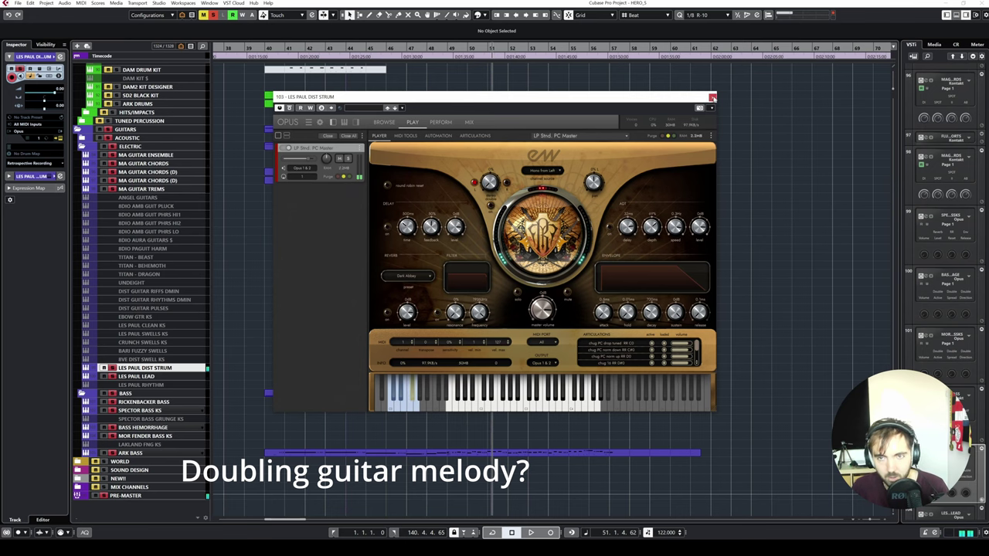
- Try recording a doubled guitar melody on the LES PAUL LEAD track starting from bar 47, beat 4
{"action": "left_click", "coordinate": [712, 98]}
{"action": "left_click", "coordinate": [154, 376]}
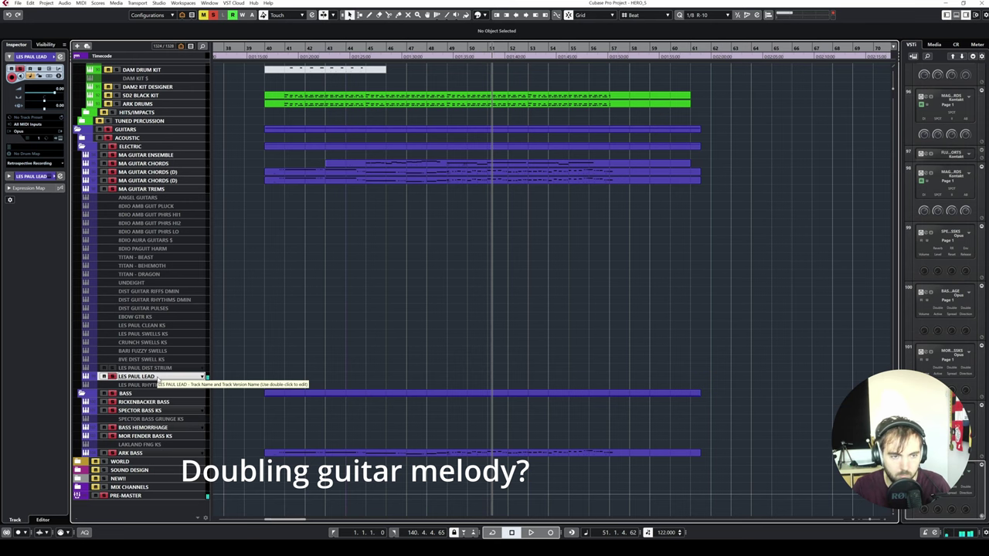
{"action": "scroll", "coordinate": [384, 223], "scroll_direction": "up", "scroll_amount": 3}
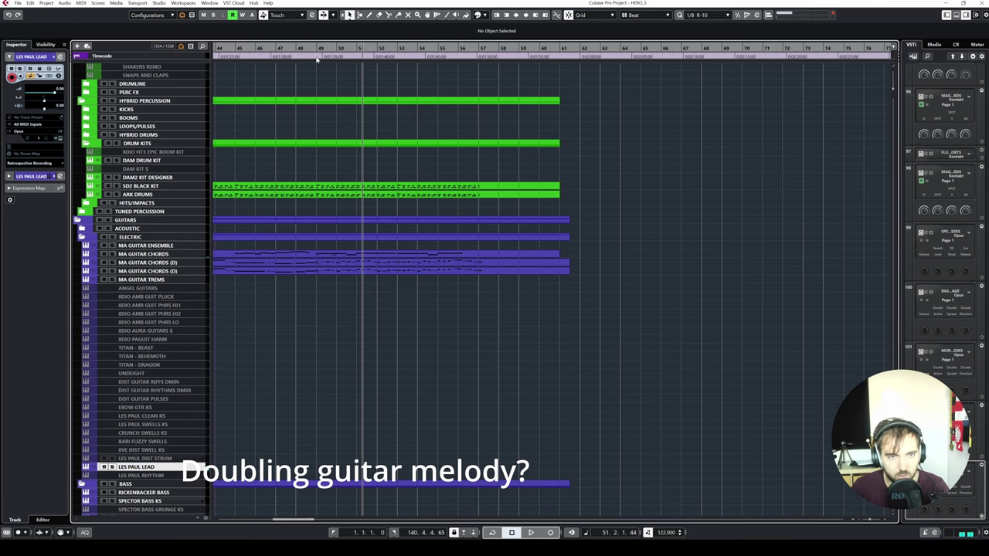
{"action": "left_click", "coordinate": [291, 49]}
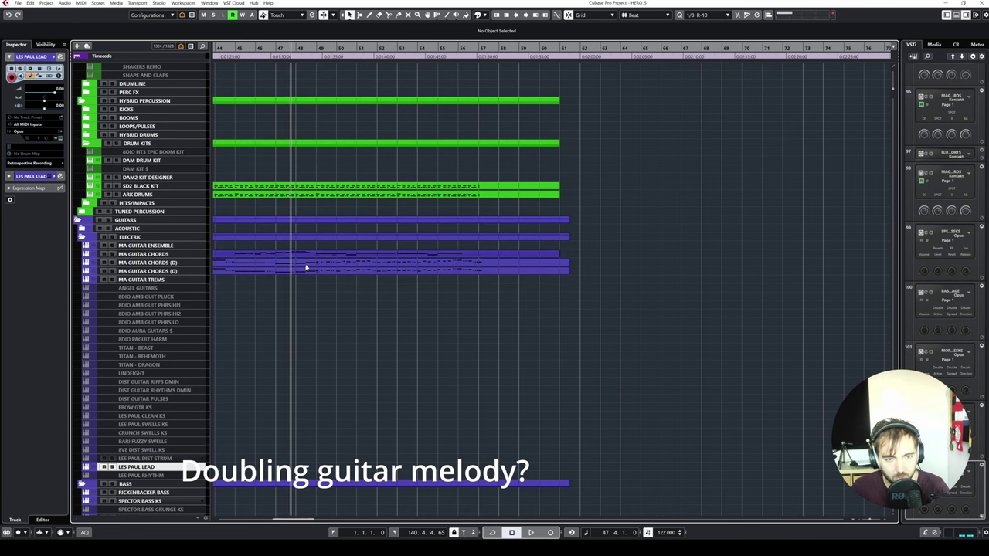
{"action": "key", "text": "KP_Multiply"}
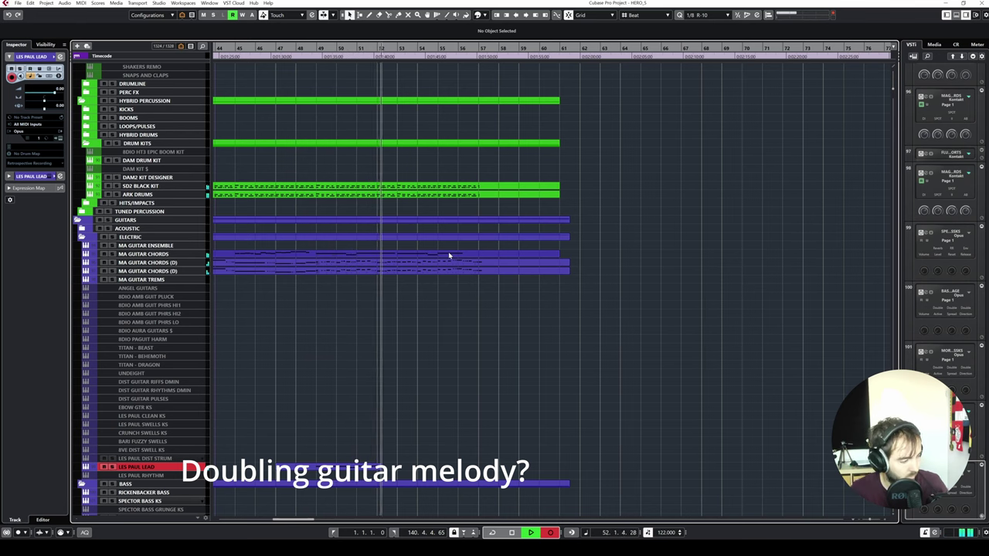
{"action": "key", "text": "space"}
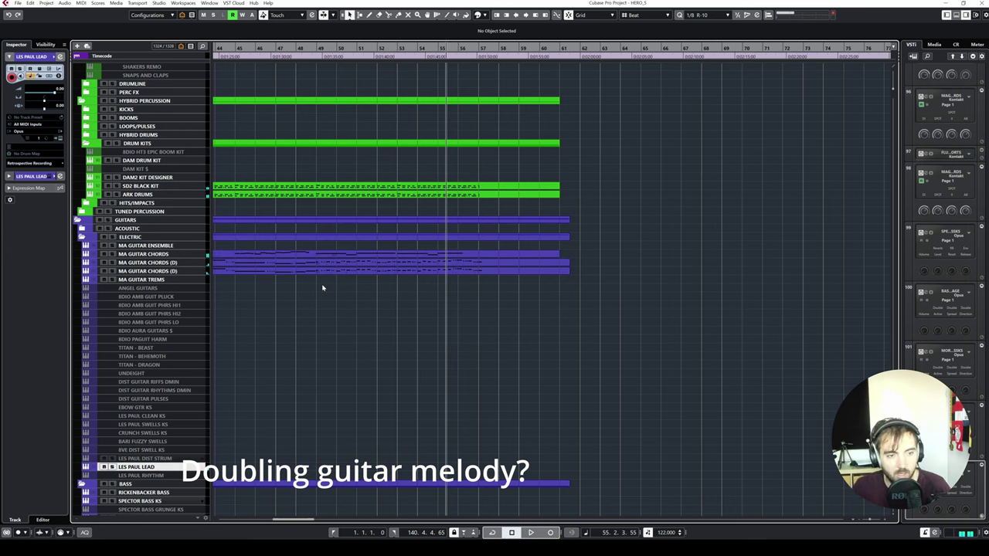
- Examine the guitar, bass, percussion, string, choir and brass parts throughout the arrangement
{"action": "scroll", "coordinate": [323, 286], "scroll_direction": "left", "scroll_amount": 3}
{"action": "left_click", "coordinate": [356, 257]}
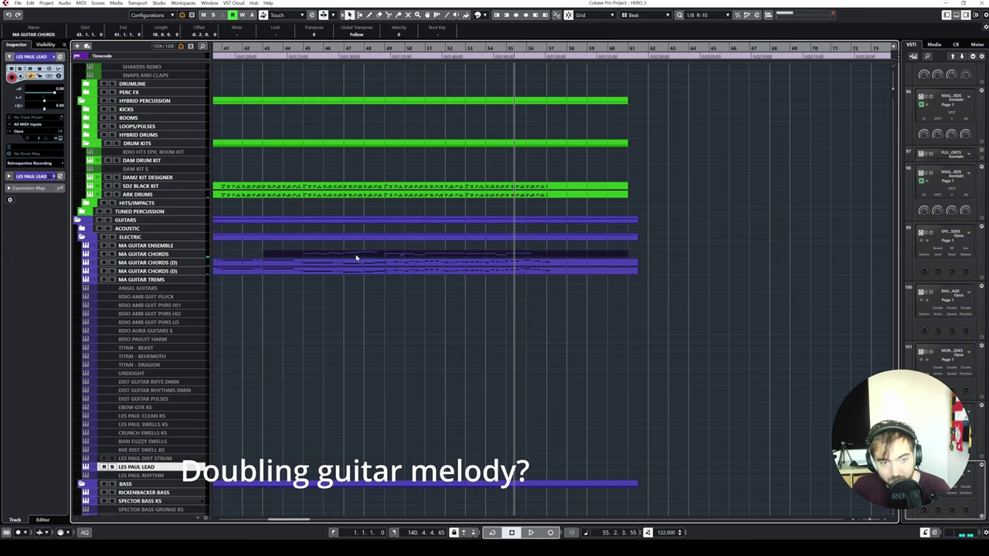
{"action": "scroll", "coordinate": [419, 253], "scroll_direction": "left", "scroll_amount": 3}
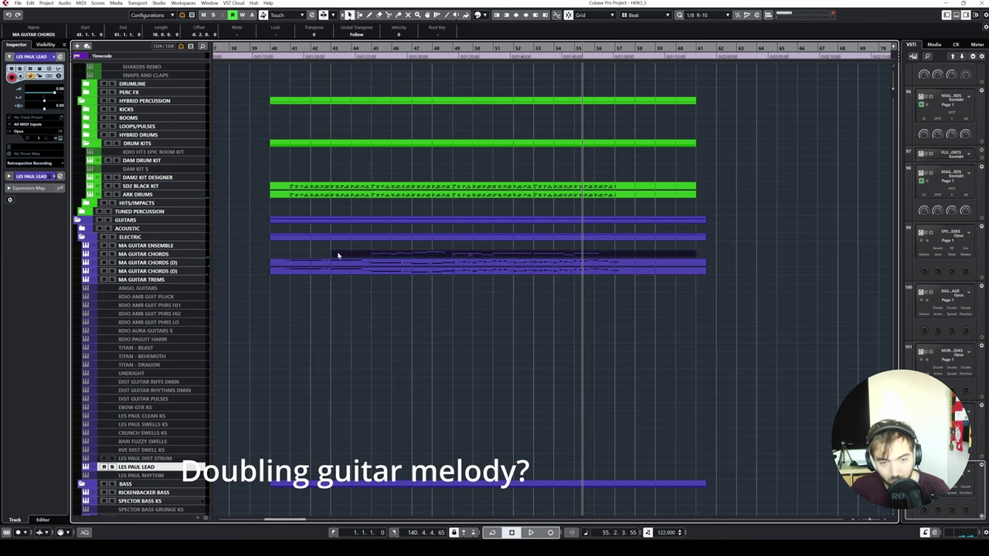
{"action": "left_click", "coordinate": [427, 295]}
{"action": "scroll", "coordinate": [425, 162], "scroll_direction": "down", "scroll_amount": 4}
{"action": "key", "text": "h"}
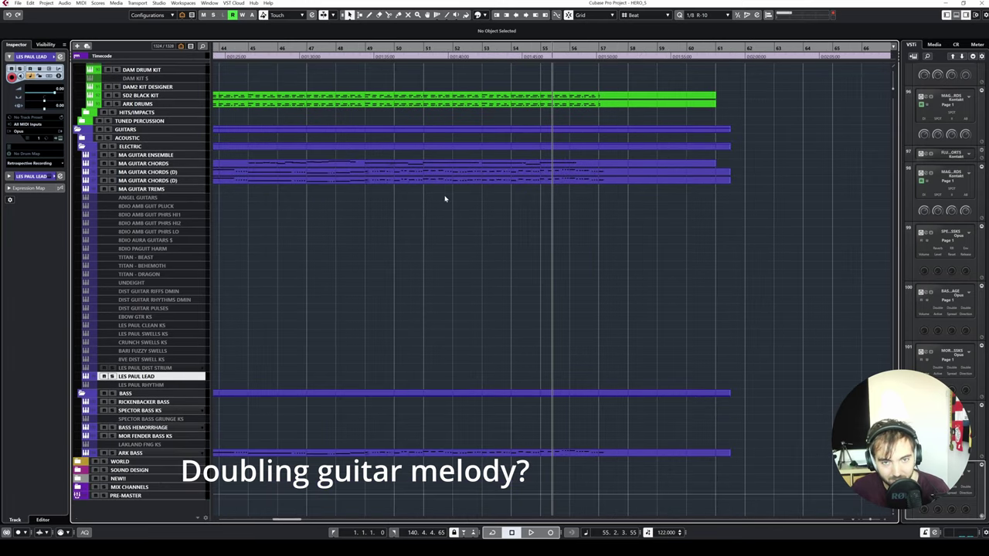
{"action": "scroll", "coordinate": [414, 247], "scroll_direction": "up", "scroll_amount": 8}
{"action": "key", "text": "g"}
{"action": "scroll", "coordinate": [380, 330], "scroll_direction": "up", "scroll_amount": 15}
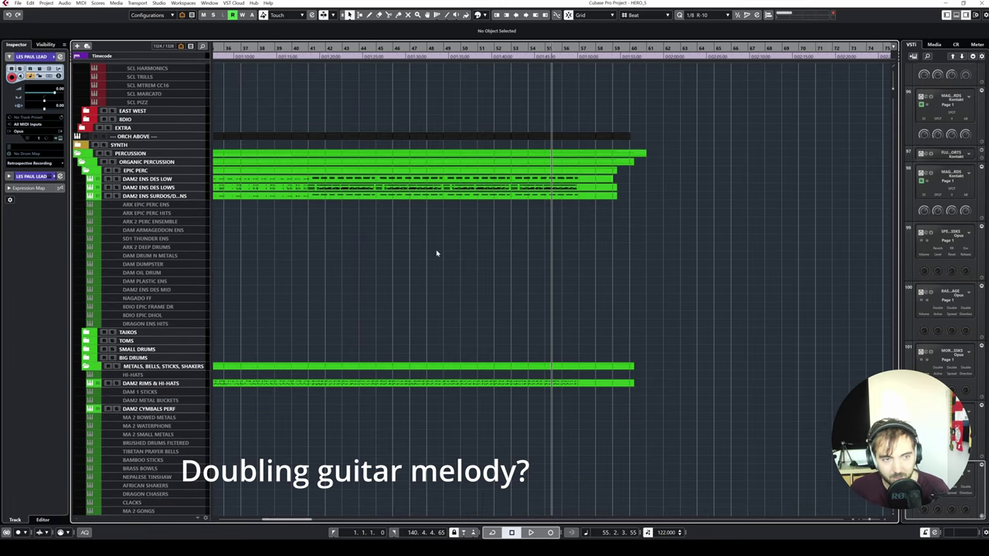
{"action": "scroll", "coordinate": [393, 250], "scroll_direction": "up", "scroll_amount": 3}
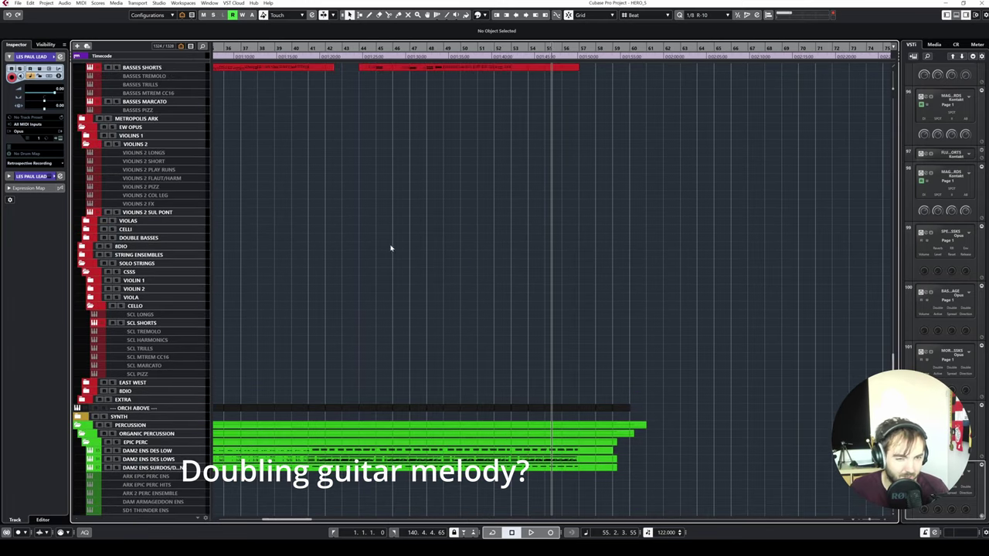
{"action": "scroll", "coordinate": [408, 178], "scroll_direction": "up", "scroll_amount": 5}
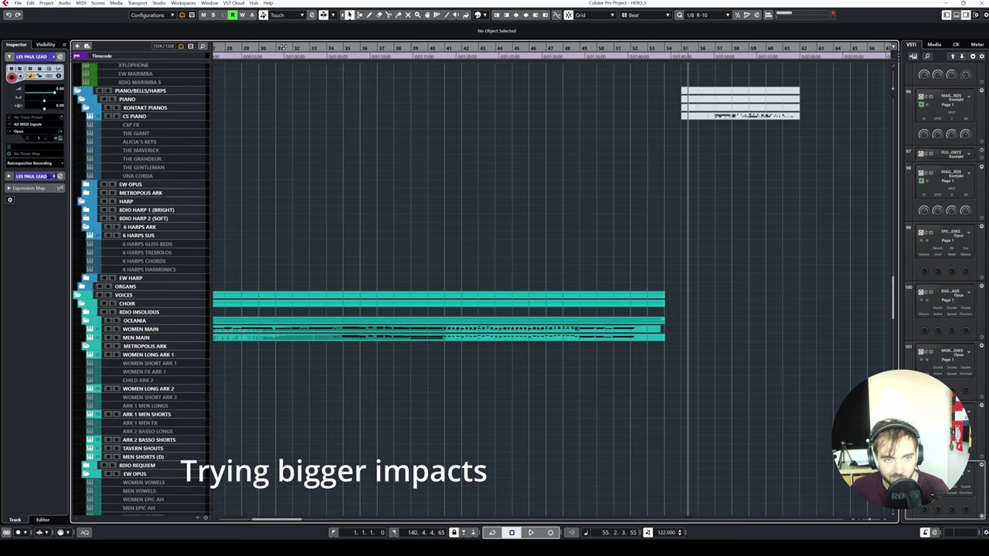
{"action": "scroll", "coordinate": [484, 193], "scroll_direction": "up", "scroll_amount": 20}
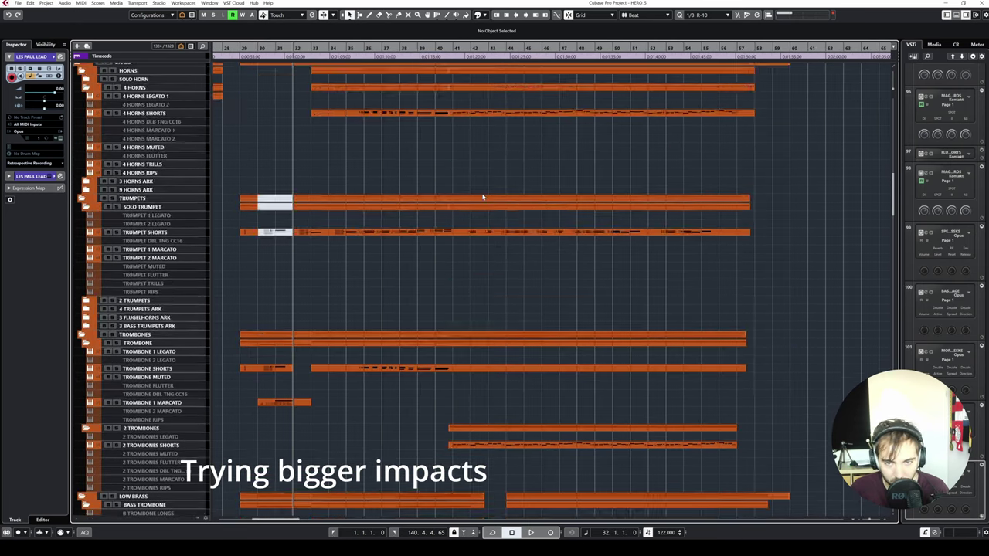
{"action": "scroll", "coordinate": [556, 238], "scroll_direction": "up", "scroll_amount": 5}
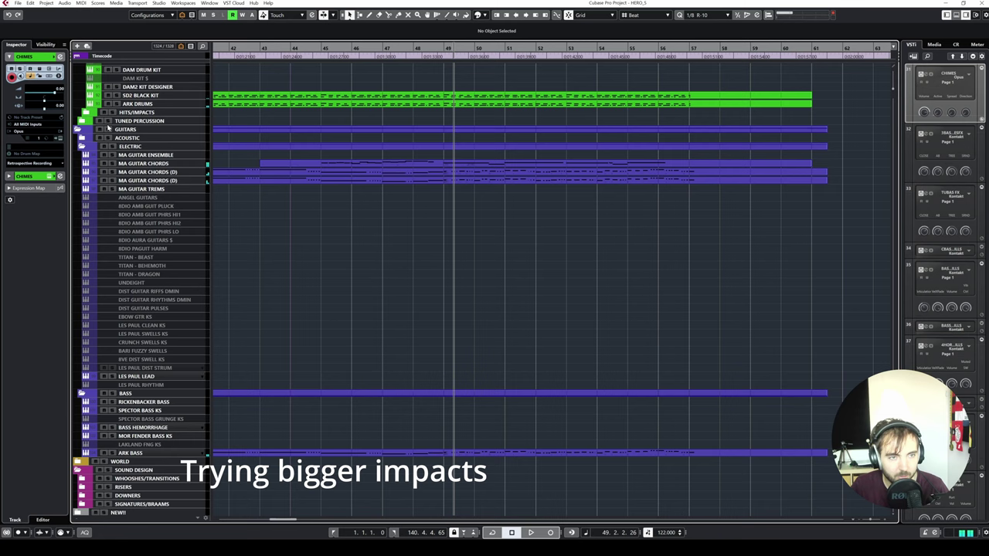
- Expand the HITS/IMPACTS folder and enable the 8DIO HT1 IMPACTS $, DAM HITS MW, DAM IMPACTS and MA 2 HITS FX tracks
{"action": "left_click", "coordinate": [85, 113]}
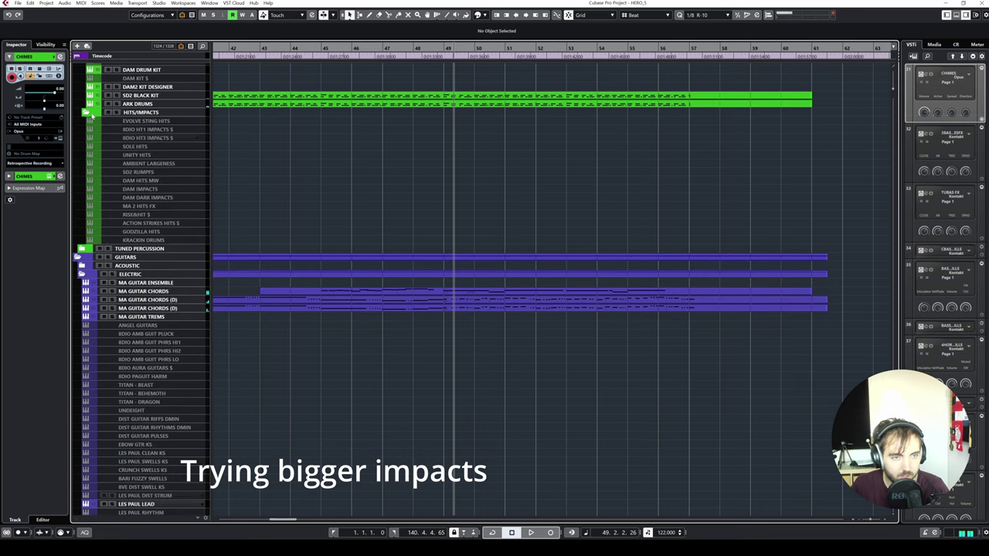
{"action": "left_click", "coordinate": [171, 130]}
{"action": "left_click", "coordinate": [166, 180], "text": "ctrl"}
{"action": "left_click", "coordinate": [166, 188], "text": "ctrl"}
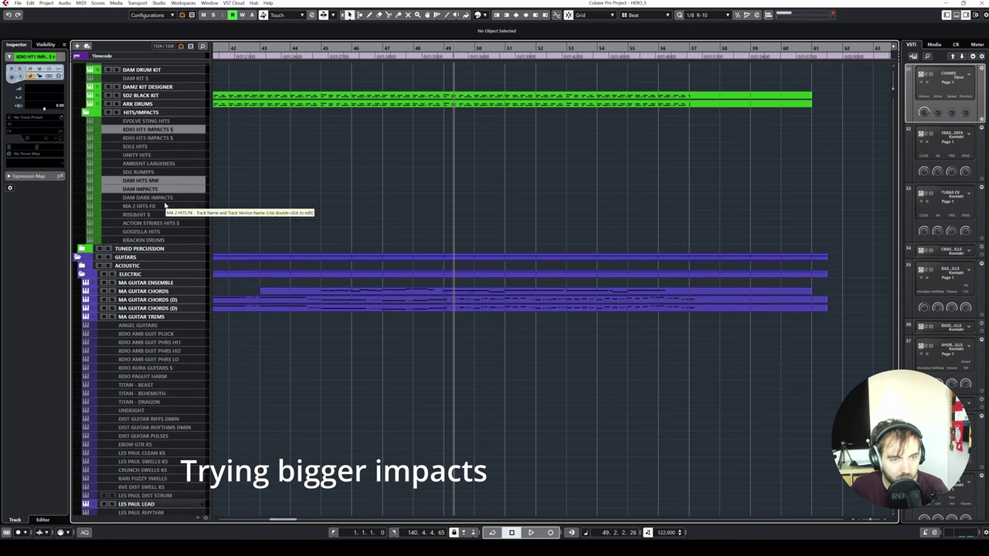
{"action": "left_click", "coordinate": [166, 206], "text": "ctrl"}
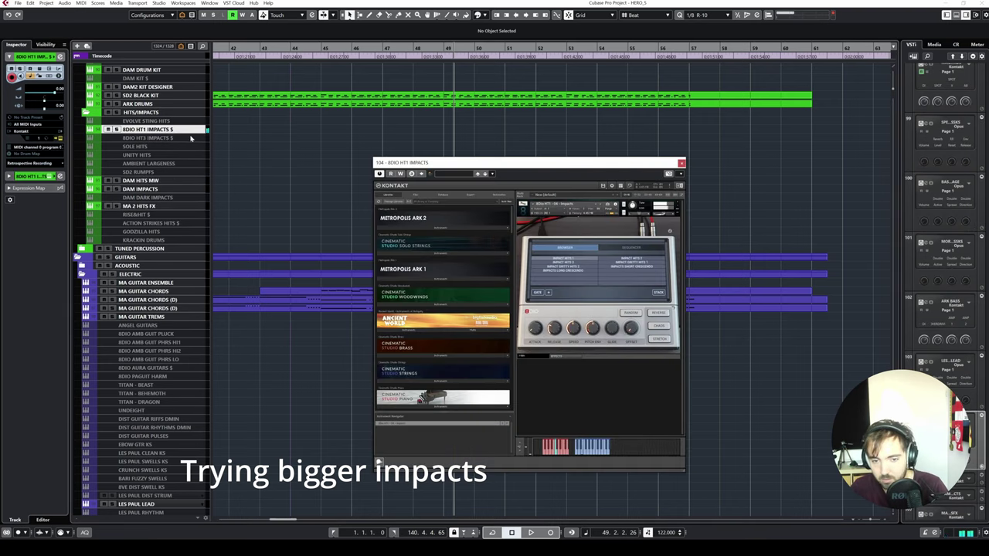
- Step through the impact tracks to the DAM IMPACTS instrument and collapse the HITS/IMPACTS folder
{"action": "key", "text": "Down"}
{"action": "key", "text": "Down"}
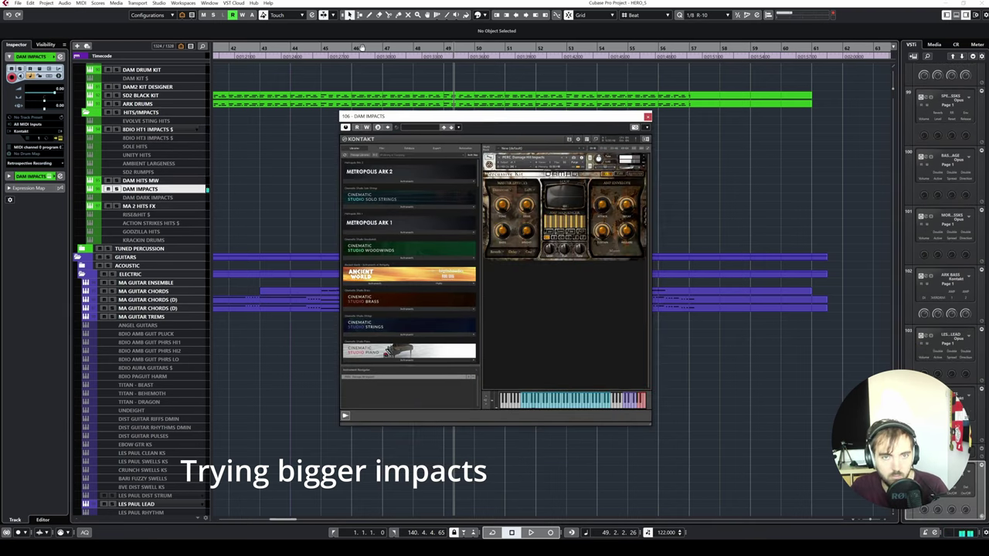
{"action": "left_click", "coordinate": [364, 209]}
{"action": "scroll", "coordinate": [171, 203], "scroll_direction": "up", "scroll_amount": 10}
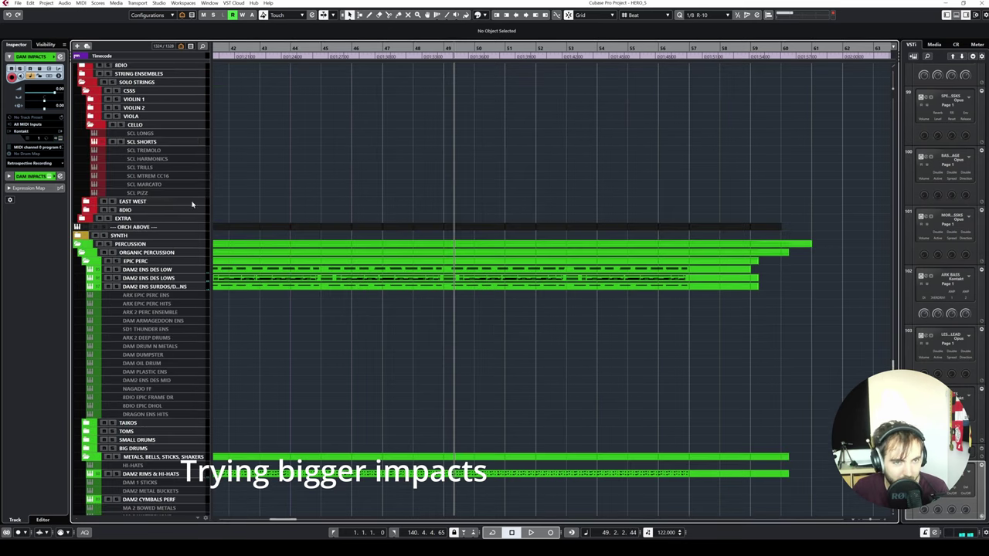
{"action": "scroll", "coordinate": [376, 247], "scroll_direction": "down", "scroll_amount": 6}
{"action": "left_click", "coordinate": [86, 204]}
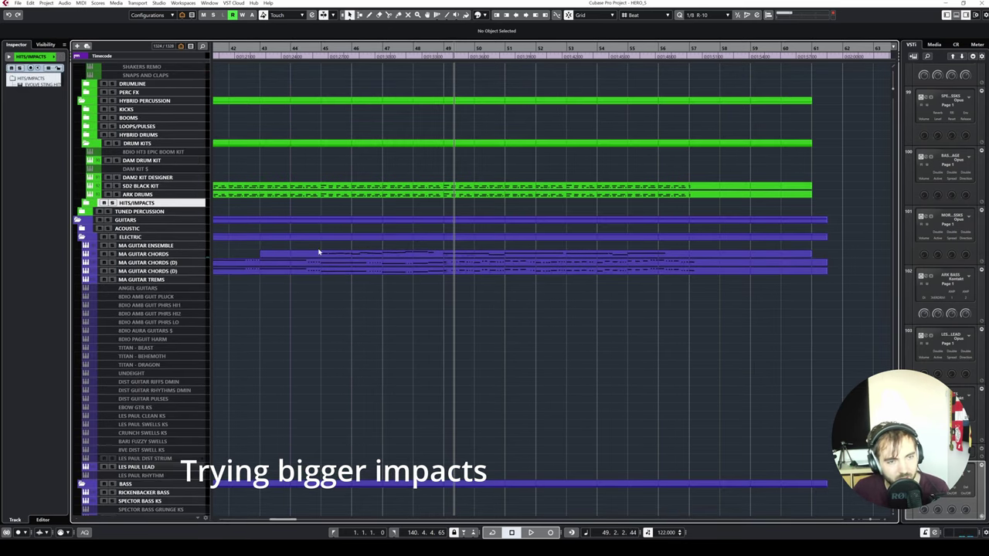
- Examine the percussion, woodwind, brass, piano and choir parts throughout the arrangement
{"action": "scroll", "coordinate": [345, 211], "scroll_direction": "down", "scroll_amount": 2}
{"action": "scroll", "coordinate": [448, 205], "scroll_direction": "up", "scroll_amount": 5}
{"action": "scroll", "coordinate": [448, 206], "scroll_direction": "right", "scroll_amount": 2}
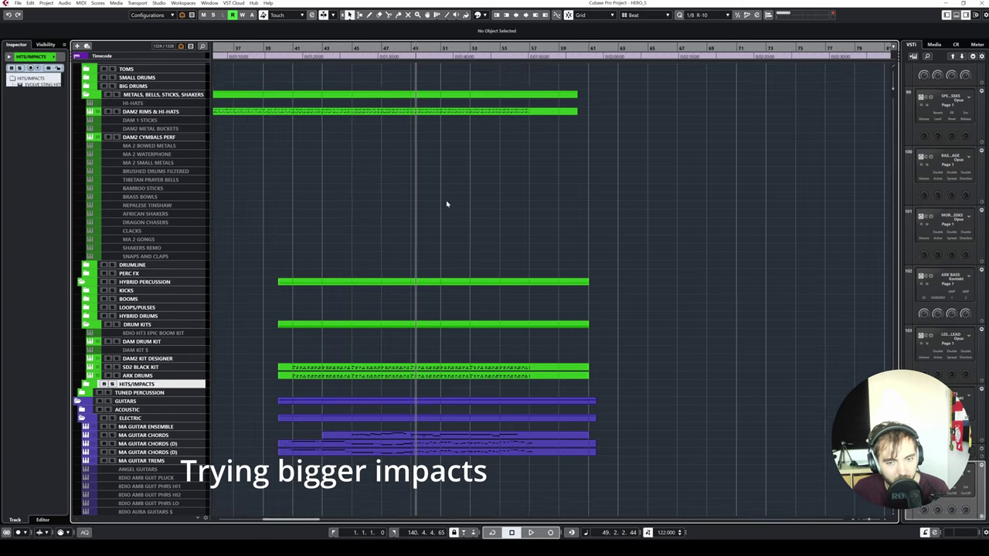
{"action": "scroll", "coordinate": [448, 205], "scroll_direction": "down", "scroll_amount": 8}
{"action": "scroll", "coordinate": [501, 244], "scroll_direction": "up", "scroll_amount": 15}
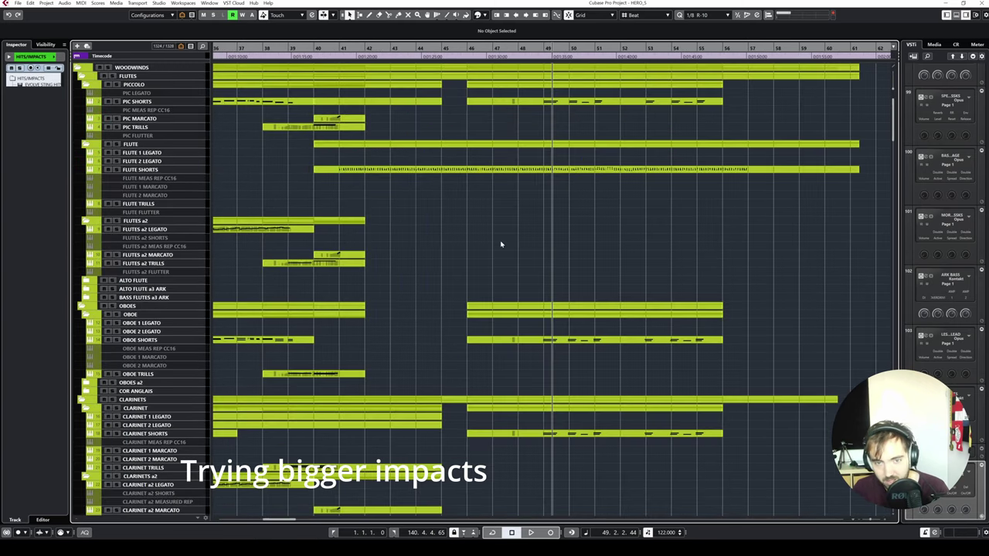
{"action": "scroll", "coordinate": [501, 245], "scroll_direction": "right", "scroll_amount": 2}
{"action": "scroll", "coordinate": [501, 244], "scroll_direction": "down", "scroll_amount": 8}
{"action": "scroll", "coordinate": [423, 383], "scroll_direction": "down", "scroll_amount": 7}
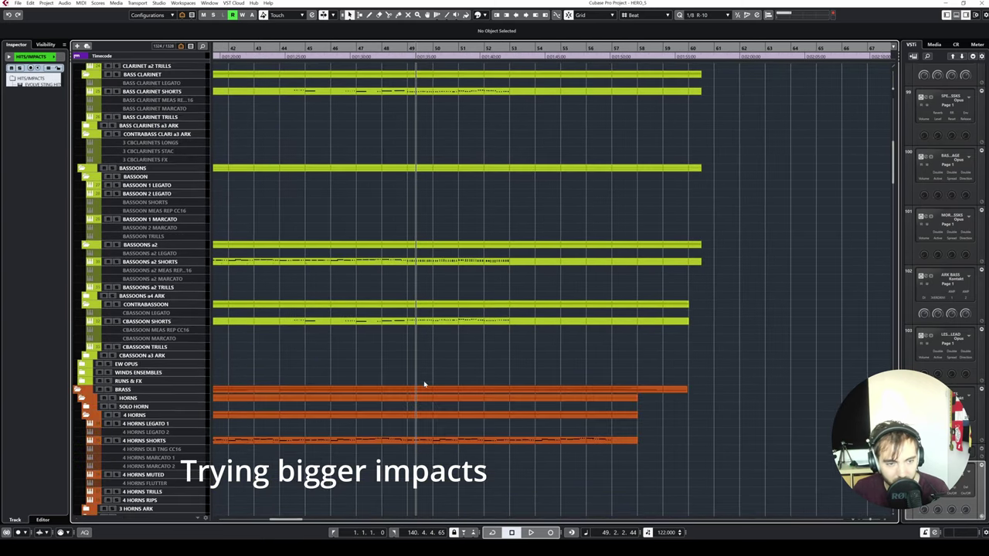
{"action": "scroll", "coordinate": [459, 319], "scroll_direction": "up", "scroll_amount": 18}
{"action": "scroll", "coordinate": [466, 250], "scroll_direction": "left", "scroll_amount": 4}
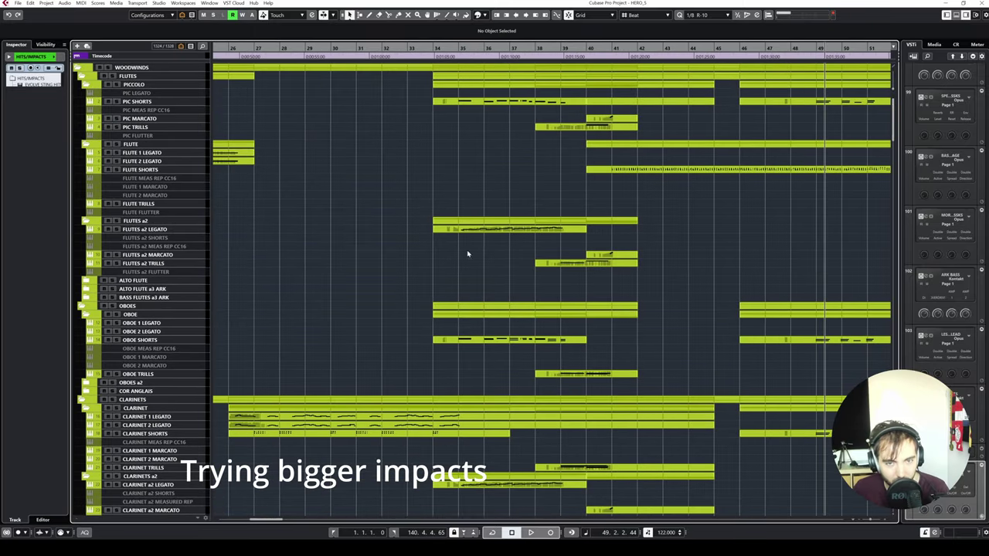
{"action": "scroll", "coordinate": [651, 316], "scroll_direction": "down", "scroll_amount": 20}
{"action": "scroll", "coordinate": [651, 316], "scroll_direction": "right", "scroll_amount": 3}
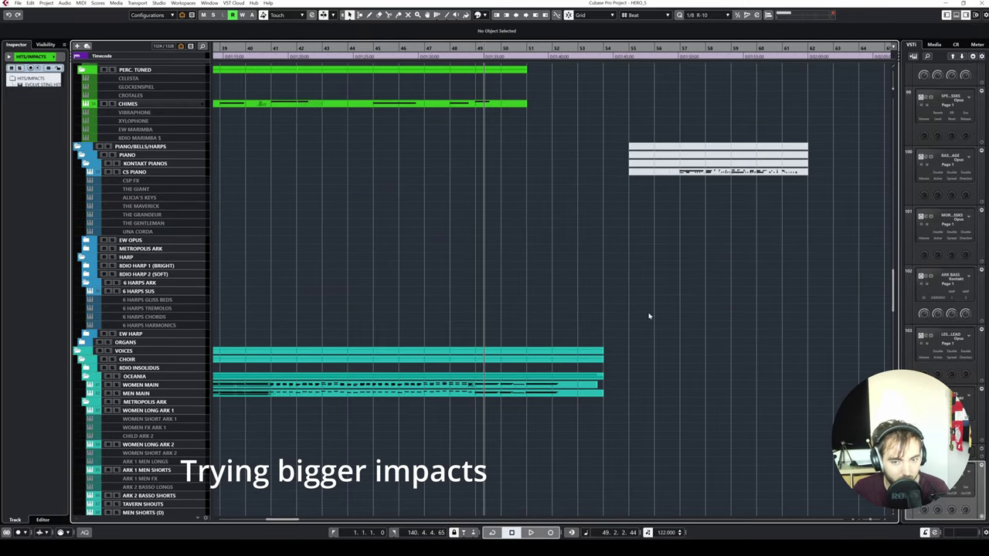
{"action": "scroll", "coordinate": [541, 278], "scroll_direction": "up", "scroll_amount": 7}
{"action": "scroll", "coordinate": [364, 320], "scroll_direction": "down", "scroll_amount": 20}
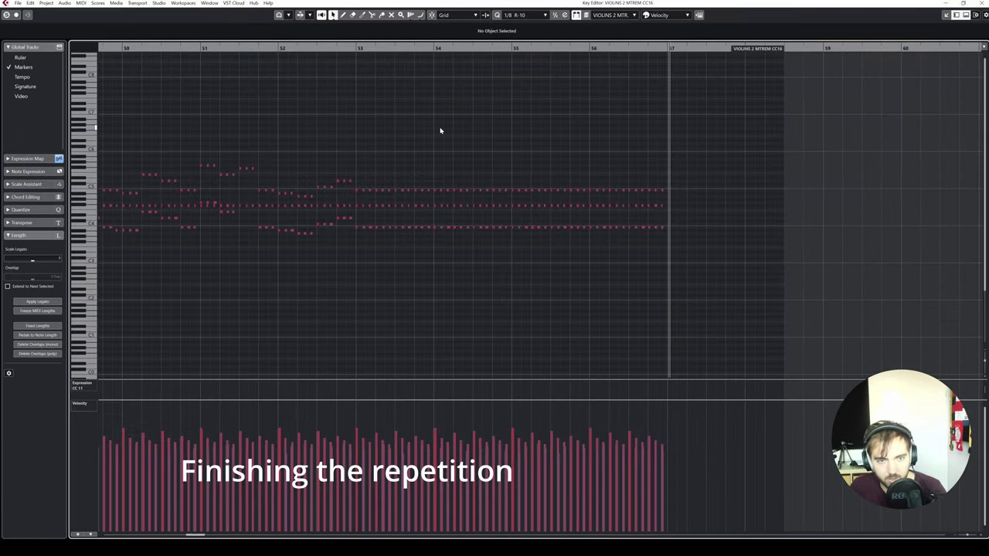
- Move the repeated violin notes in bars 53 to 56 of the VIOLINS 2 MTREM CC16 part to follow the melody, and play them back
{"action": "scroll", "coordinate": [440, 131], "scroll_direction": "left", "scroll_amount": 3}
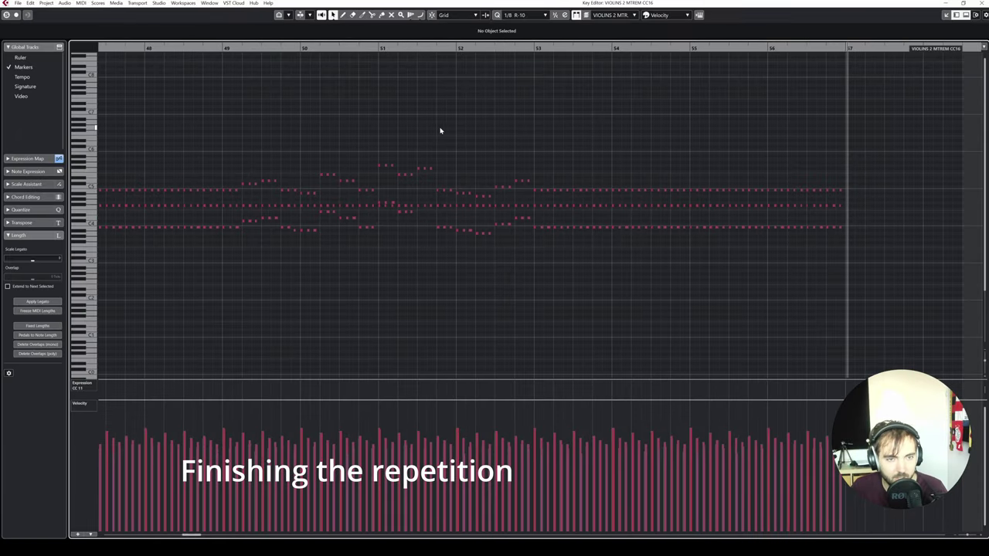
{"action": "left_click", "coordinate": [608, 192]}
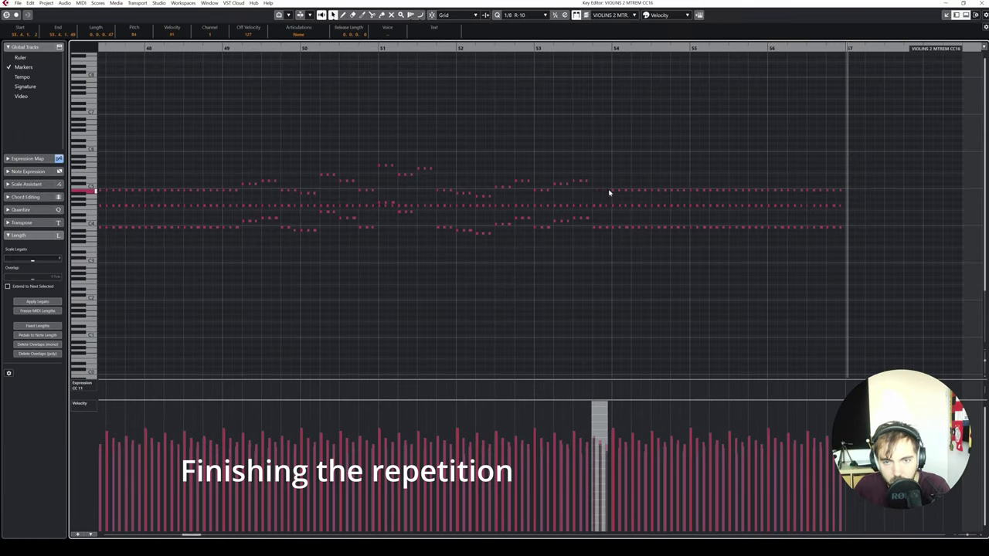
{"action": "key", "text": "ctrl+d"}
{"action": "key", "text": "space"}
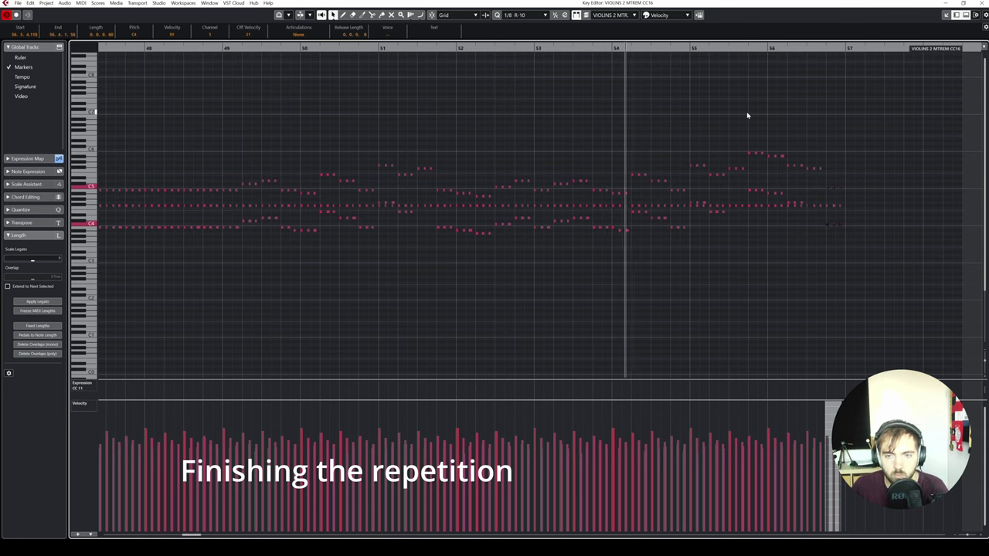
{"action": "scroll", "coordinate": [763, 115], "scroll_direction": "right", "scroll_amount": 2}
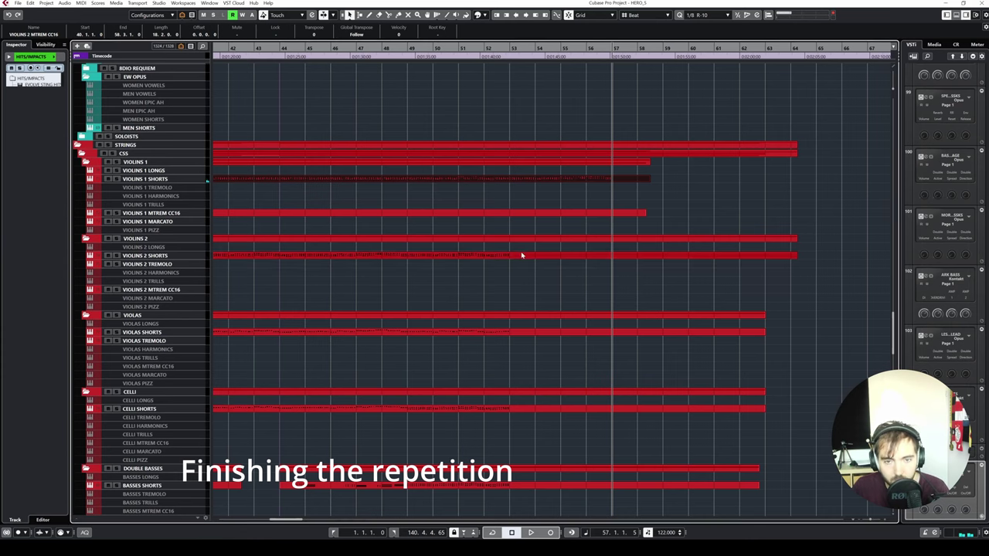
- Repeat the melody across bars 53 to 56 in the VIOLINS 2, VIOLAS, CELLI and TROMBONE SHORTS parts and select the notes from bar 55, beat 4
{"action": "left_click", "coordinate": [521, 255], "text": "ctrl"}
{"action": "left_click", "coordinate": [517, 333], "text": "ctrl"}
{"action": "left_click", "coordinate": [515, 410], "text": "ctrl"}
{"action": "key", "text": "ctrl+e"}
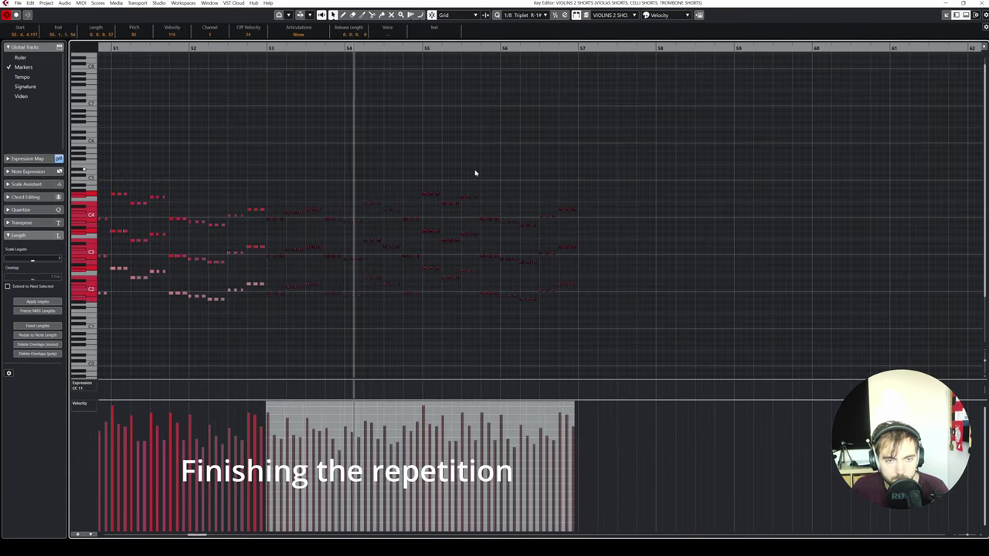
{"action": "left_click", "coordinate": [480, 212]}
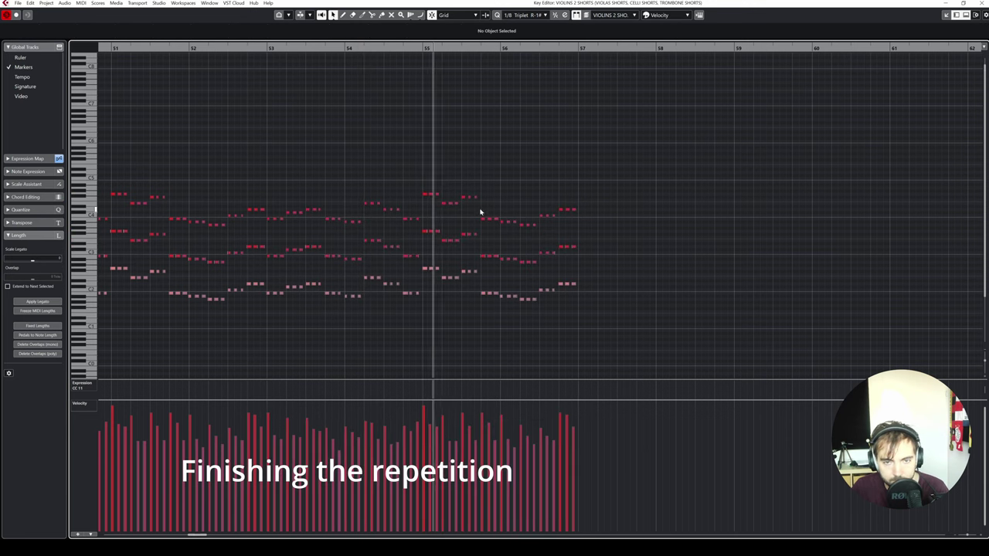
{"action": "left_click_drag", "start_coordinate": [480, 211], "coordinate": [516, 305]}
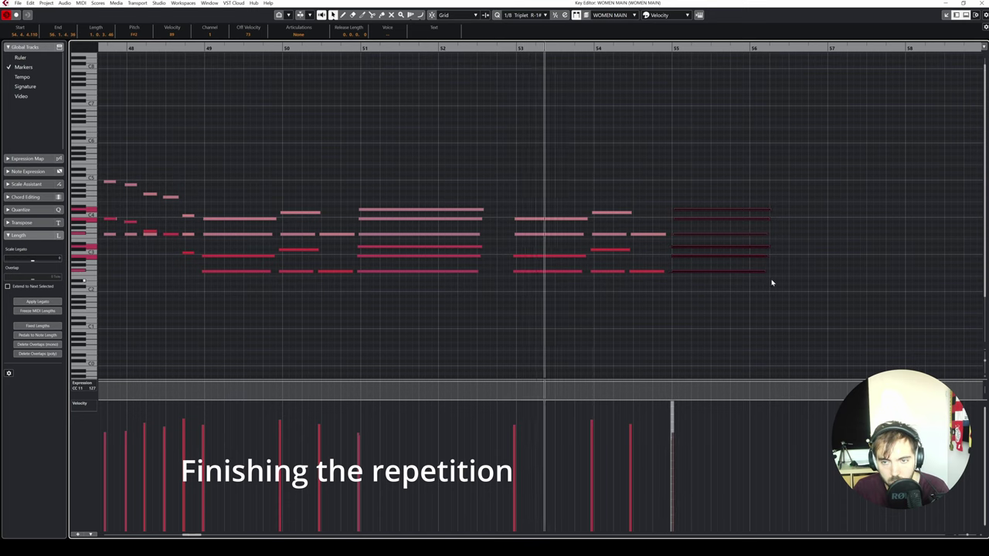
- Lengthen the last held chord of the WOMEN MAIN part, starting at bar 55, to about the middle of bar 56
{"action": "left_click_drag", "start_coordinate": [768, 209], "coordinate": [788, 187]}
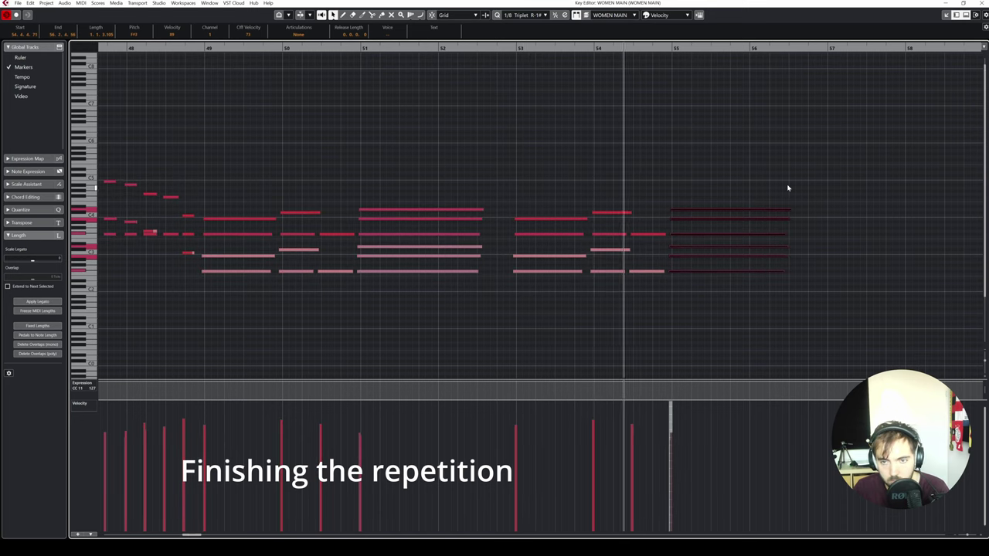
{"action": "left_click", "coordinate": [788, 185]}
{"action": "scroll", "coordinate": [788, 184], "scroll_direction": "right", "scroll_amount": 5}
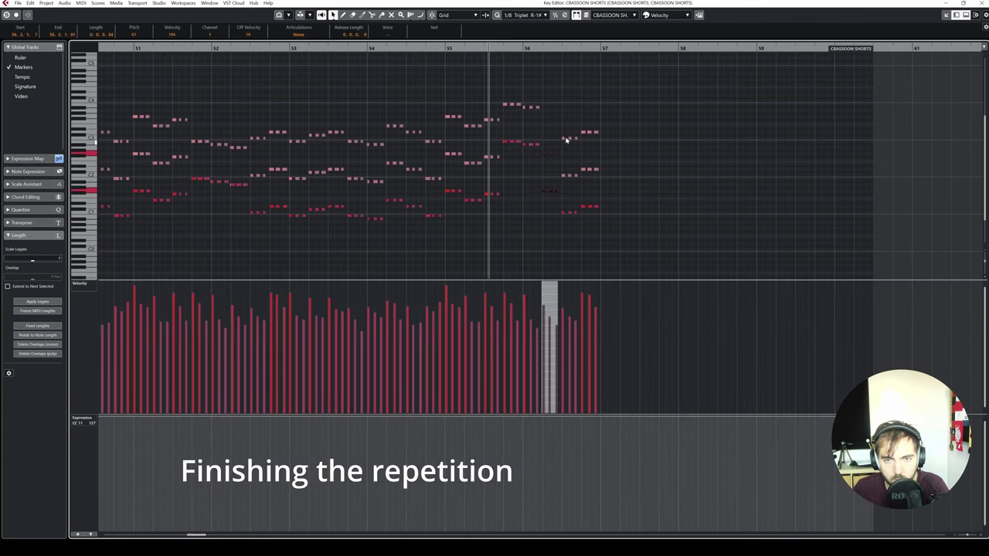
- Raise the last note groups of bar 56 in the CBASSOON SHORTS parts to reshape the closing melody
{"action": "left_click_drag", "start_coordinate": [562, 132], "coordinate": [576, 227]}
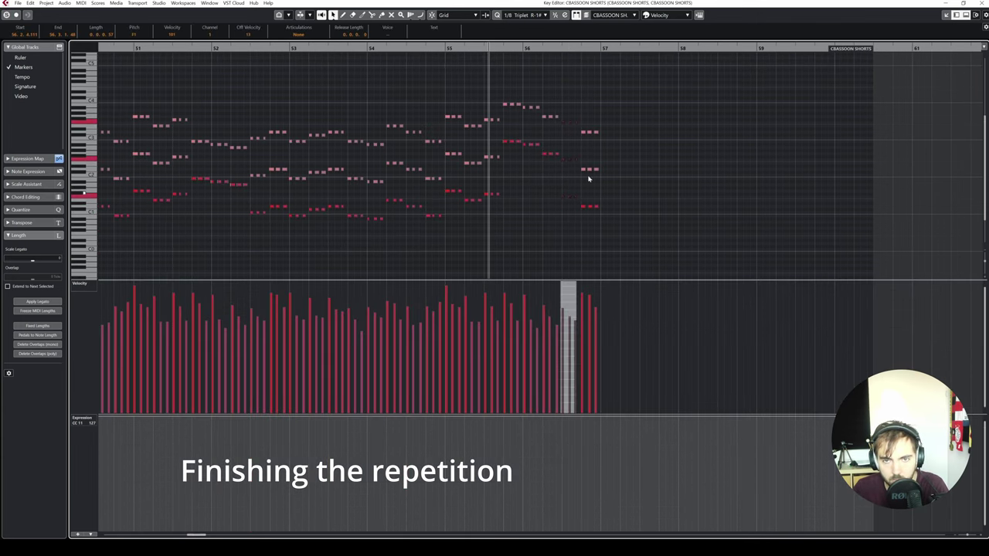
{"action": "left_click", "coordinate": [584, 132]}
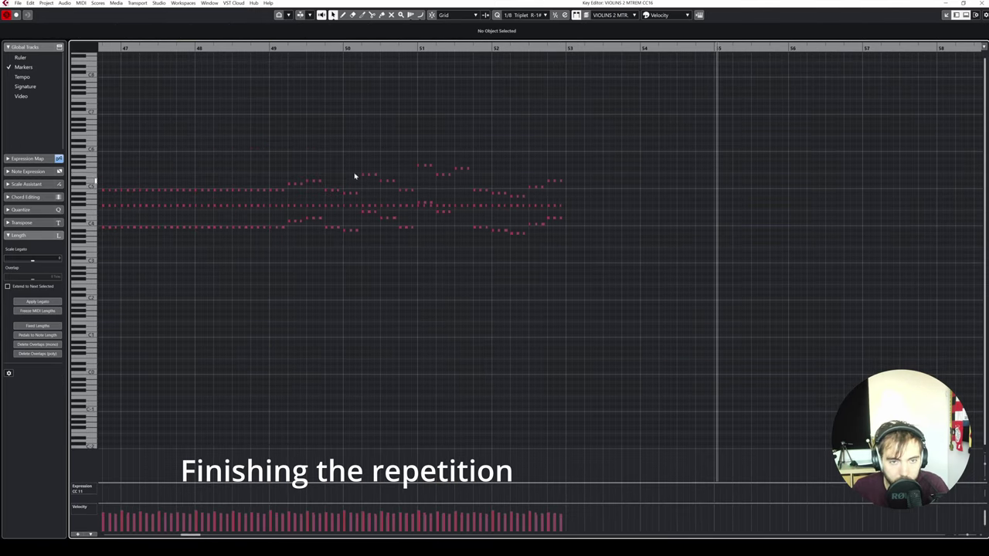
- Copy the bars 49 to 52 notes of VIOLINS 2 MTREM CC16 to bar 53 and raise the closing melody from bar 55, beat 4
{"action": "left_click_drag", "start_coordinate": [273, 153], "coordinate": [674, 343]}
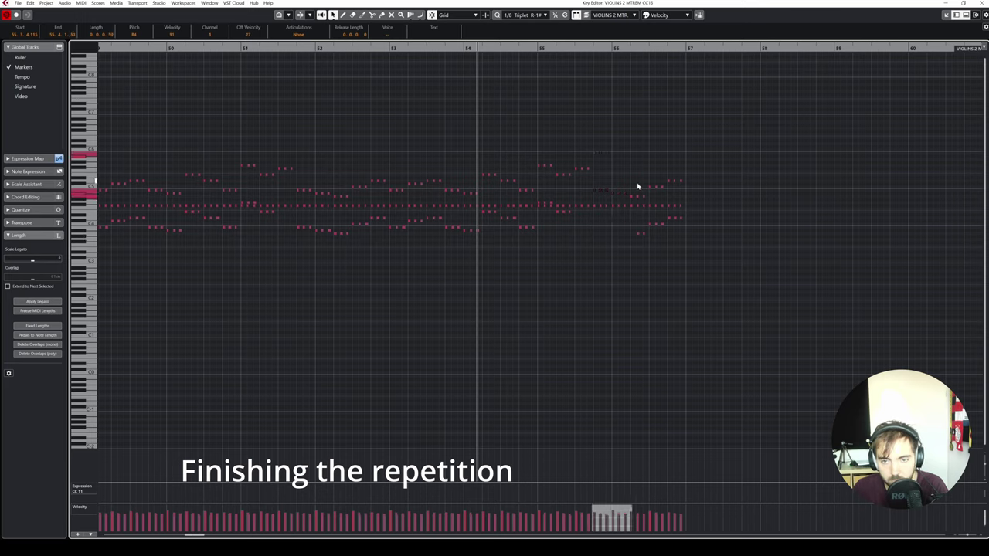
{"action": "left_click", "coordinate": [633, 191]}
{"action": "left_click", "coordinate": [633, 197]}
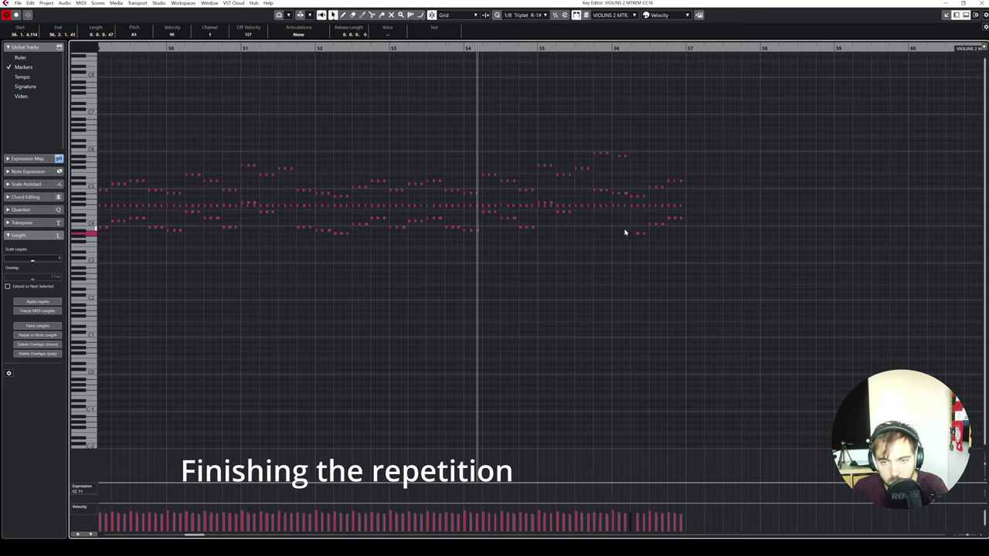
{"action": "left_click_drag", "start_coordinate": [626, 231], "coordinate": [667, 221]}
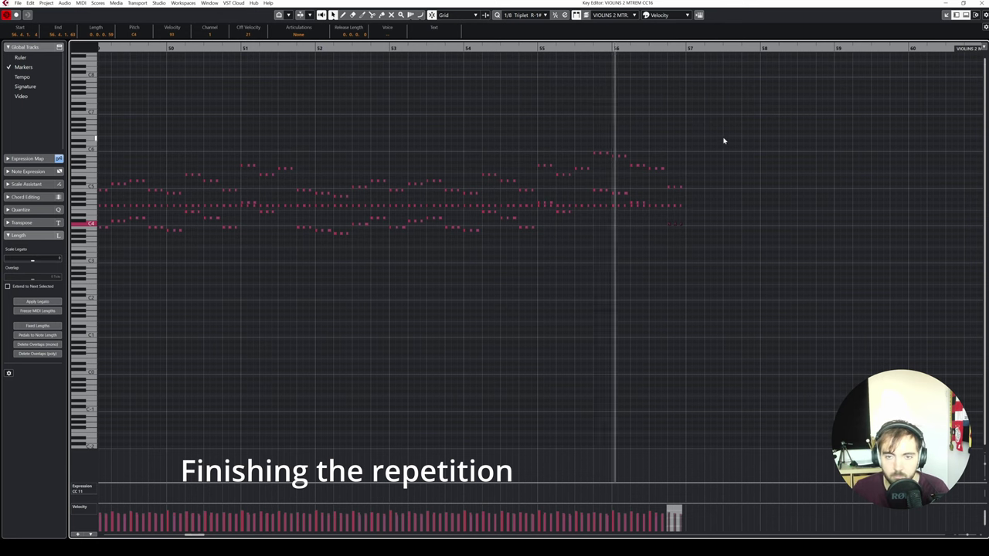
{"action": "key", "text": "Escape"}
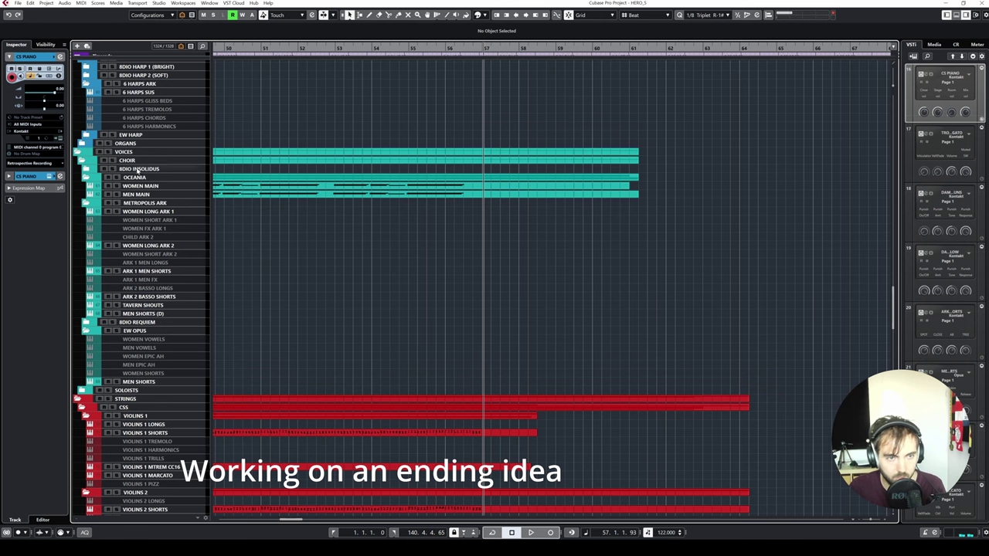
- Extend the WOMEN MAIN and MEN MAIN choir parts to bar 68
{"action": "left_click", "coordinate": [136, 186]}
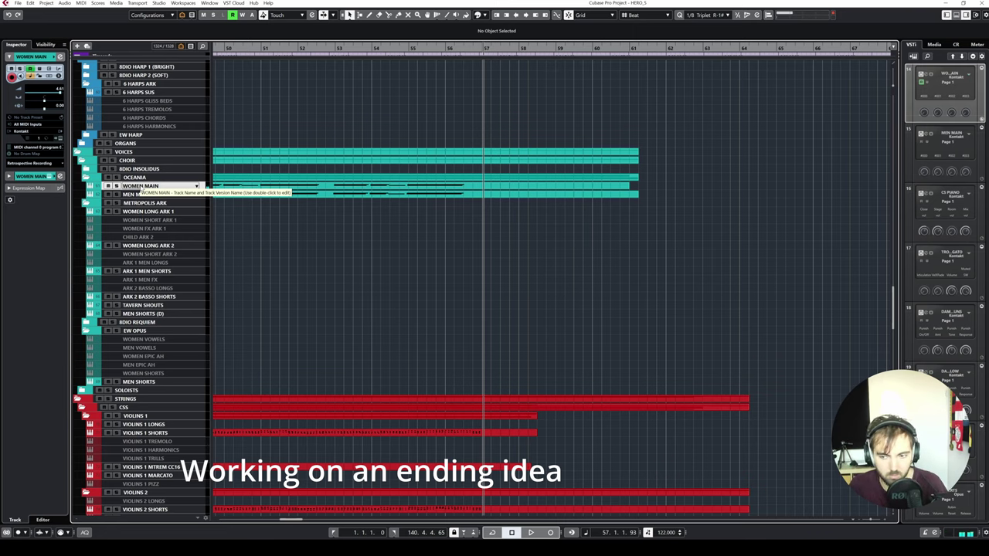
{"action": "left_click", "coordinate": [143, 187]}
{"action": "key", "text": "g"}
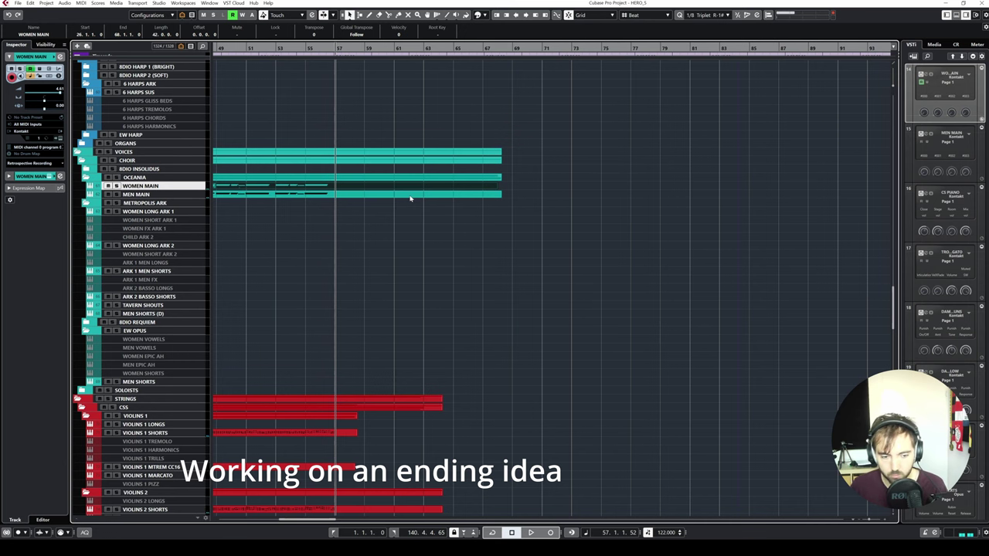
- Copy the two-bar low brass phrase at bar 44 of the bass trombone and tuba shorts tracks to bar 57 and check its notes
{"action": "scroll", "coordinate": [335, 221], "scroll_direction": "down", "scroll_amount": 15}
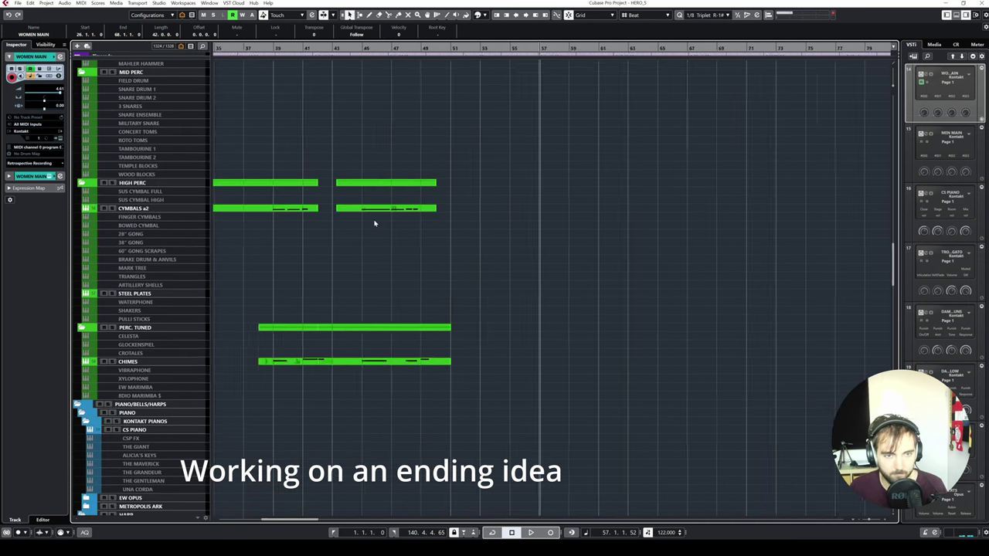
{"action": "scroll", "coordinate": [376, 223], "scroll_direction": "left", "scroll_amount": 6}
{"action": "scroll", "coordinate": [513, 262], "scroll_direction": "right", "scroll_amount": 3}
{"action": "scroll", "coordinate": [307, 213], "scroll_direction": "left", "scroll_amount": 1}
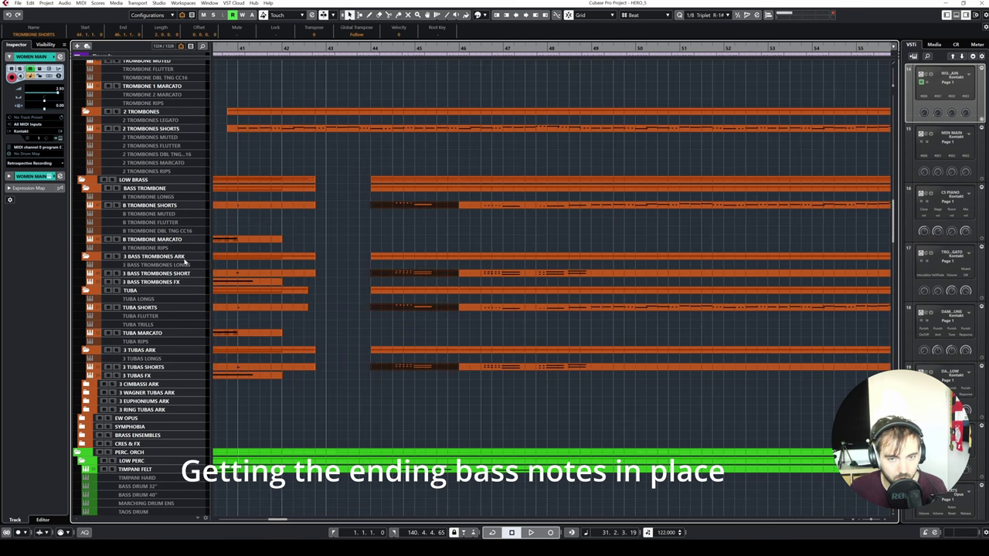
{"action": "left_click", "coordinate": [182, 273]}
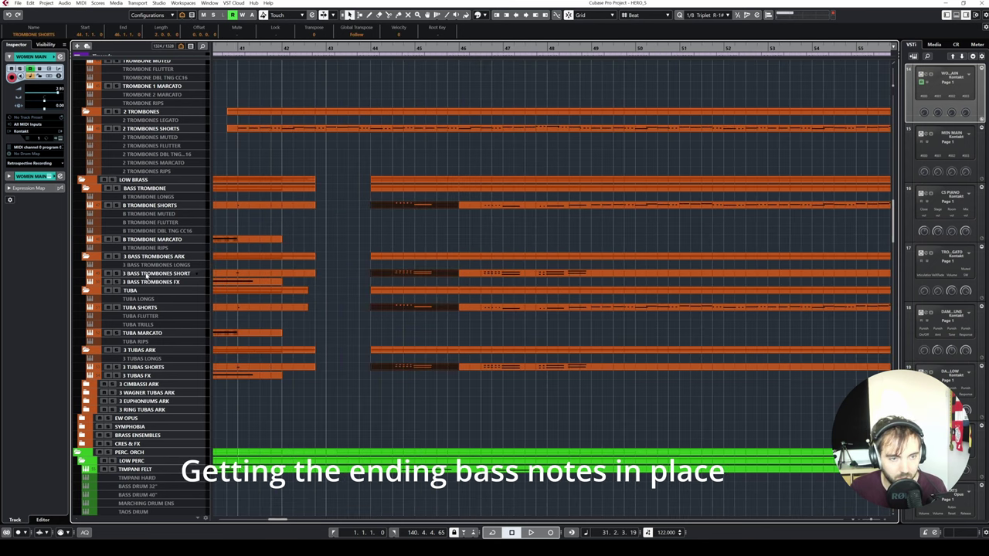
{"action": "left_click", "coordinate": [199, 209]}
{"action": "scroll", "coordinate": [486, 221], "scroll_direction": "right", "scroll_amount": 3}
{"action": "double_click", "coordinate": [486, 221]}
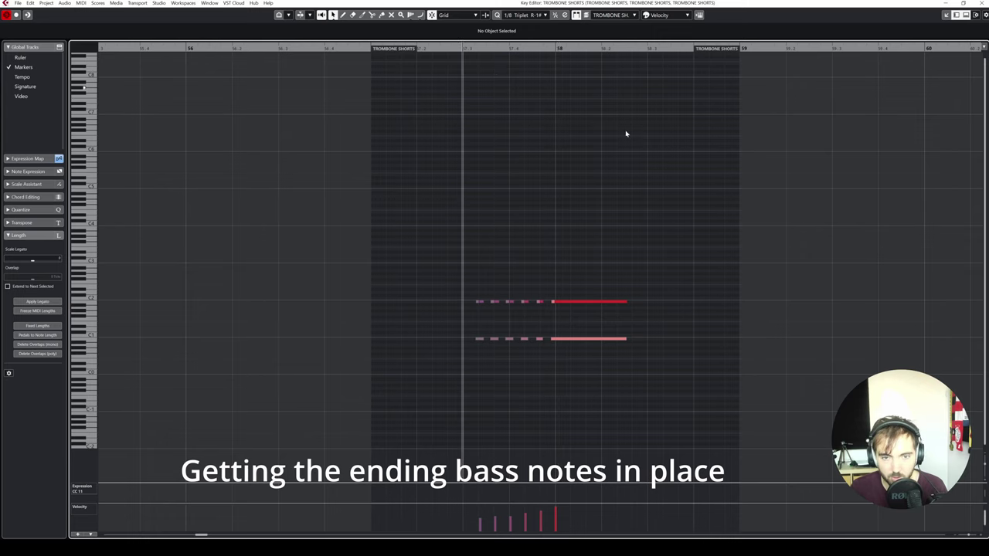
{"action": "key", "text": "Escape"}
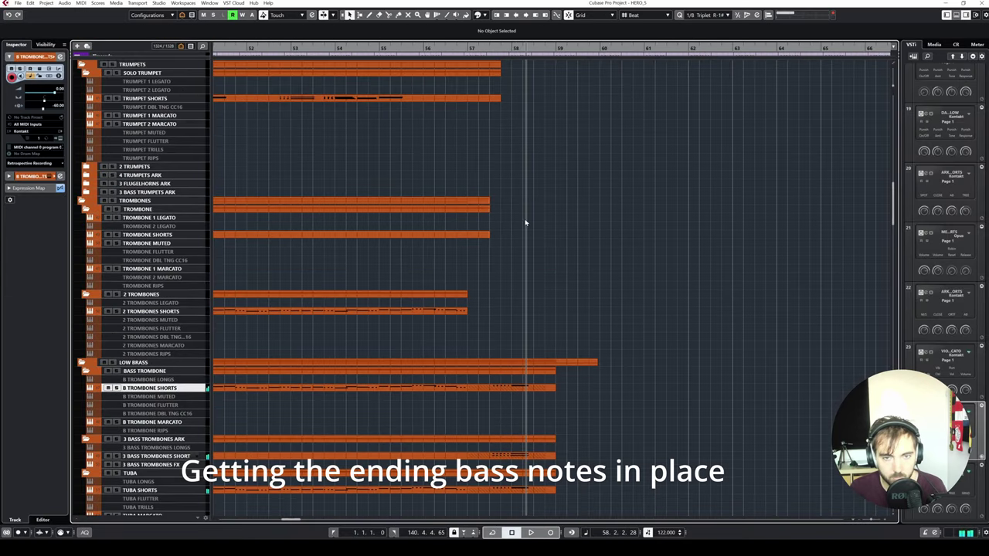
- Copy the B TROMBONE SHORTS phrase at bar 57 to 2 TROMBONES SHORTS and add a duplicate of its notes a fifth higher
{"action": "left_click", "coordinate": [523, 386]}
{"action": "left_click_drag", "start_coordinate": [523, 386], "coordinate": [533, 311]}
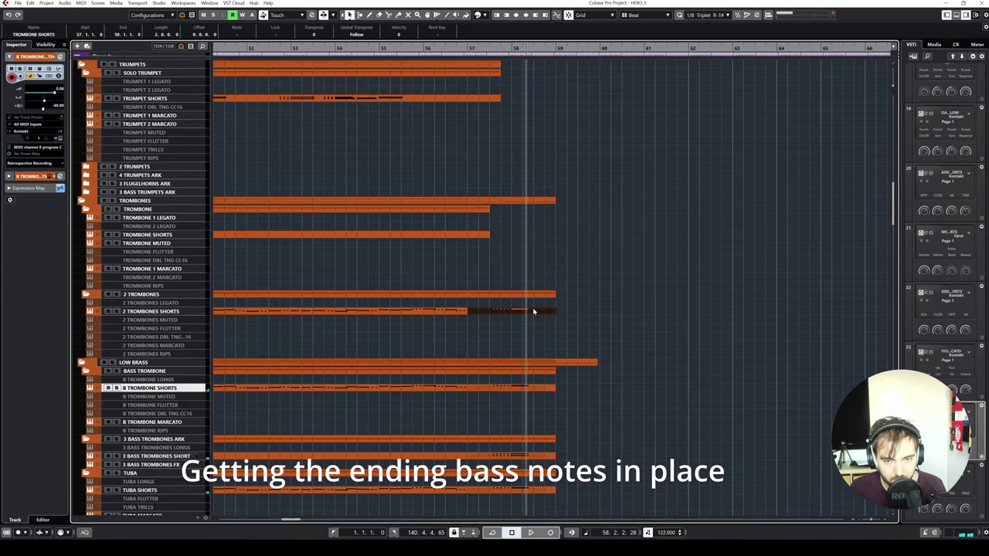
{"action": "double_click", "coordinate": [533, 311]}
{"action": "left_click_drag", "start_coordinate": [299, 302], "coordinate": [300, 282]}
{"action": "left_click", "coordinate": [304, 100]}
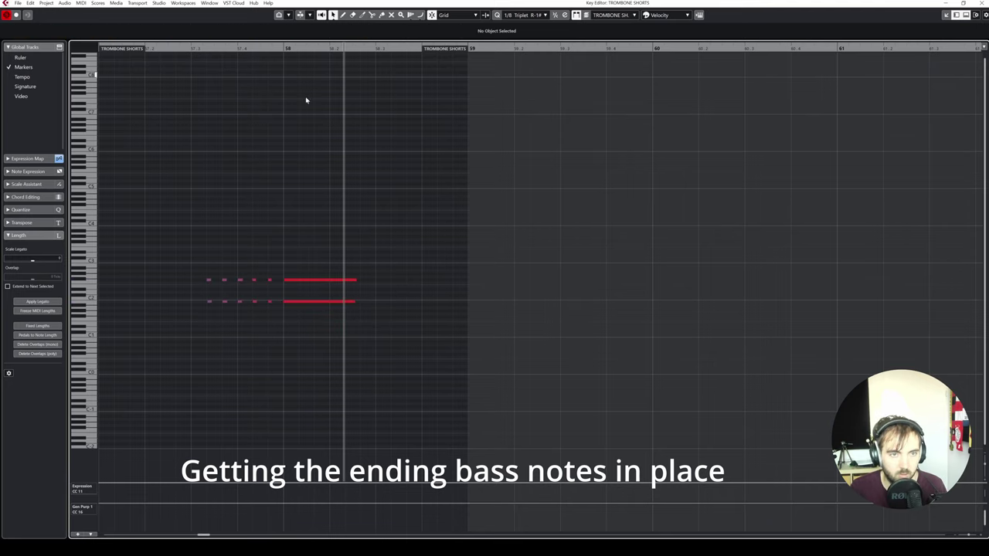
- Lower the added harmony notes by an octave and repeat the two-bar low brass phrase up to bar 63
{"action": "left_click", "coordinate": [179, 47]}
{"action": "key", "text": "space"}
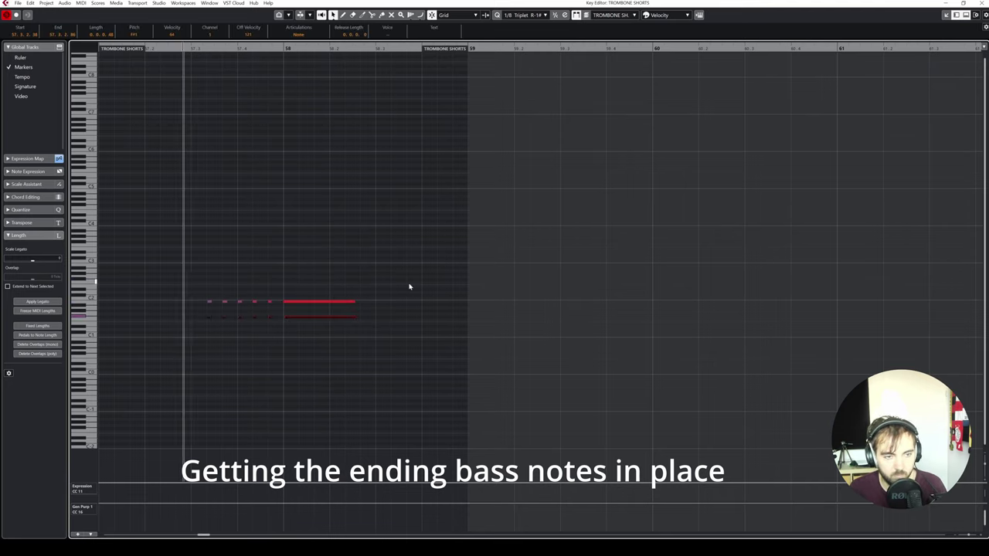
{"action": "key", "text": "Escape"}
{"action": "key", "text": "space"}
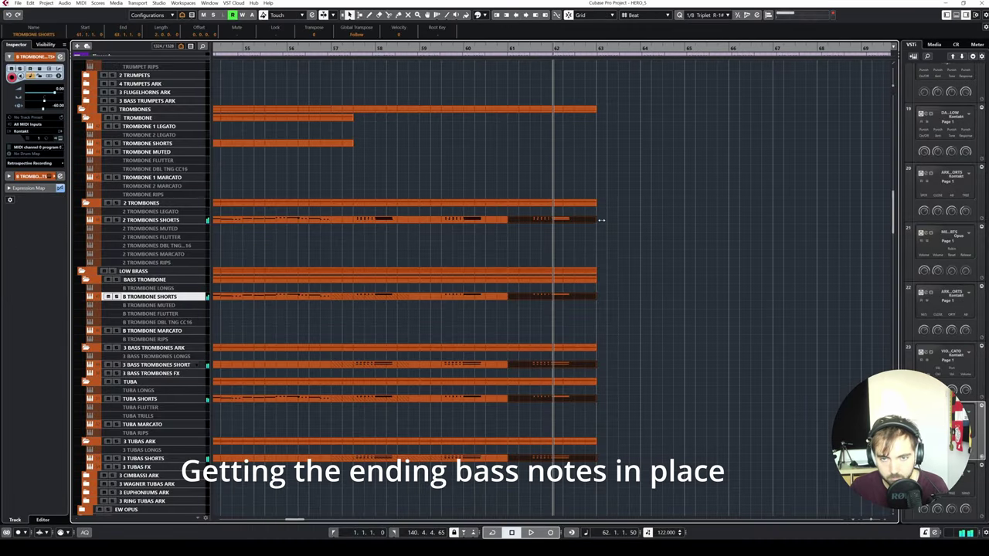
- Duplicate the phrase leading into bar 62 one bar later in the selected low brass shorts parts and play it back
{"action": "key", "text": "Return"}
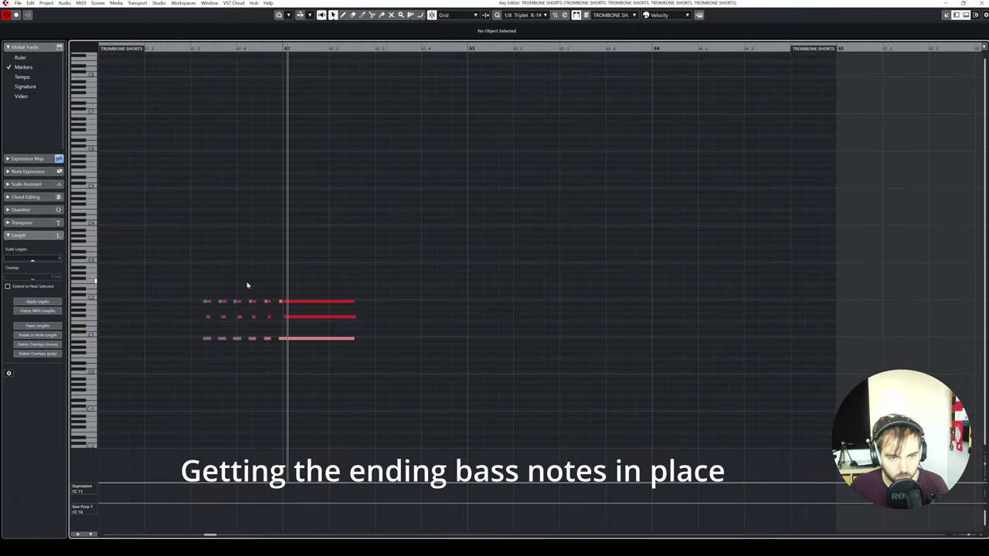
{"action": "left_click_drag", "start_coordinate": [180, 283], "coordinate": [300, 353]}
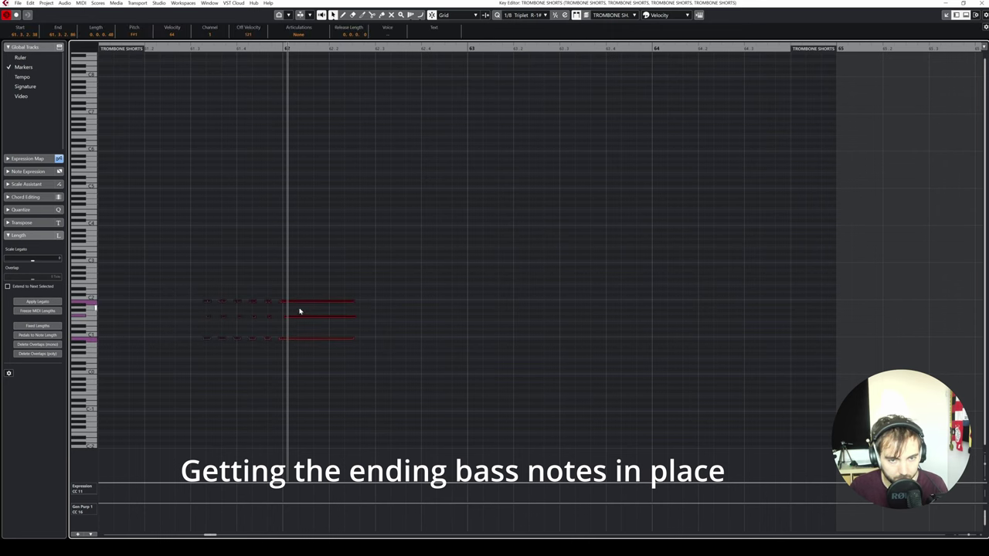
{"action": "key", "text": "ctrl+d"}
{"action": "key", "text": "space"}
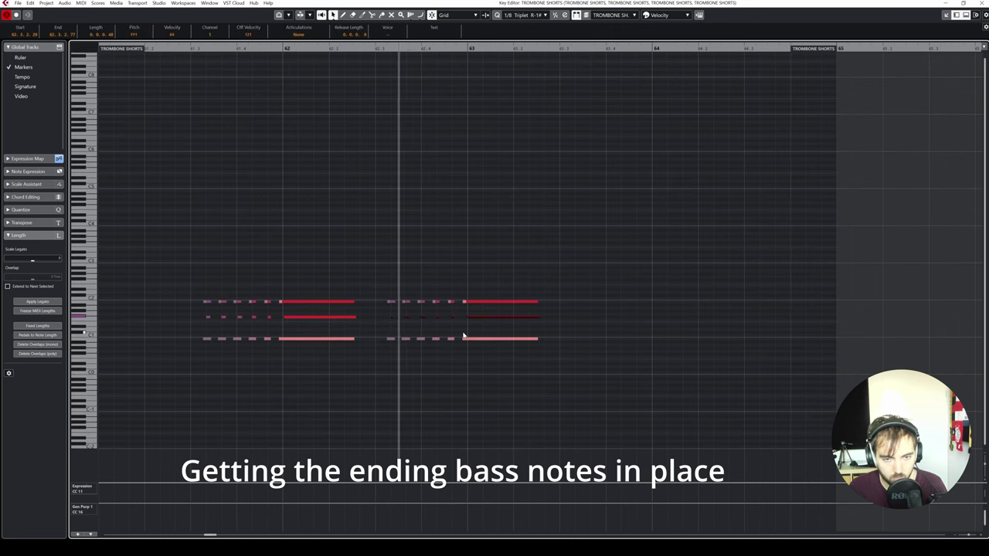
{"action": "left_click", "coordinate": [499, 303]}
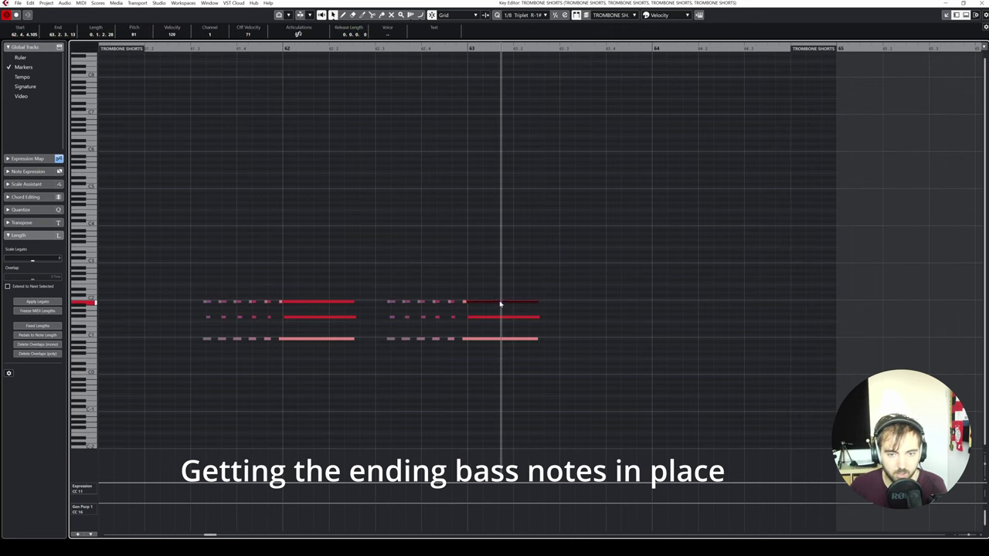
{"action": "key", "text": "ctrl+e"}
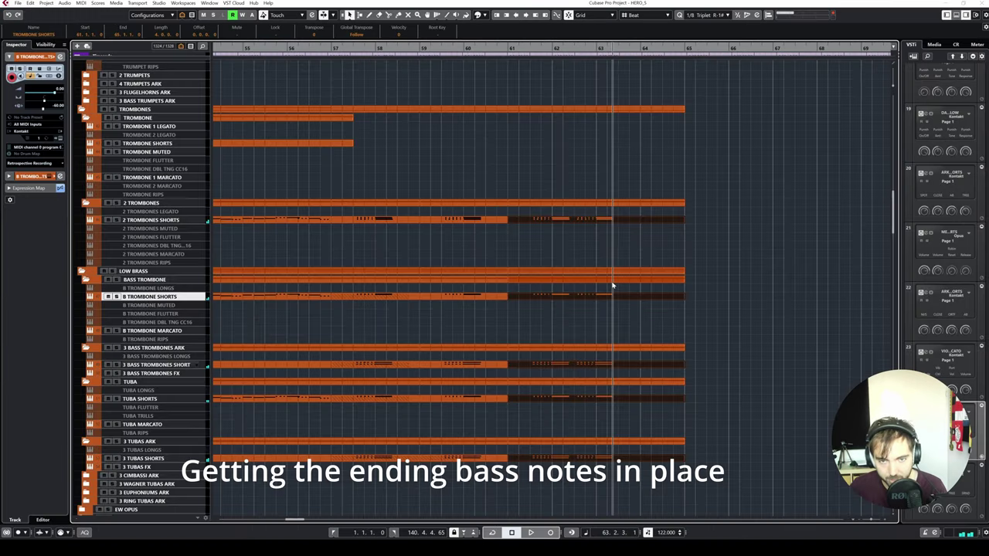
- Set the playback position to the start of the 2 TROMBONES SHORTS part at bar 57 and open the BASSOONS a2 SHORTS part
{"action": "left_click", "coordinate": [475, 220]}
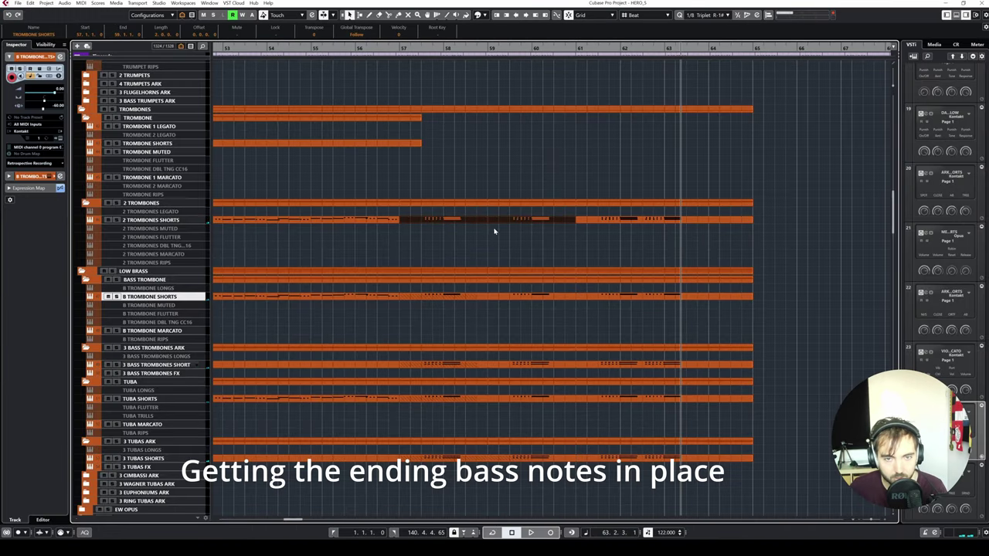
{"action": "key", "text": "l"}
{"action": "scroll", "coordinate": [440, 212], "scroll_direction": "up", "scroll_amount": 10}
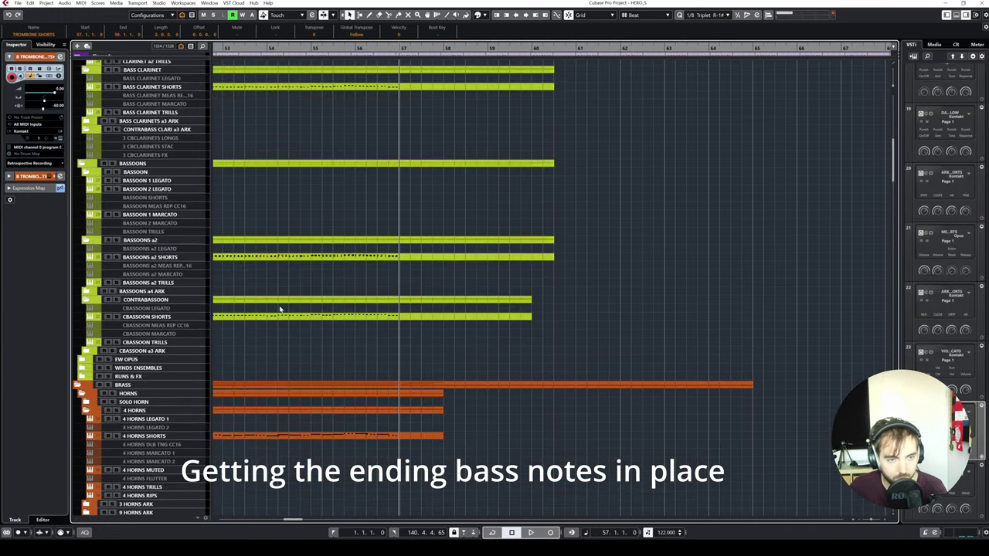
{"action": "double_click", "coordinate": [412, 256]}
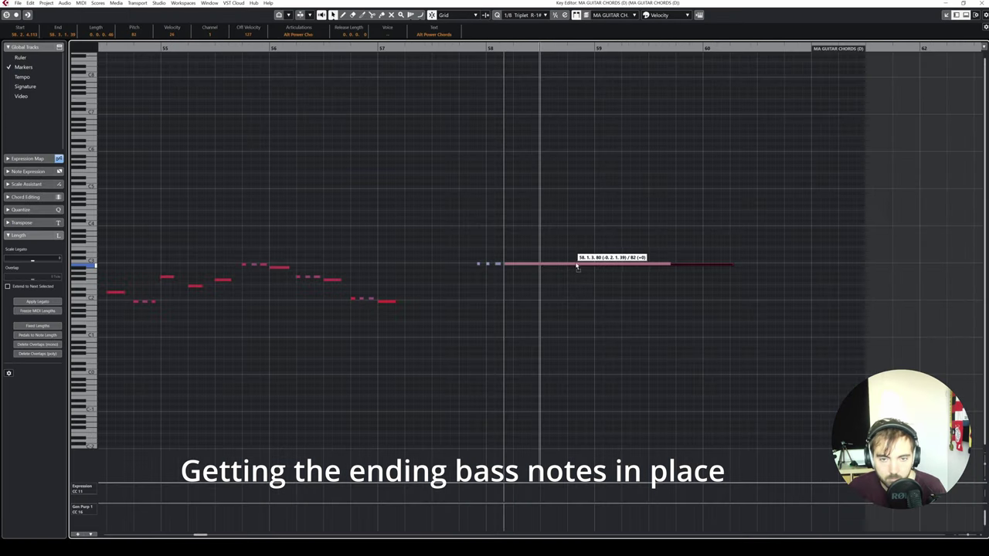
- Align the guitar phrase's long note to bar 58 an octave lower on B1 and repeat the phrase up to bar 63
{"action": "left_click_drag", "start_coordinate": [557, 268], "coordinate": [558, 267]}
{"action": "key", "text": "shift+Down"}
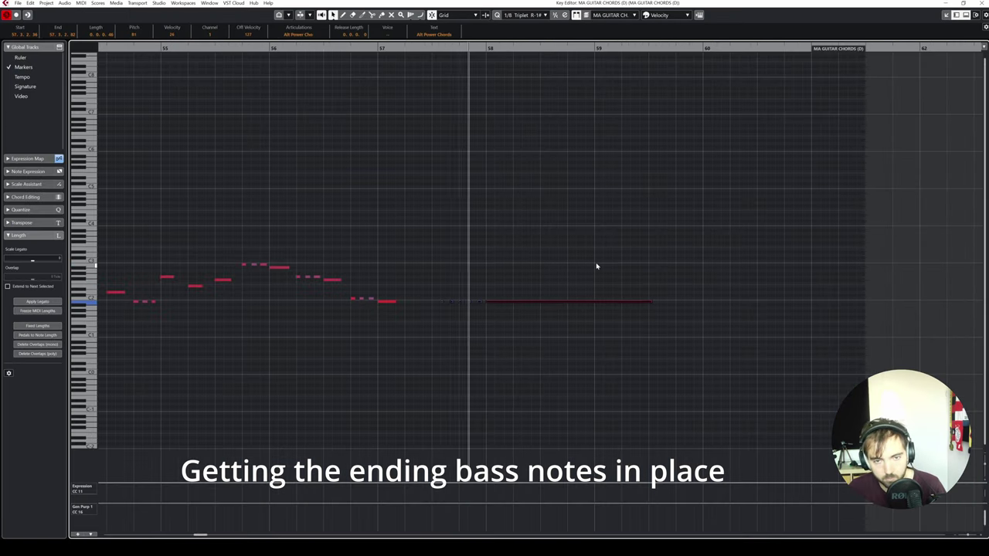
{"action": "left_click_drag", "start_coordinate": [397, 303], "coordinate": [427, 304]}
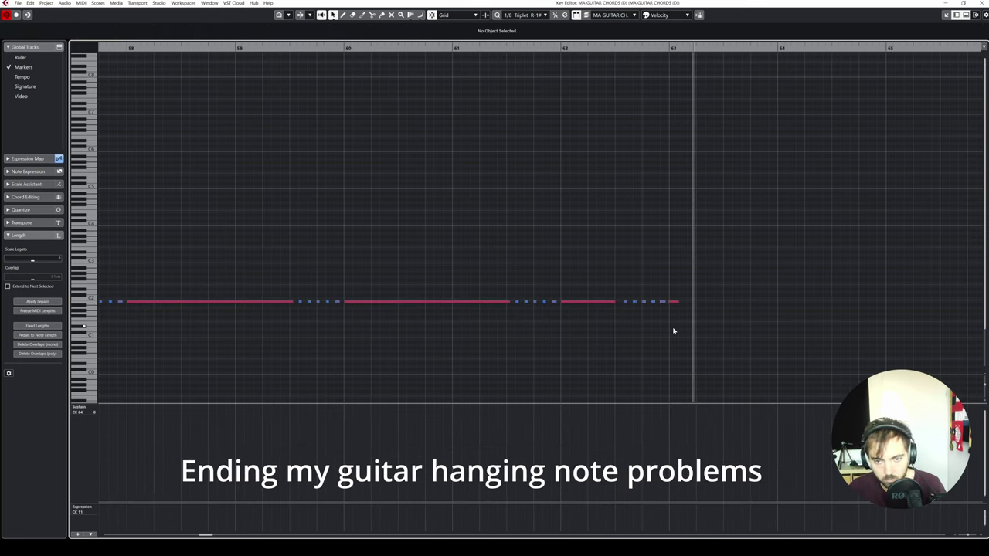
- Draw a short F0 note directly after the last MA GUITAR CHORDS (D) note at bar 63
{"action": "right_click", "coordinate": [678, 337]}
{"action": "left_click", "coordinate": [691, 342]}
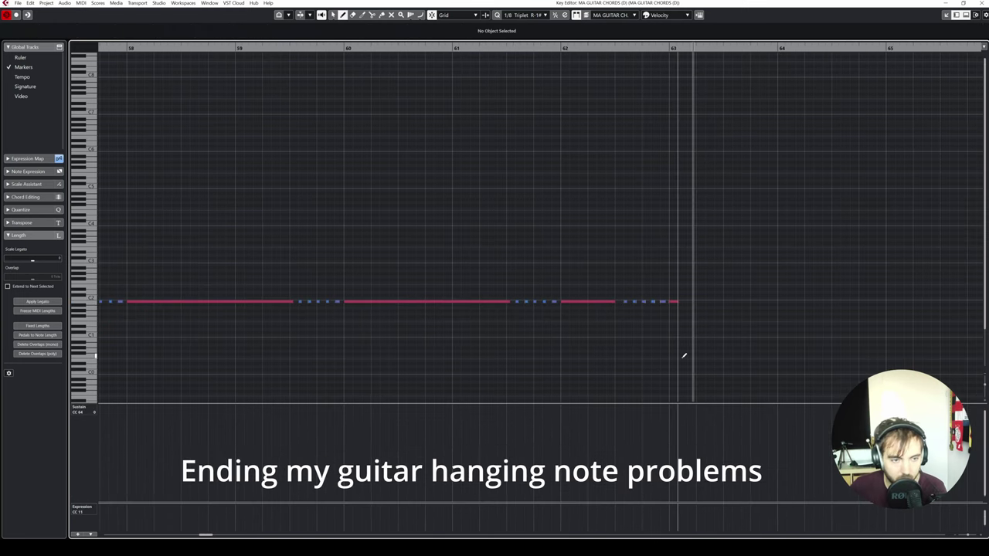
{"action": "key", "text": "1"}
{"action": "right_click", "coordinate": [686, 352]}
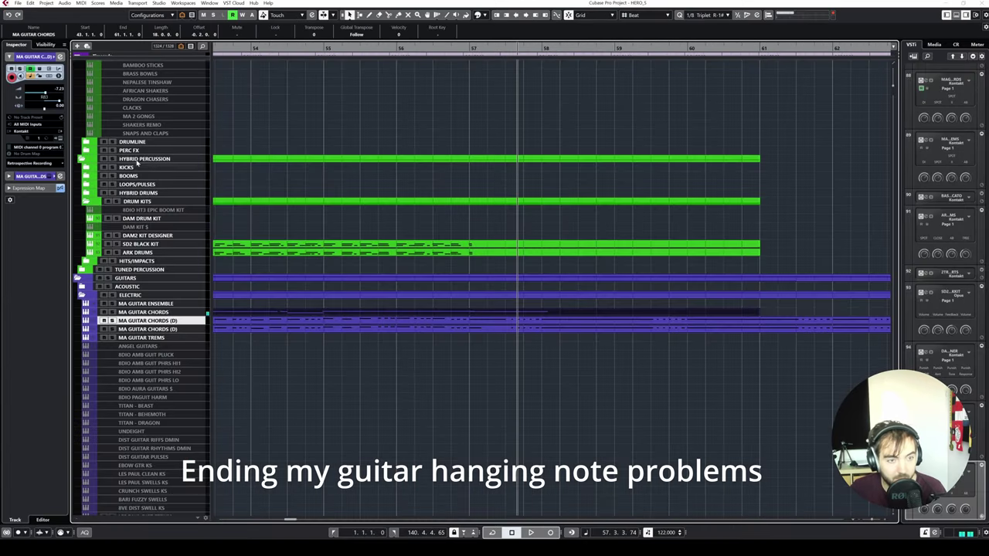
- Set the articulation of the short F0 note at bar 63 in the first MA GUITAR CHORDS (D) part to Double Power Chords
{"action": "left_click", "coordinate": [145, 312]}
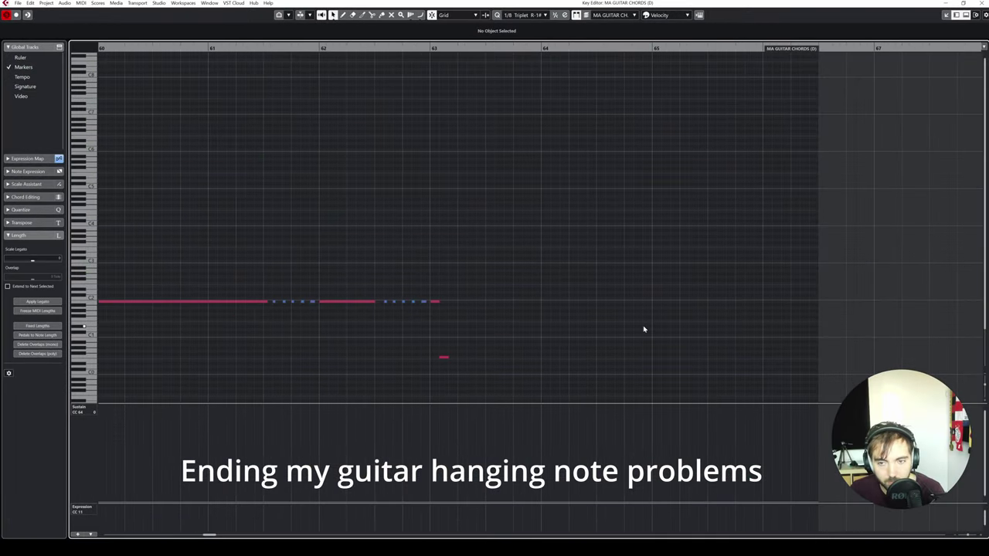
{"action": "left_click", "coordinate": [443, 357]}
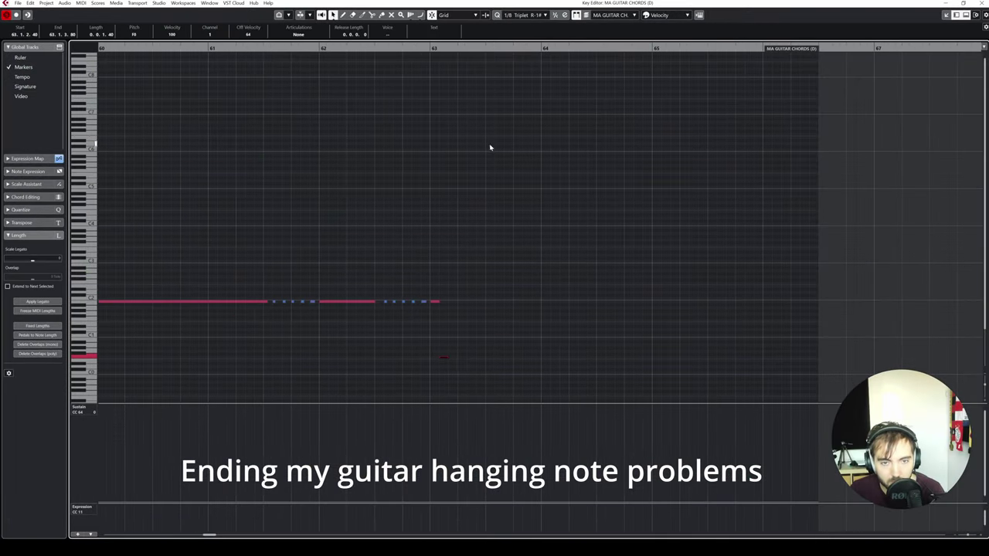
{"action": "left_click", "coordinate": [298, 35]}
{"action": "left_click", "coordinate": [297, 59]}
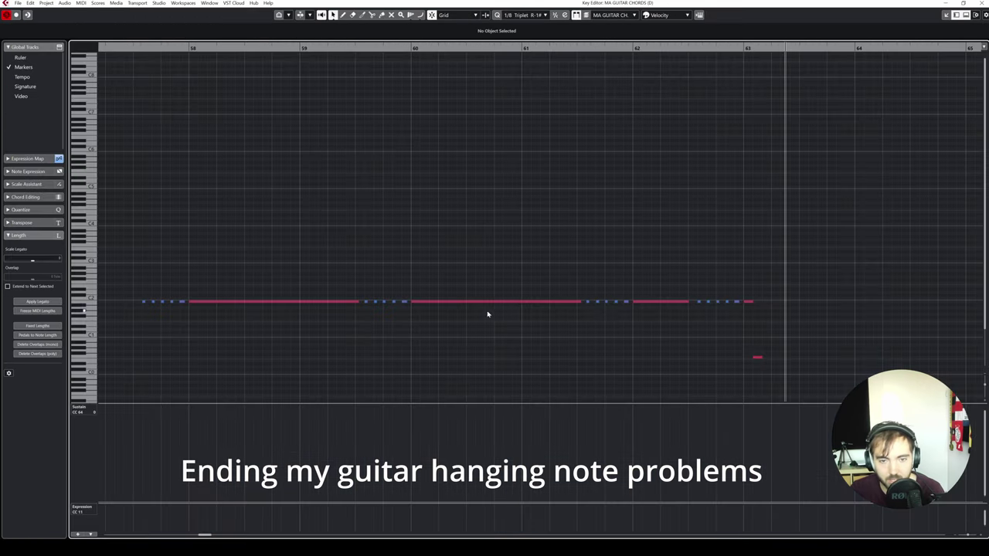
- Check the articulation choices for the second MA GUITAR CHORDS (D) part's low note and the keyswitches of the MA GUITAR CHORDS instrument
{"action": "scroll", "coordinate": [487, 312], "scroll_direction": "right", "scroll_amount": 3}
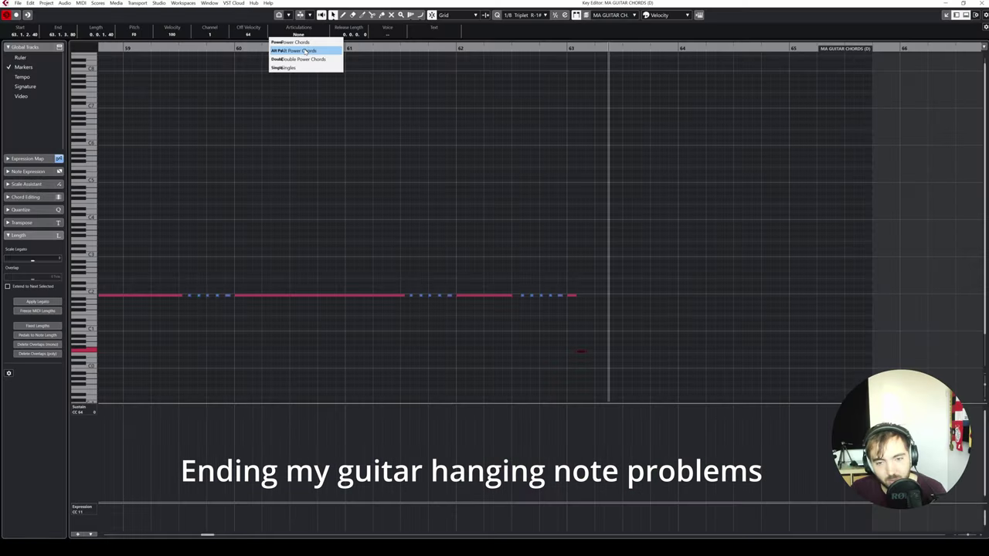
{"action": "left_click", "coordinate": [580, 321]}
{"action": "scroll", "coordinate": [585, 332], "scroll_direction": "up", "scroll_amount": 3}
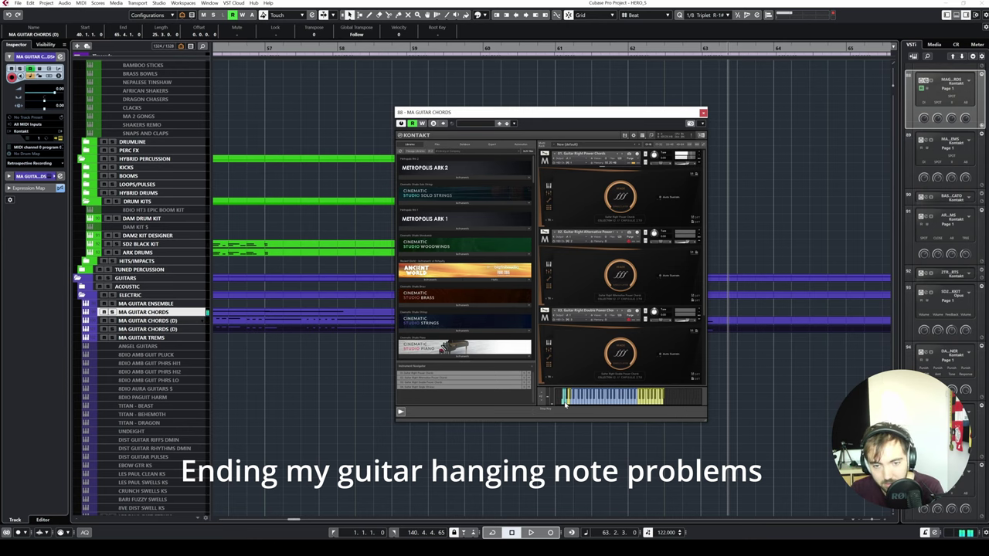
{"action": "left_click", "coordinate": [703, 114]}
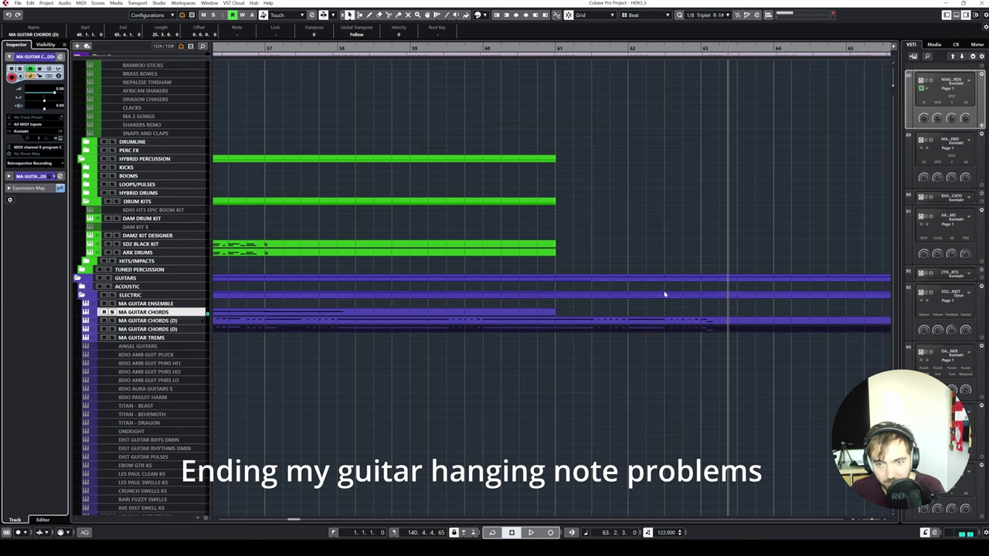
- Set the F0 note at bar 63 in the second MA GUITAR CHORDS (D) part to Alt Power Chords and play it back
{"action": "double_click", "coordinate": [712, 329]}
{"action": "left_click_drag", "start_coordinate": [528, 329], "coordinate": [492, 363]}
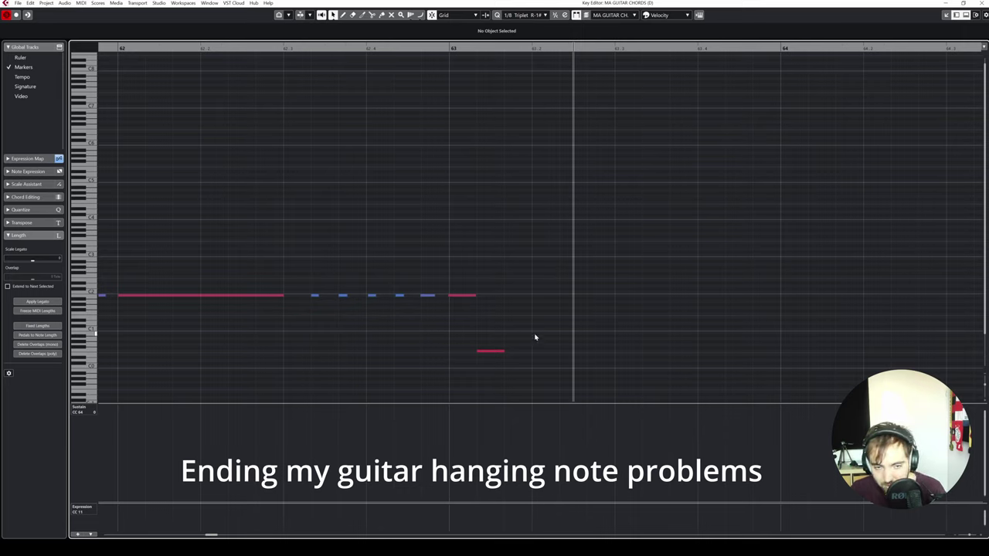
{"action": "left_click", "coordinate": [463, 297]}
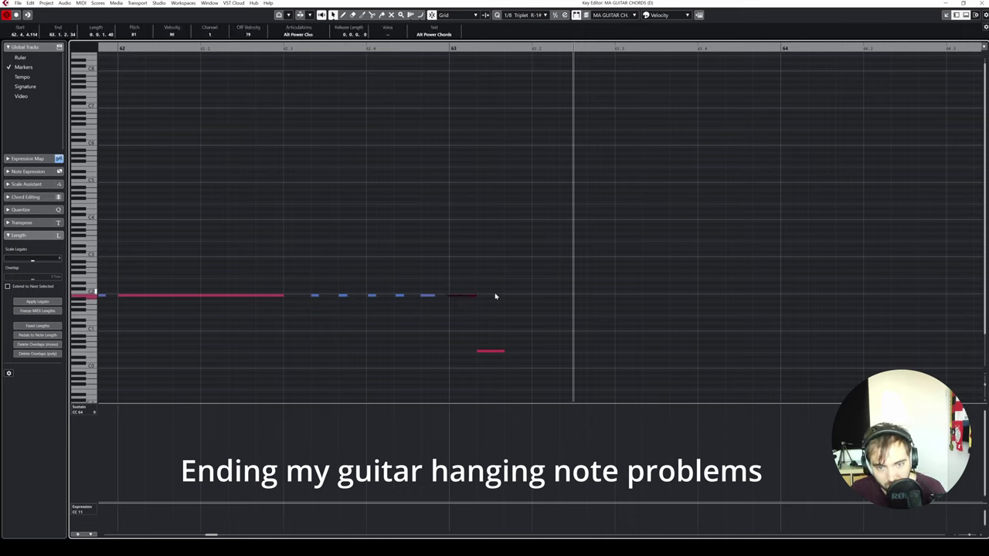
{"action": "left_click", "coordinate": [491, 352]}
{"action": "left_click", "coordinate": [294, 43]}
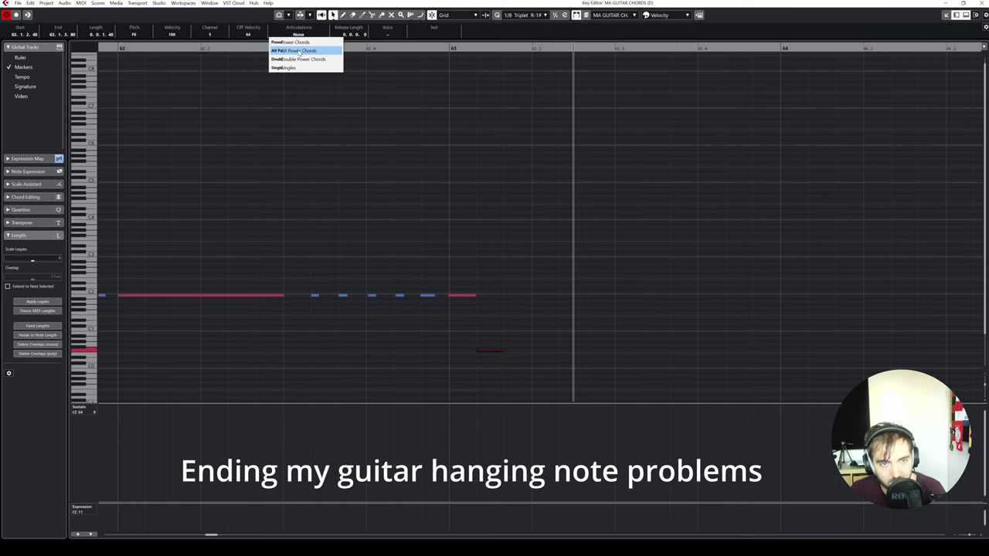
{"action": "left_click", "coordinate": [297, 49]}
{"action": "key", "text": "space"}
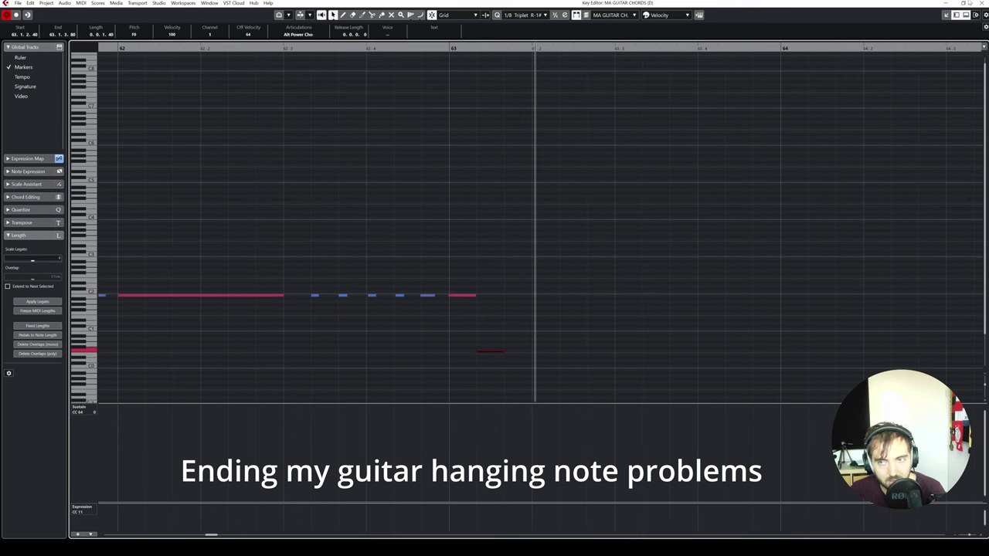
- Inspect the MA GUITAR CHORDS instrument in Kontakt and play the guitar ending from bar 62
{"action": "key", "text": "Escape"}
{"action": "left_click", "coordinate": [59, 176]}
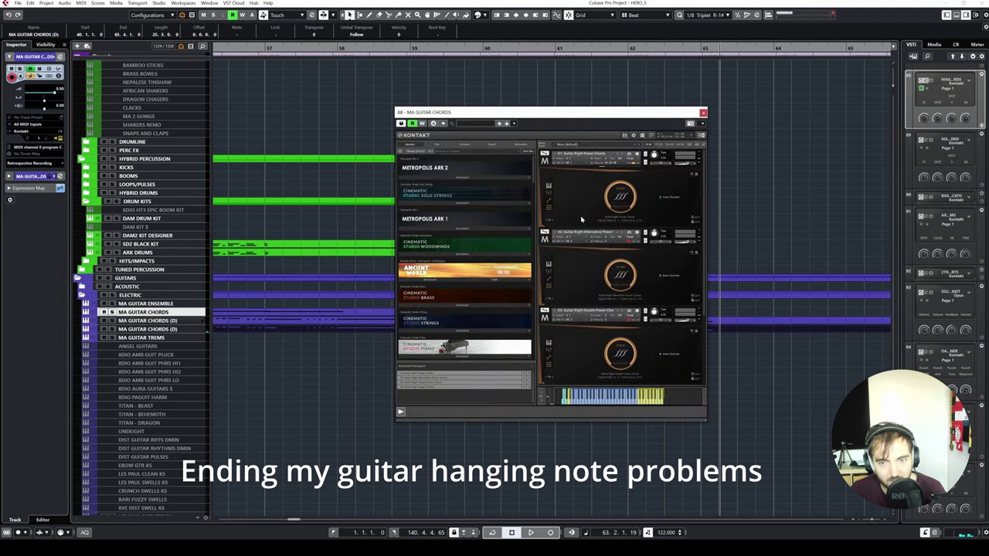
{"action": "left_click", "coordinate": [703, 113]}
{"action": "key", "text": "g"}
{"action": "key", "text": "g"}
{"action": "left_click", "coordinate": [516, 71]}
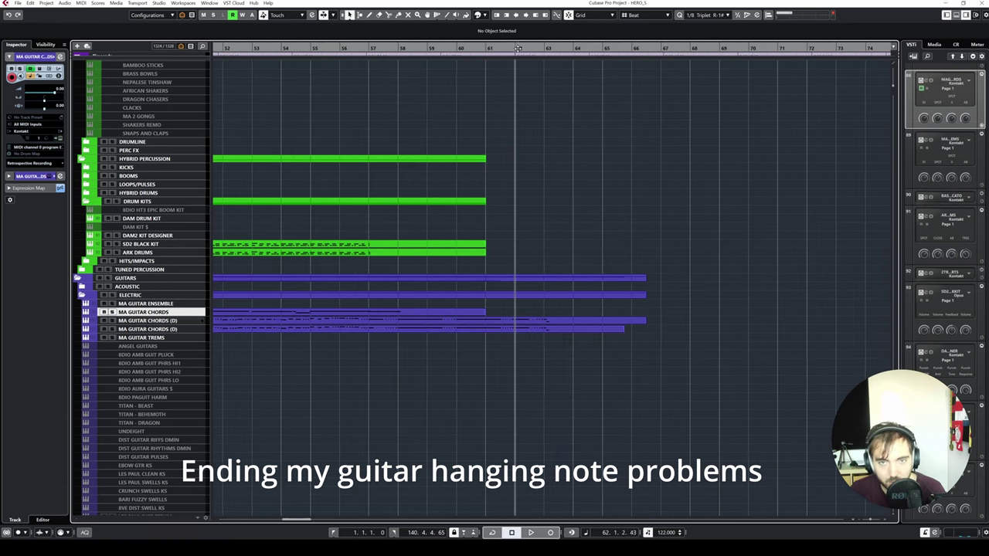
{"action": "key", "text": "space"}
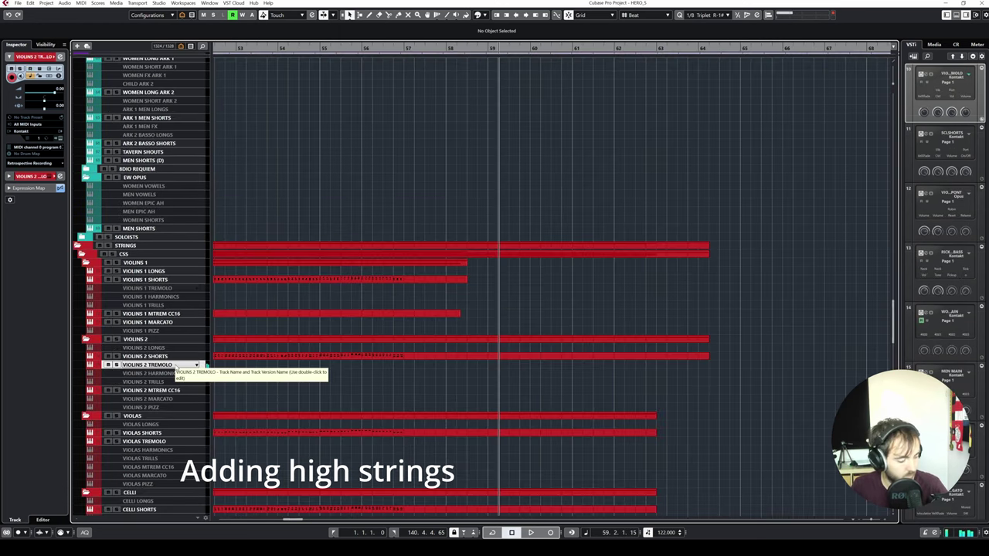
- Record a high string part on the VIOLINS 2 TREMOLO track from bar 56 to about bar 63
{"action": "left_click", "coordinate": [177, 365]}
{"action": "left_click", "coordinate": [362, 48]}
{"action": "key", "text": "KP_Multiply"}
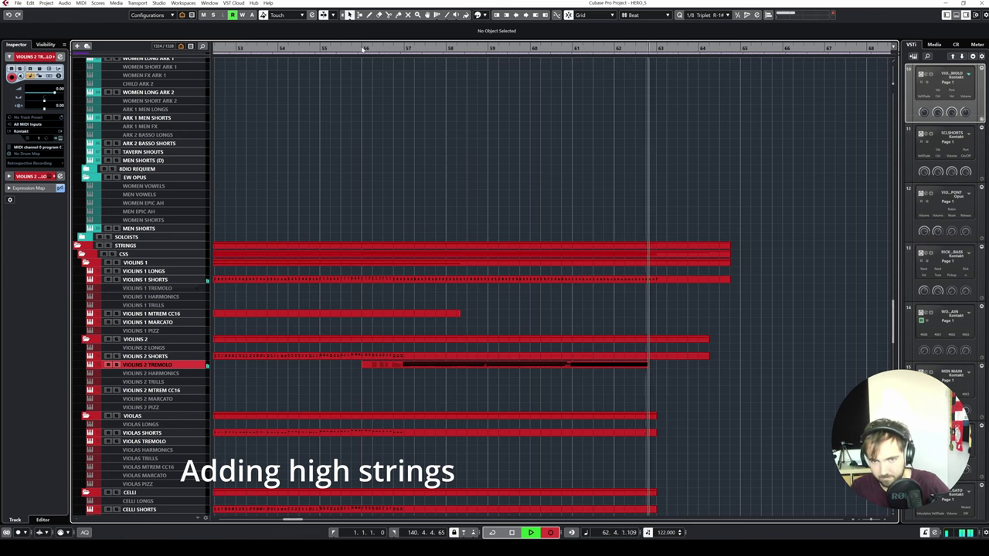
{"action": "key", "text": "space"}
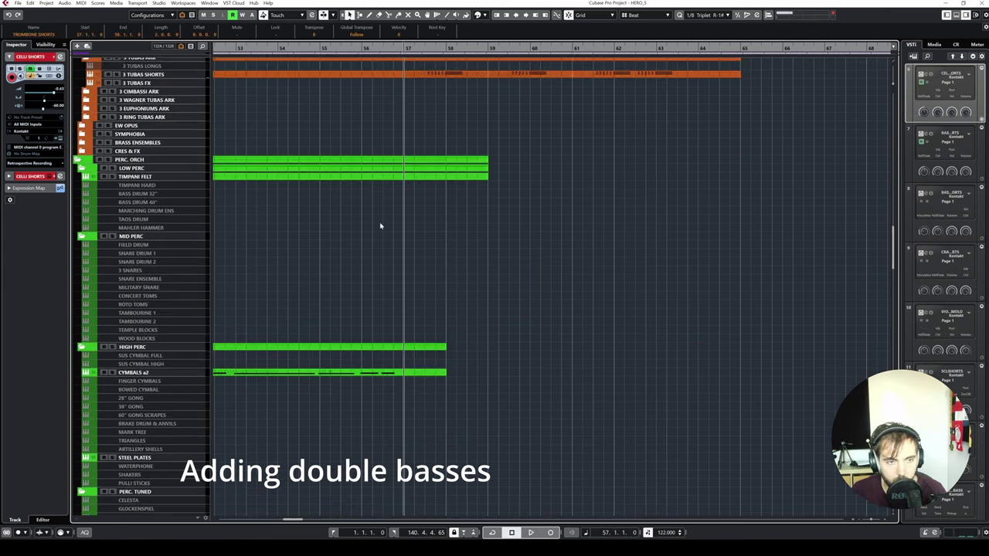
- Add the ending bass phrase to the BASSES SHORTS track from bar 57 to bar 63
{"action": "scroll", "coordinate": [353, 332], "scroll_direction": "down", "scroll_amount": 15}
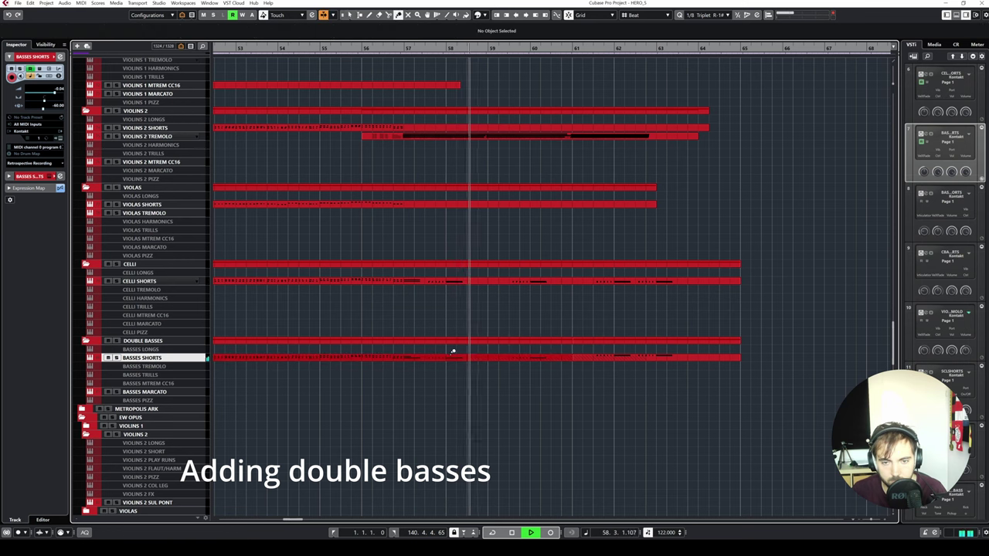
{"action": "key", "text": "KP_Multiply"}
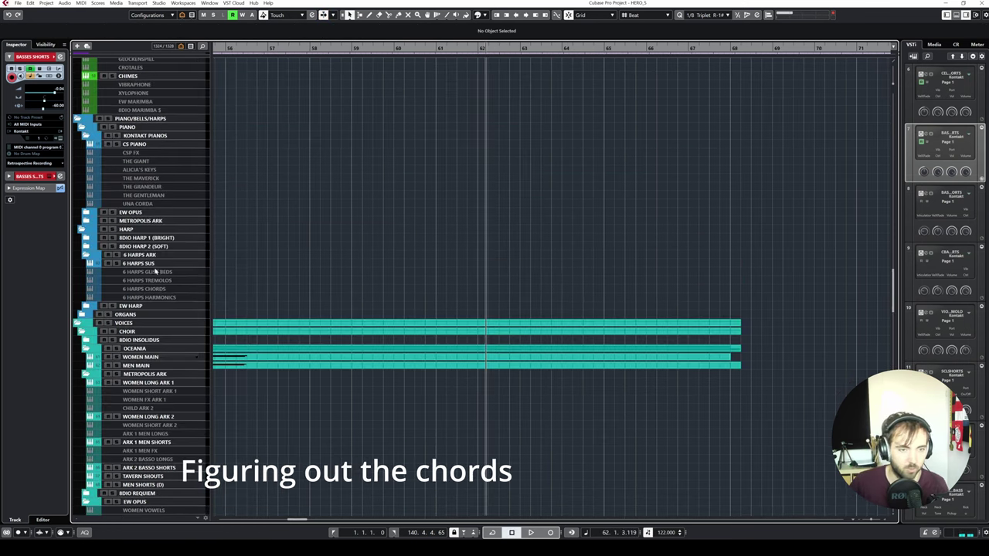
- Select the CS PIANO track and try out chords for the ending
{"action": "left_click", "coordinate": [159, 144]}
{"action": "scroll", "coordinate": [479, 254], "scroll_direction": "up", "scroll_amount": 5}
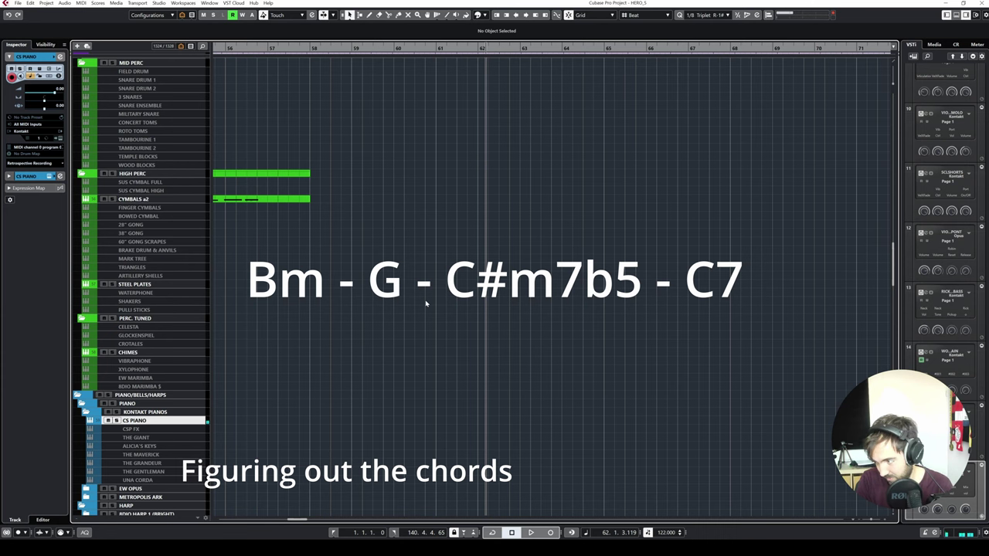
- Raise the lowest repeated notes of bars 57 to 60 in the VIOLINS 2 MTREM CC16 part to D4
{"action": "scroll", "coordinate": [448, 321], "scroll_direction": "down", "scroll_amount": 10}
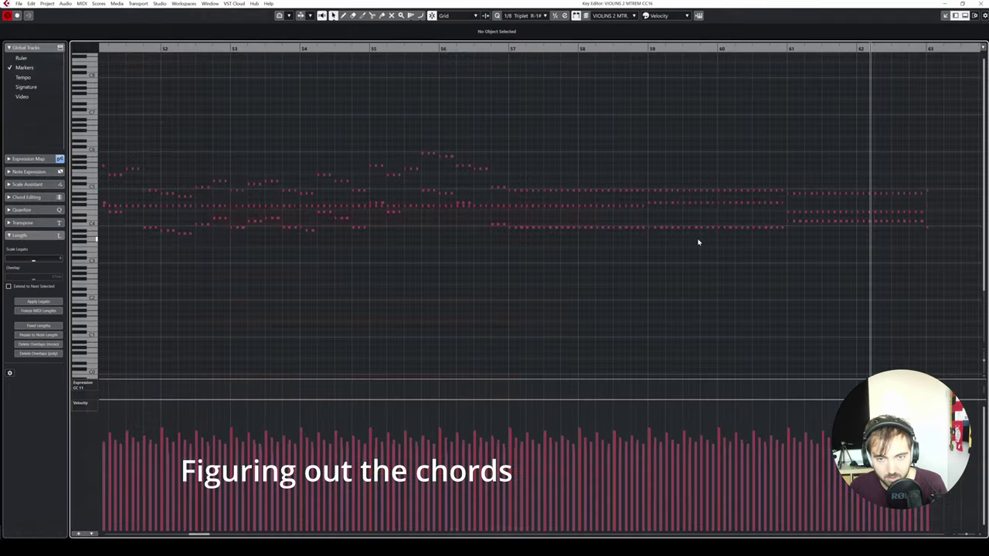
{"action": "left_click_drag", "start_coordinate": [334, 222], "coordinate": [888, 226]}
{"action": "left_click", "coordinate": [509, 246]}
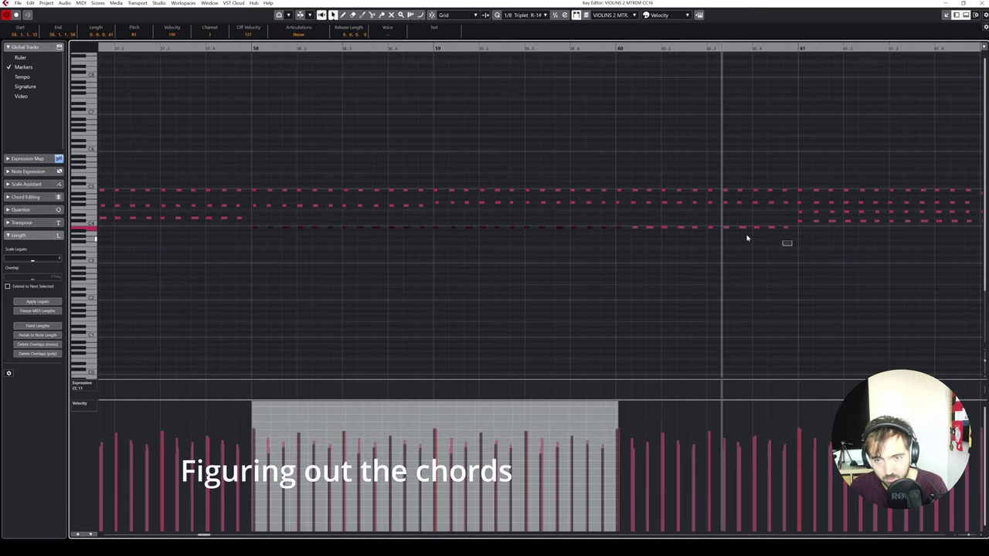
{"action": "left_click_drag", "start_coordinate": [746, 238], "coordinate": [628, 227]}
- Lower the top repeated notes of bar 62 in the VIOLINS 2 MTREM CC16 part to A#4 and audition from bar 61
{"action": "left_click", "coordinate": [437, 56]}
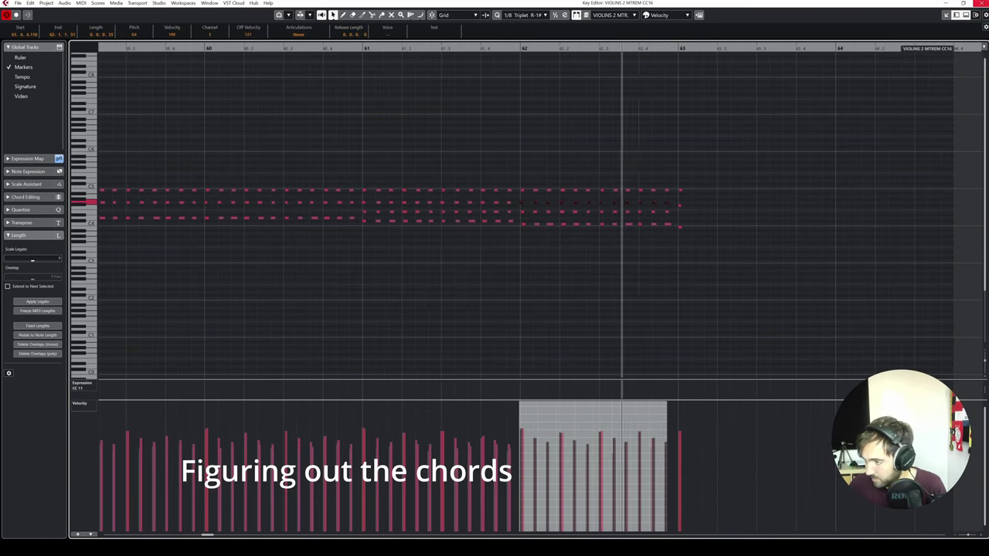
{"action": "left_click", "coordinate": [519, 264]}
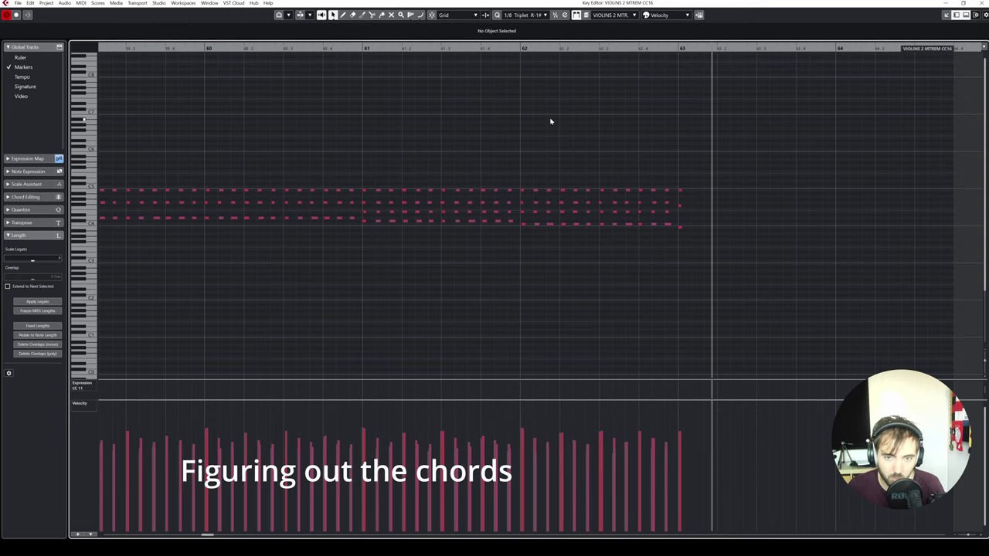
{"action": "left_click_drag", "start_coordinate": [522, 203], "coordinate": [669, 210]}
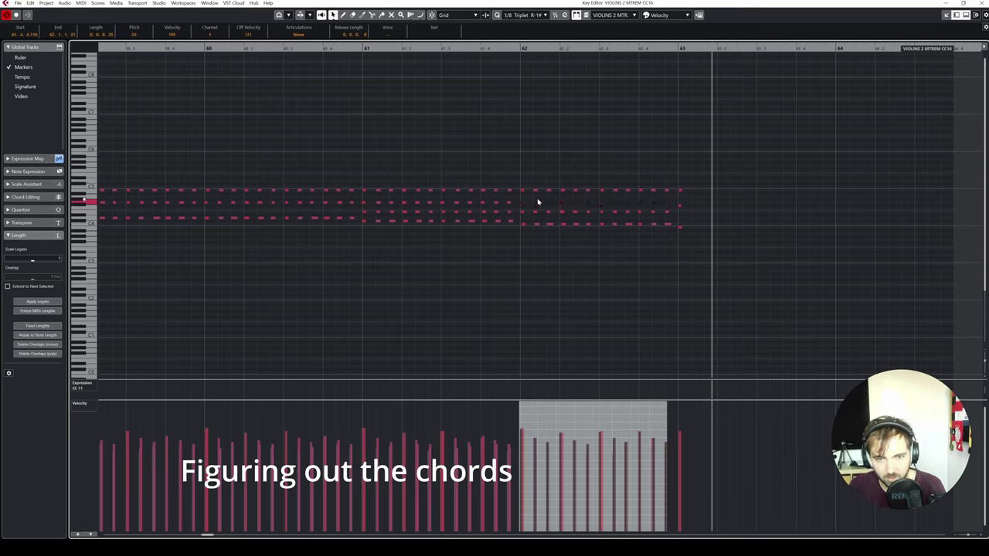
{"action": "left_click_drag", "start_coordinate": [521, 180], "coordinate": [670, 194]}
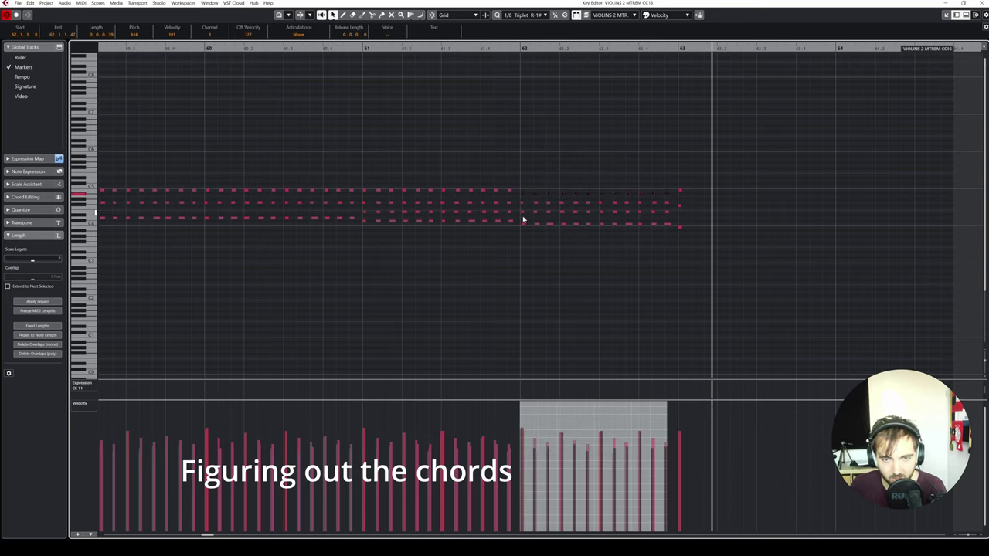
{"action": "left_click", "coordinate": [357, 48]}
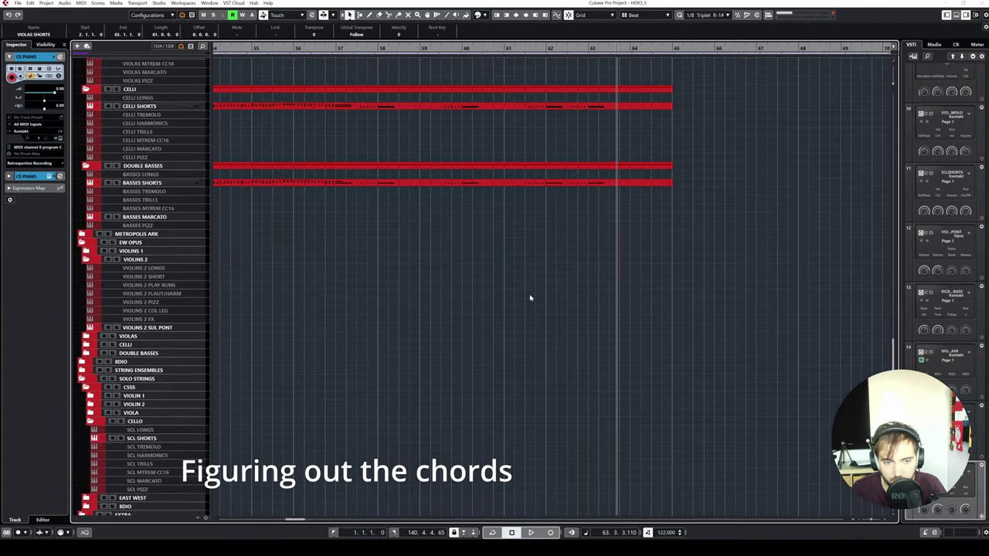
- Record sustained choir chords on the WOMEN MAIN track from bar 57 to bar 63
{"action": "scroll", "coordinate": [461, 293], "scroll_direction": "down", "scroll_amount": 10}
{"action": "scroll", "coordinate": [458, 285], "scroll_direction": "left", "scroll_amount": 3}
{"action": "scroll", "coordinate": [545, 293], "scroll_direction": "down", "scroll_amount": 10}
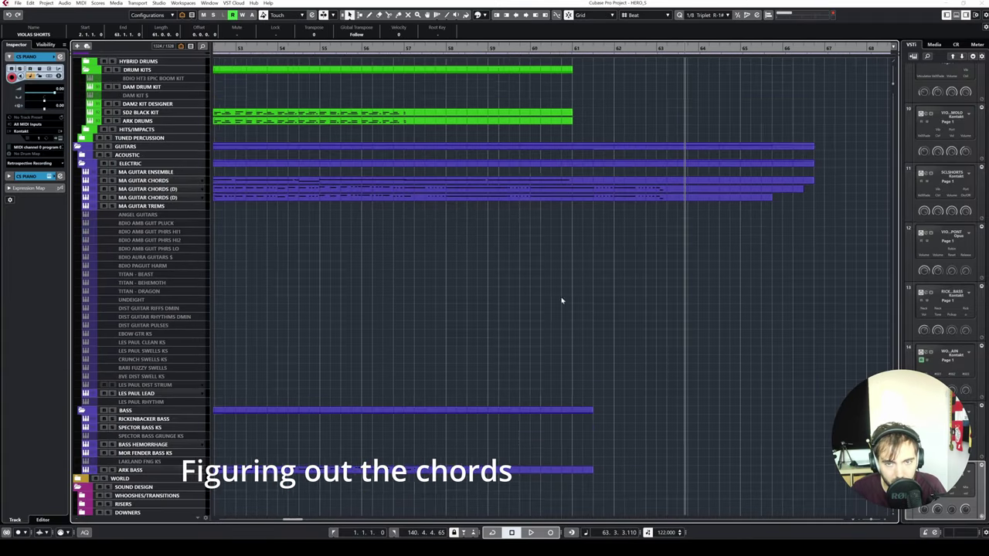
{"action": "scroll", "coordinate": [561, 301], "scroll_direction": "down", "scroll_amount": 2}
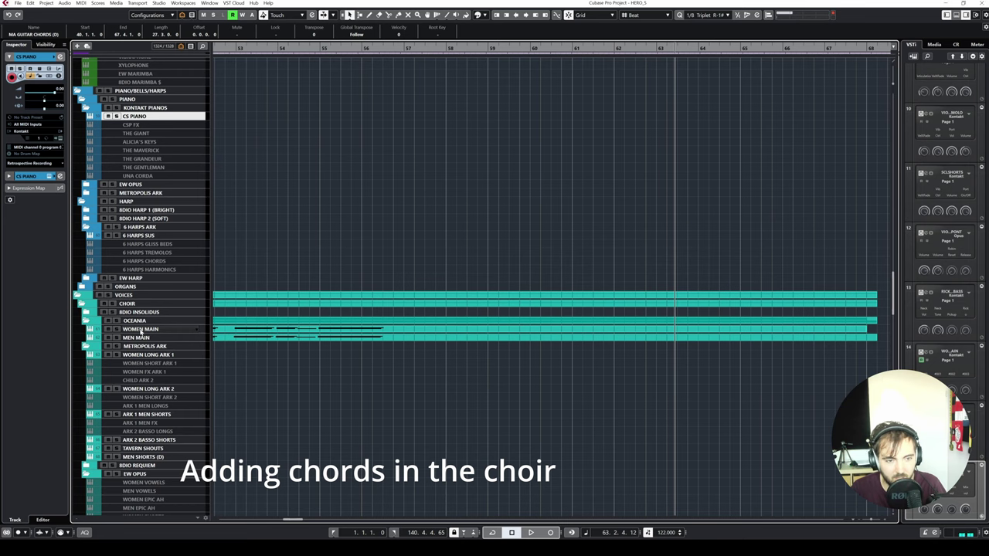
{"action": "left_click", "coordinate": [141, 329]}
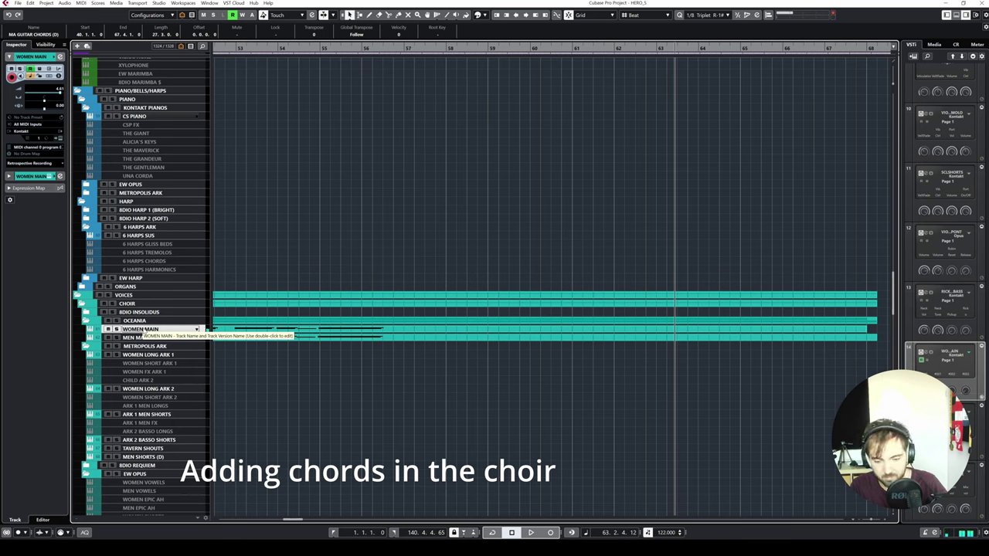
{"action": "key", "text": "KP_Multiply"}
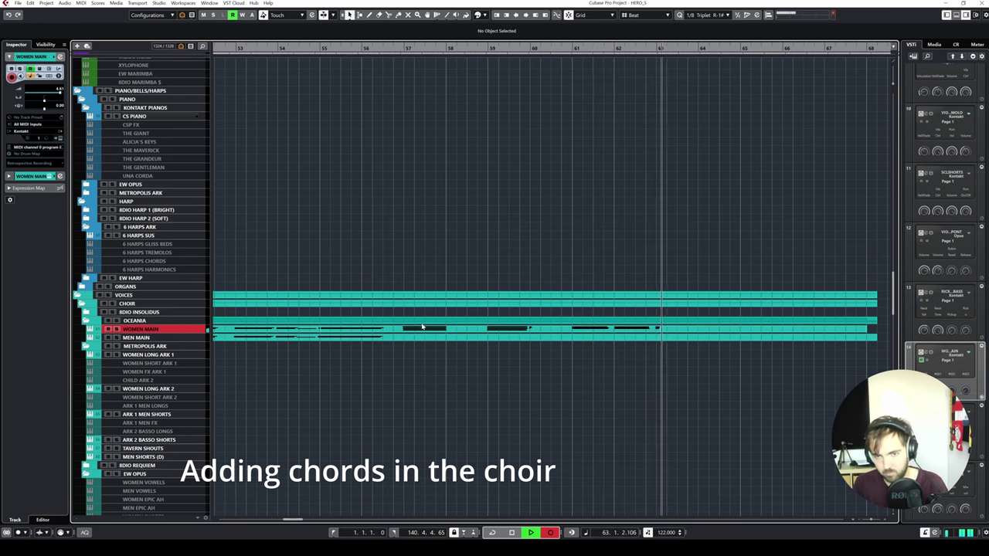
- Carry the women's choir chords of bars 57 to 63 over to the MEN MAIN track with added low notes and play them back
{"action": "double_click", "coordinate": [422, 327]}
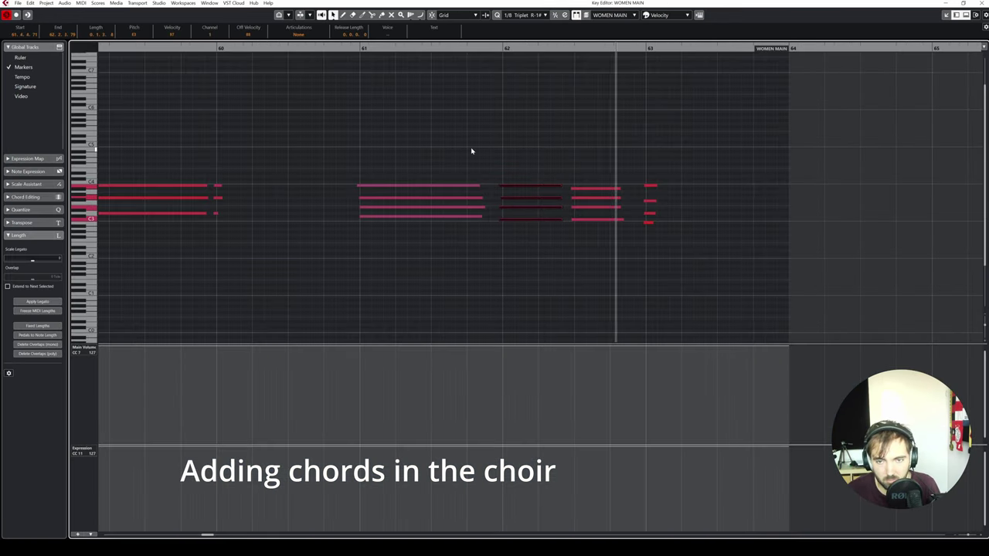
{"action": "key", "text": "space"}
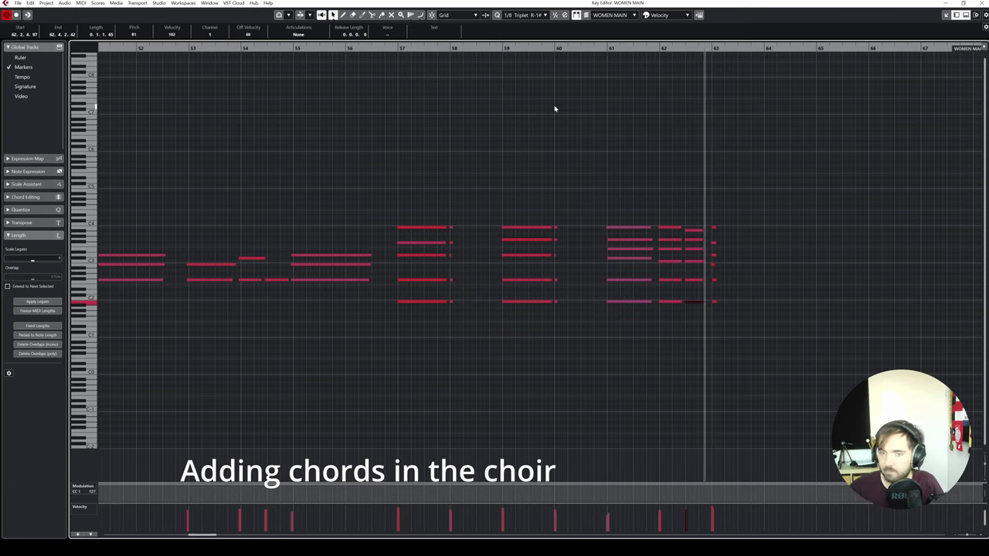
{"action": "left_click", "coordinate": [392, 50]}
{"action": "key", "text": "ctrl+e"}
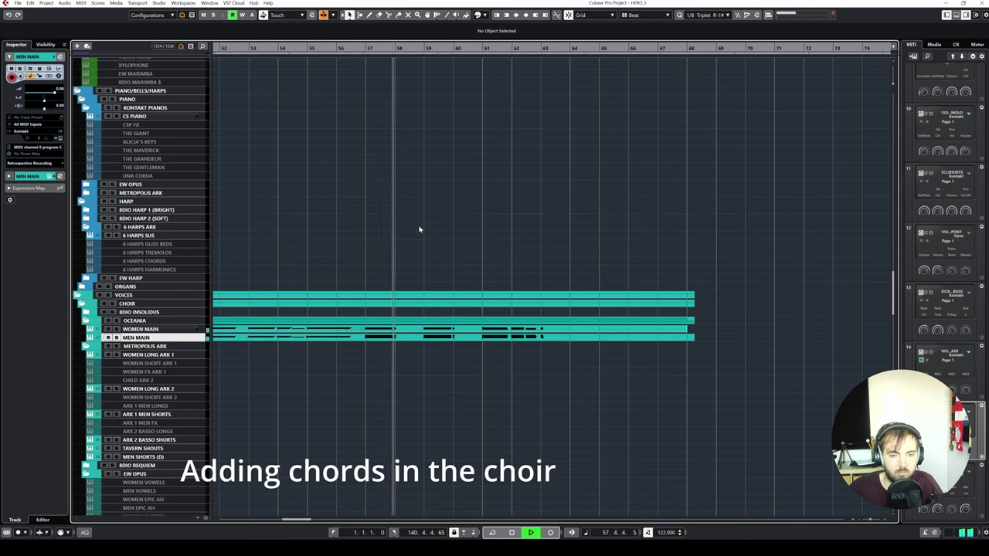
- Mute the part on the VIOLINS 2 TREMOLO track and select the VIOLINS 1 SHORTS part for editing
{"action": "scroll", "coordinate": [420, 227], "scroll_direction": "down", "scroll_amount": 10}
{"action": "scroll", "coordinate": [408, 219], "scroll_direction": "up", "scroll_amount": 3}
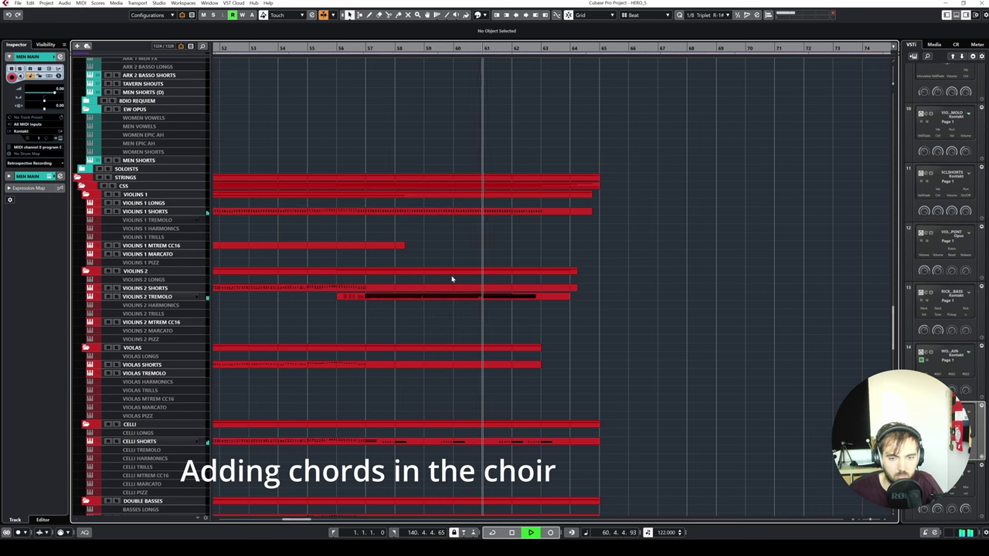
{"action": "right_click", "coordinate": [408, 301]}
{"action": "left_click", "coordinate": [462, 301]}
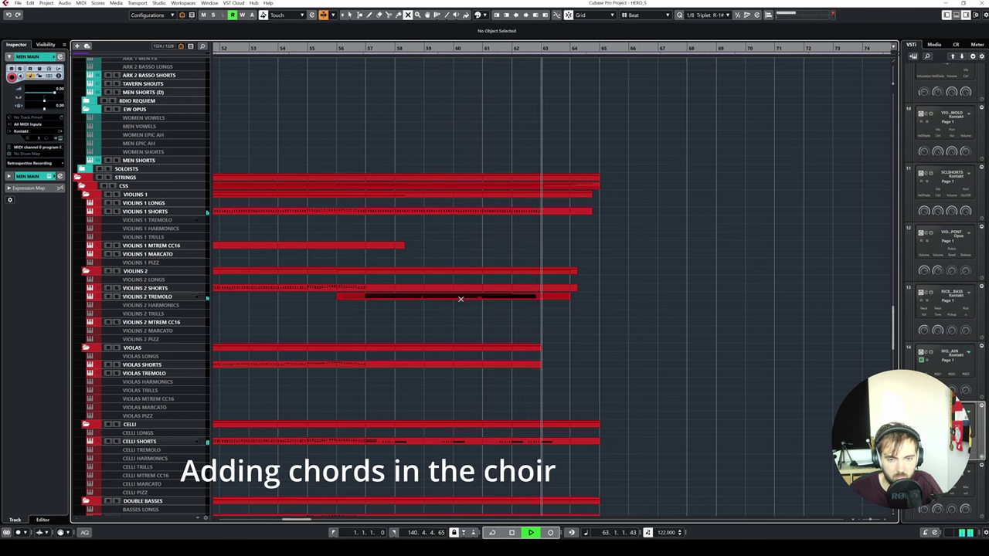
{"action": "key", "text": "space"}
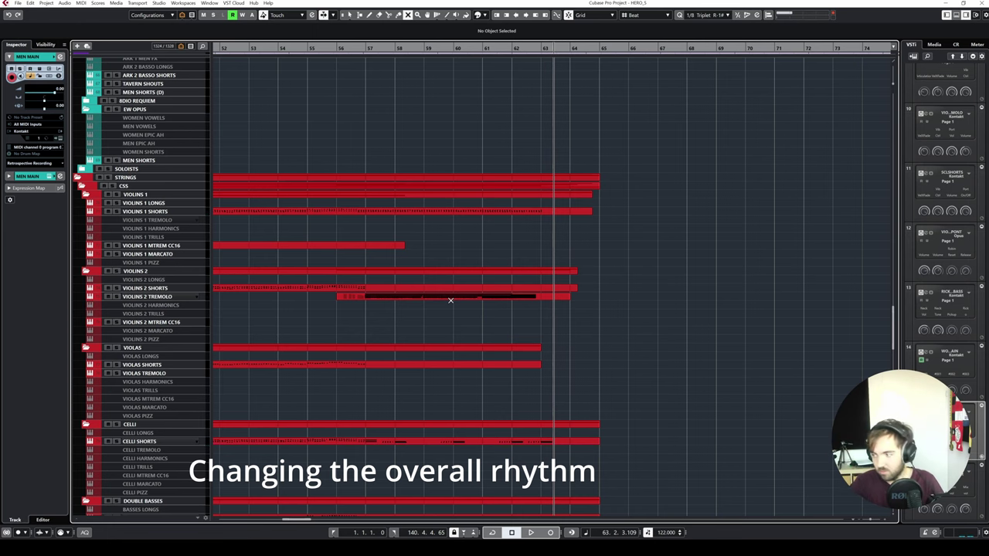
{"action": "left_click", "coordinate": [450, 300]}
{"action": "key", "text": "1"}
{"action": "left_click", "coordinate": [383, 298]}
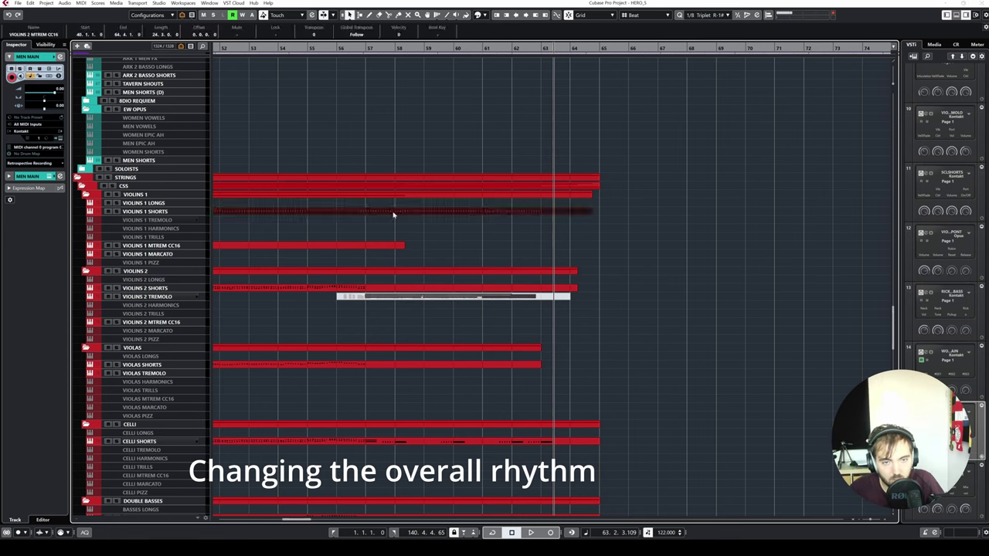
- Delete the repeated notes in bars 58 and 60 of the VIOLINS 1 SHORTS part, leaving rests there
{"action": "key", "text": "ctrl+e"}
{"action": "scroll", "coordinate": [666, 129], "scroll_direction": "down", "scroll_amount": 3}
{"action": "scroll", "coordinate": [474, 139], "scroll_direction": "up", "scroll_amount": 6}
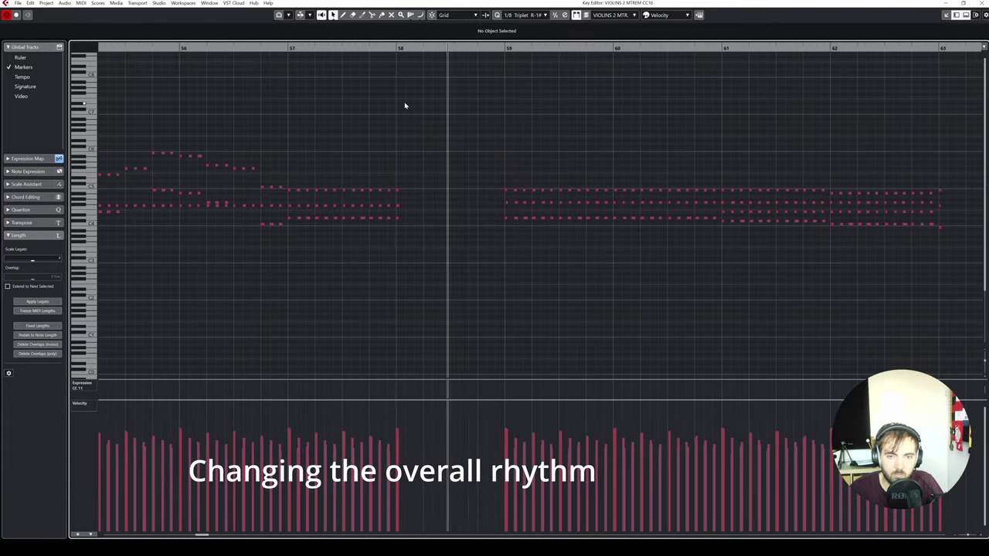
{"action": "left_click_drag", "start_coordinate": [621, 164], "coordinate": [714, 250]}
{"action": "key", "text": "Delete"}
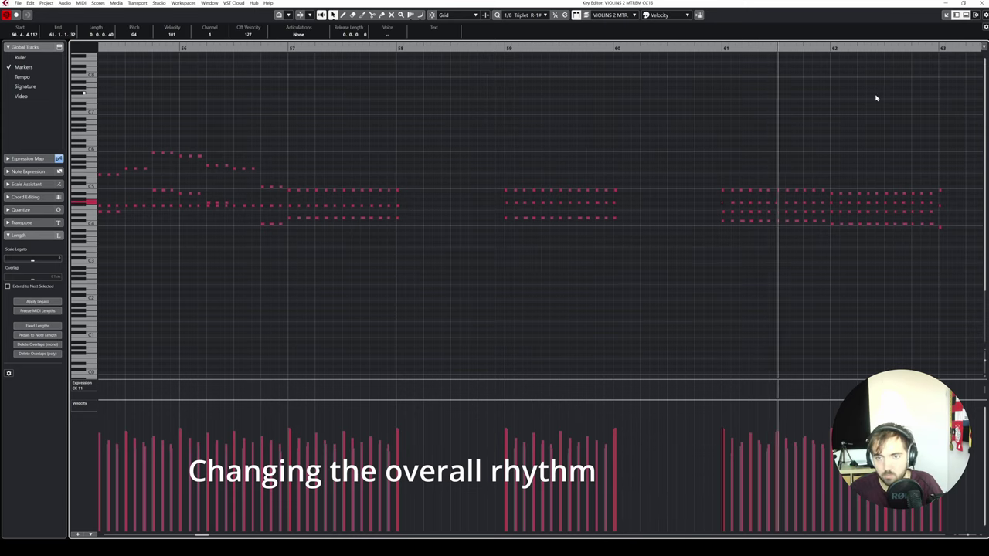
{"action": "key", "text": "Return"}
- Set the articulation of the long notes at bar 58 in the CELLI SHORTS part to Spic and audition from bar 57
{"action": "scroll", "coordinate": [485, 370], "scroll_direction": "down", "scroll_amount": 4}
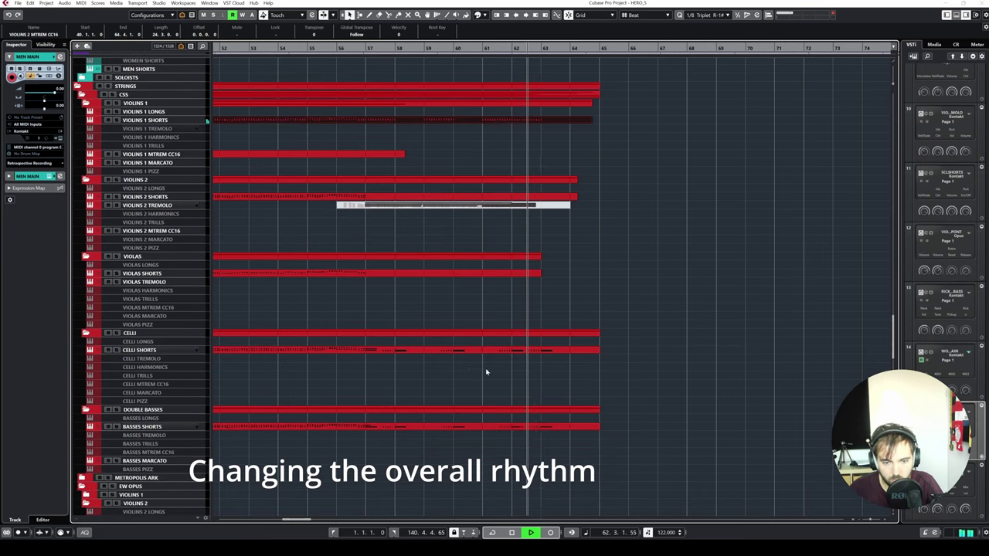
{"action": "double_click", "coordinate": [418, 260]}
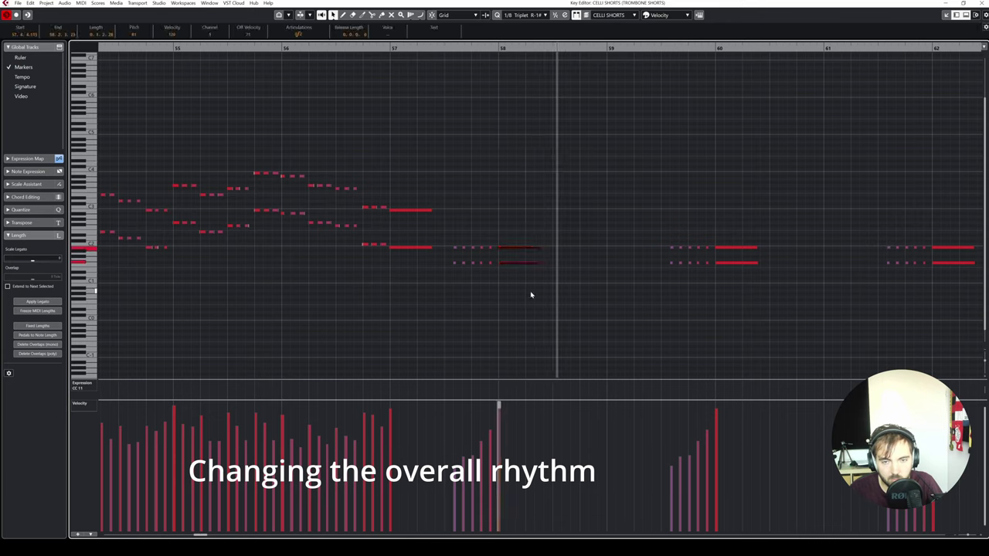
{"action": "left_click", "coordinate": [298, 34]}
{"action": "left_click", "coordinate": [297, 62]}
{"action": "left_click", "coordinate": [430, 48]}
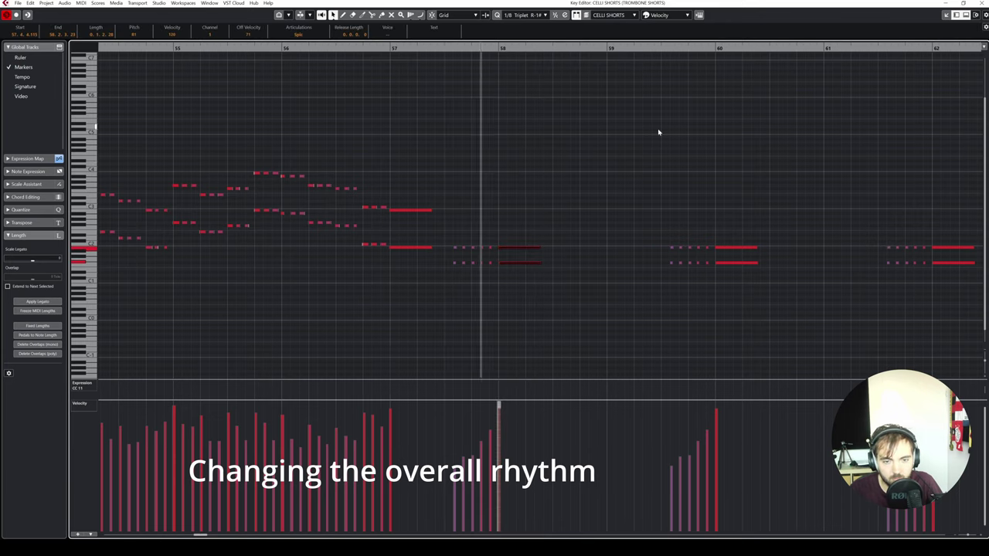
- Duplicate the cello pickup and long-note phrase so that it repeats every bar from bar 58 to bar 63
{"action": "key", "text": "alt+d"}
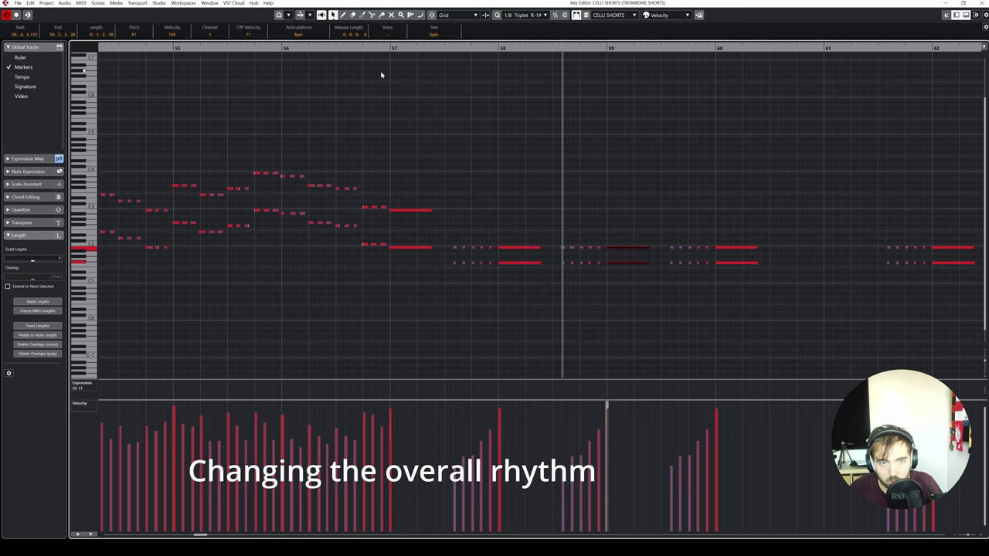
{"action": "key", "text": "alt+d"}
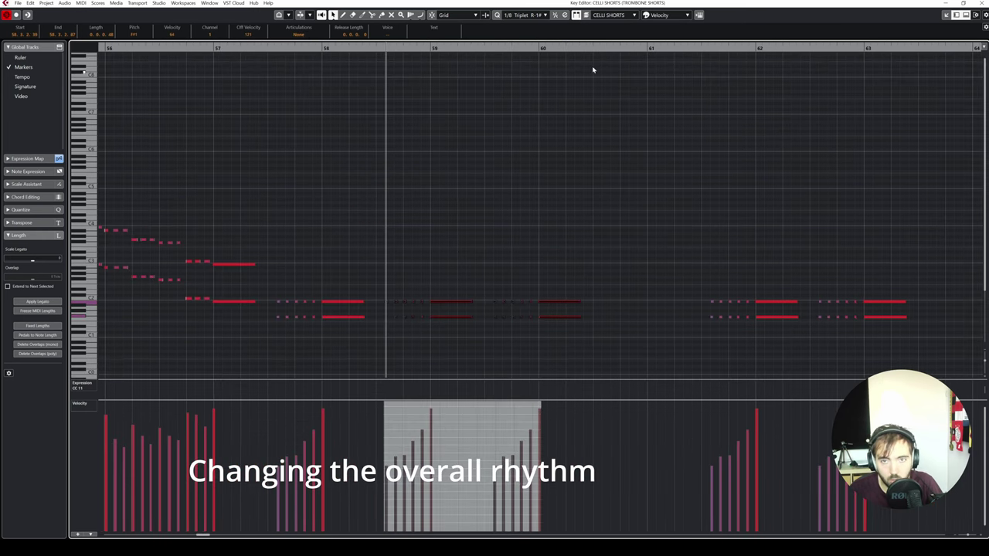
{"action": "key", "text": "alt+d"}
{"action": "left_click", "coordinate": [732, 205]}
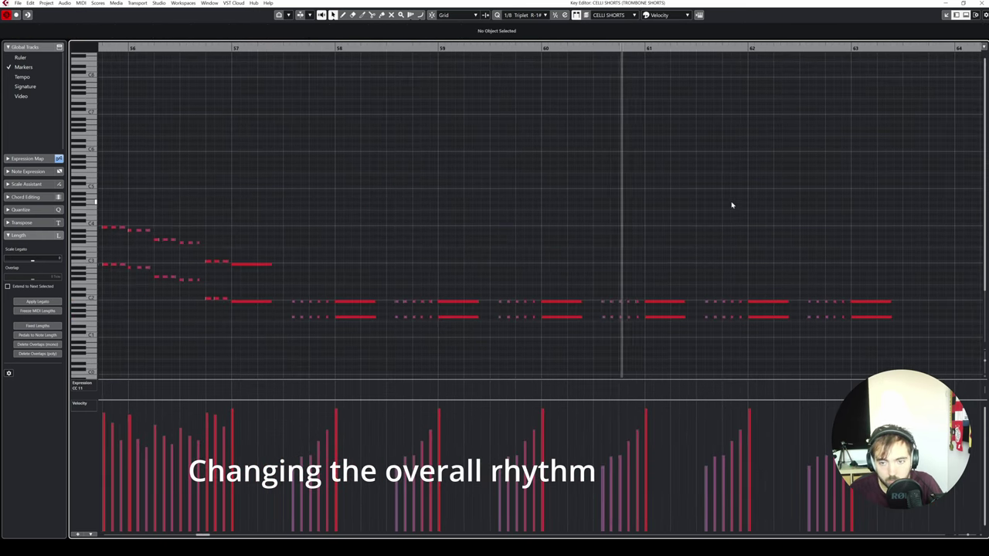
{"action": "left_click", "coordinate": [355, 301]}
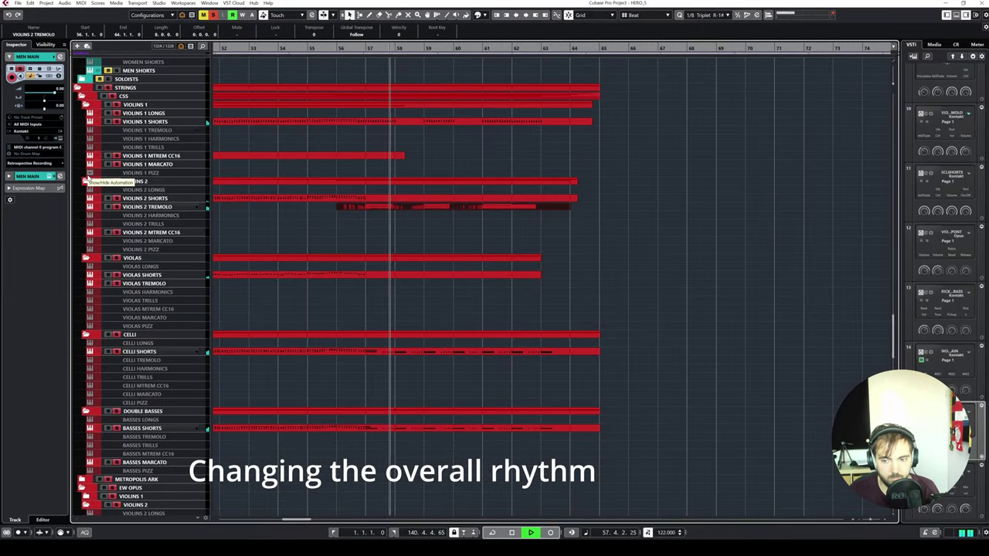
- Listen to the soloed strings and choir together through the end of bar 62
{"action": "scroll", "coordinate": [294, 208], "scroll_direction": "up", "scroll_amount": 10}
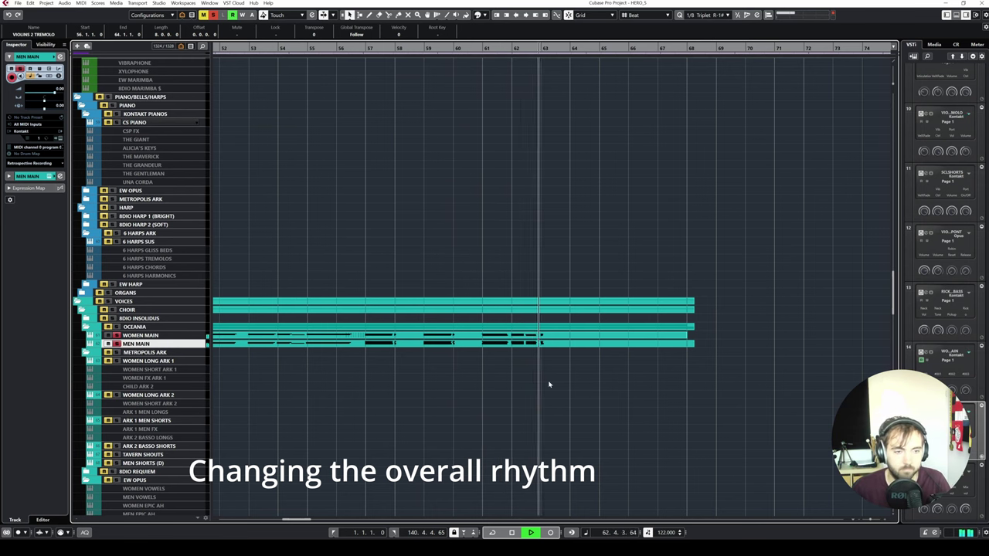
{"action": "key", "text": "space"}
{"action": "scroll", "coordinate": [258, 379], "scroll_direction": "down", "scroll_amount": 5}
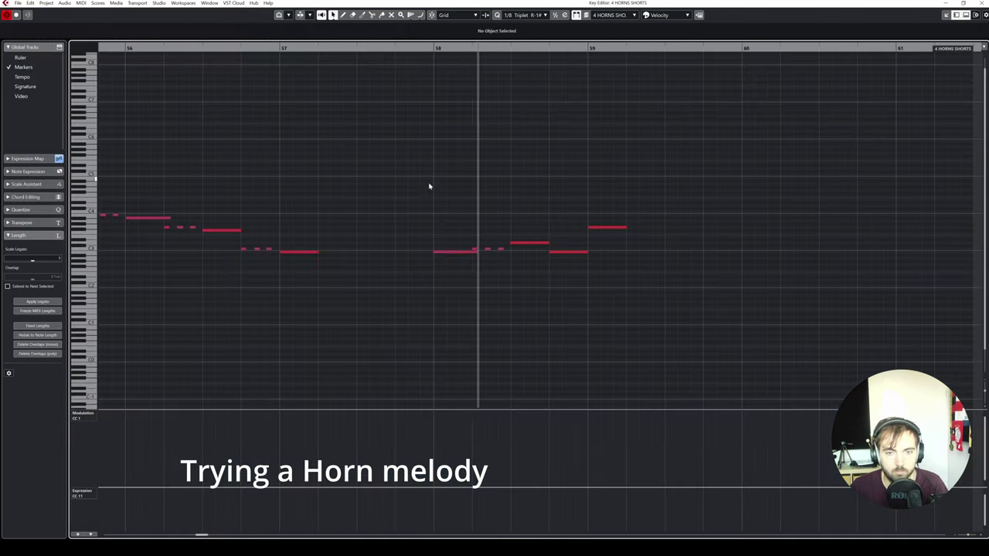
- Raise the short repeated notes of the bar 58 horn melody, lengthen its bar 59 note, repeat the phrase from bar 60 and play it back
{"action": "left_click_drag", "start_coordinate": [459, 237], "coordinate": [501, 250]}
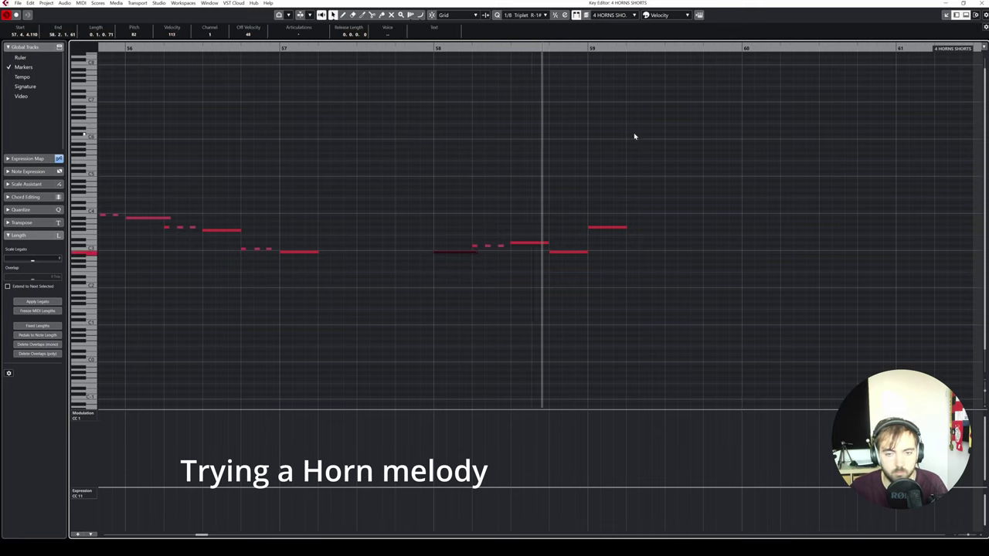
{"action": "left_click", "coordinate": [678, 160]}
{"action": "key", "text": "g"}
{"action": "key", "text": "g"}
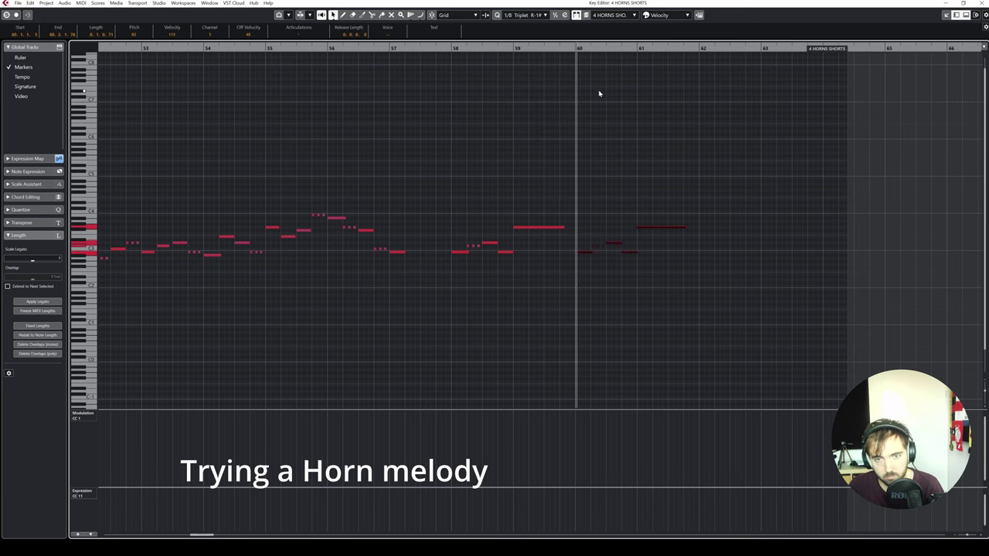
{"action": "key", "text": "h"}
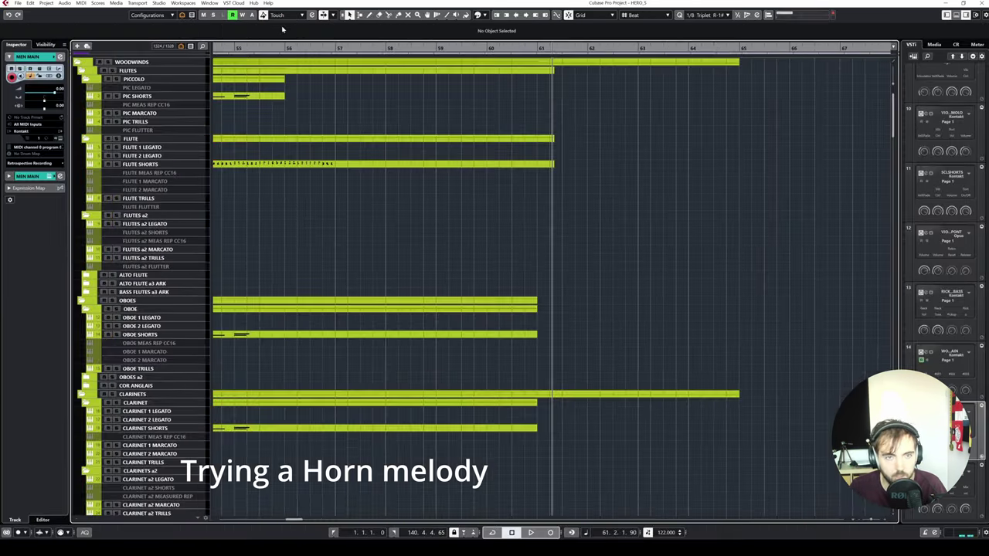
{"action": "key", "text": "space"}
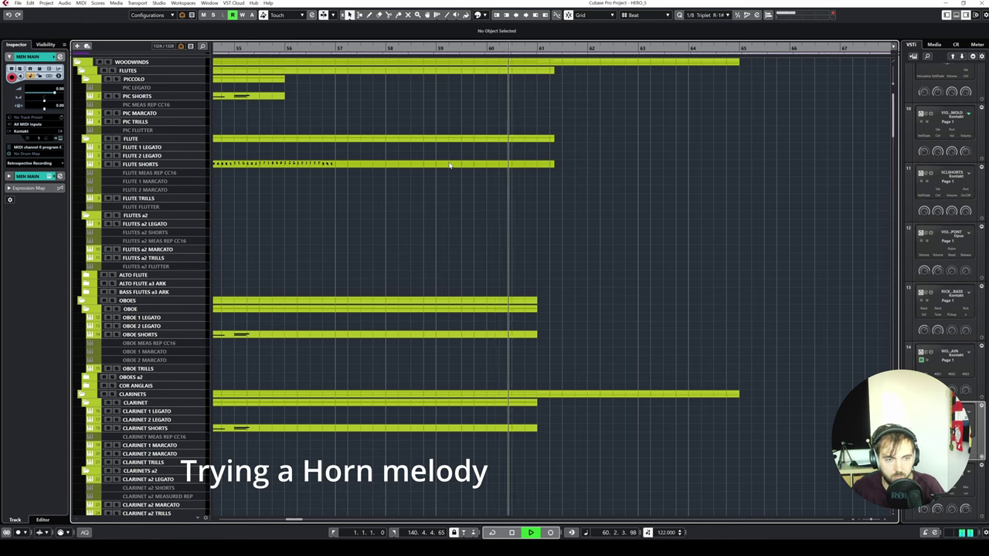
{"action": "key", "text": "space"}
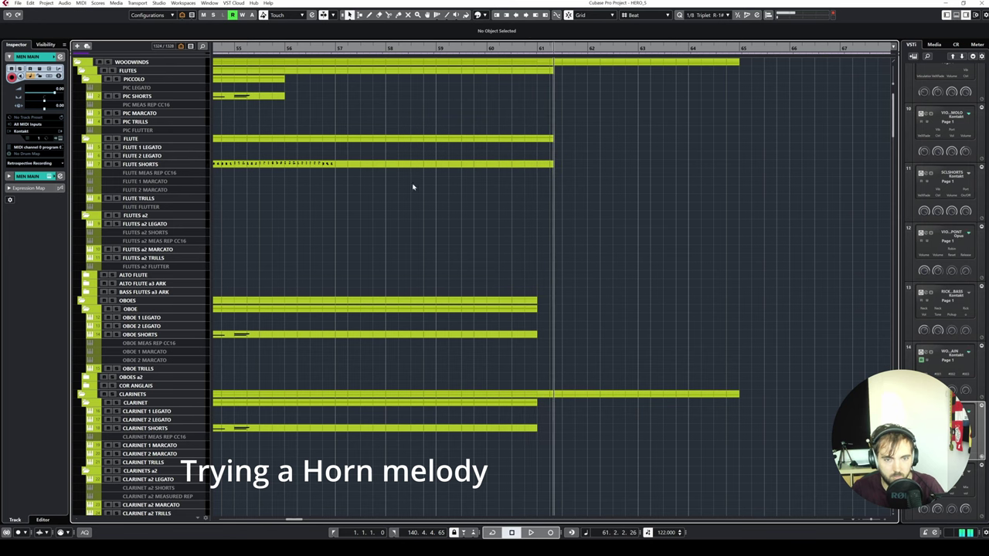
- Replace the bar 60 melody in the 4 HORNS SHORTS part with repeated short notes and revoice the bar 61 chord
{"action": "scroll", "coordinate": [433, 264], "scroll_direction": "down", "scroll_amount": 15}
{"action": "scroll", "coordinate": [434, 265], "scroll_direction": "up", "scroll_amount": 10}
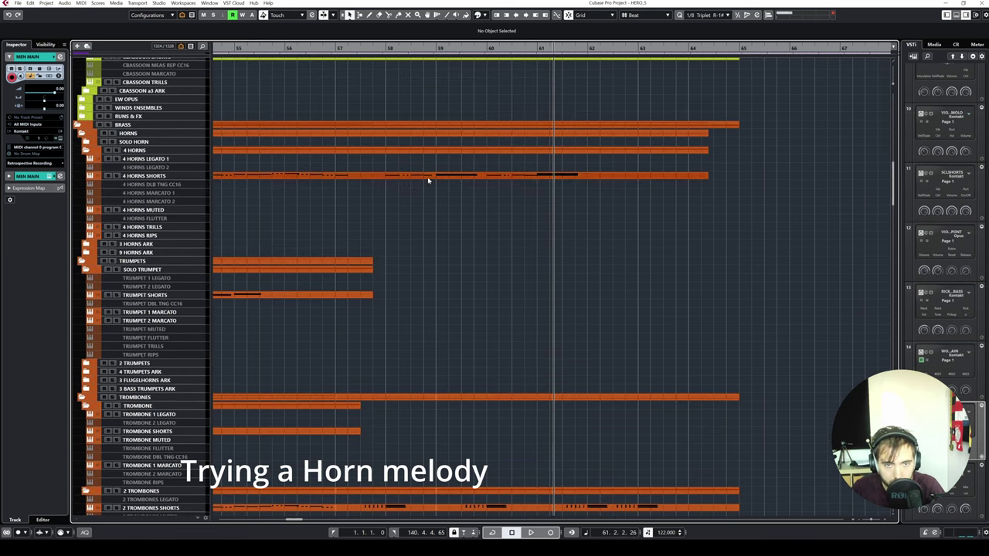
{"action": "double_click", "coordinate": [428, 180]}
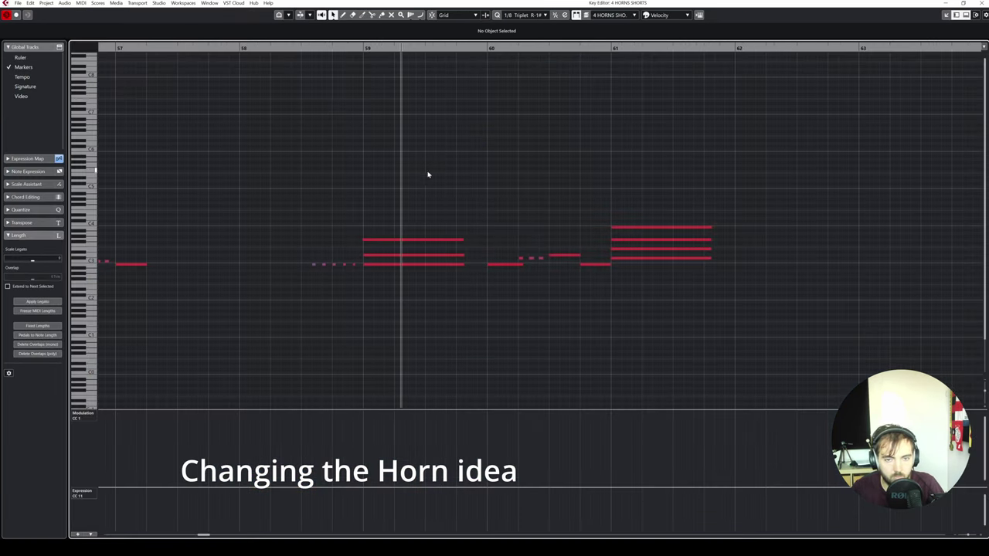
{"action": "left_click_drag", "start_coordinate": [494, 207], "coordinate": [576, 270]}
{"action": "key", "text": "Delete"}
{"action": "left_click", "coordinate": [648, 242]}
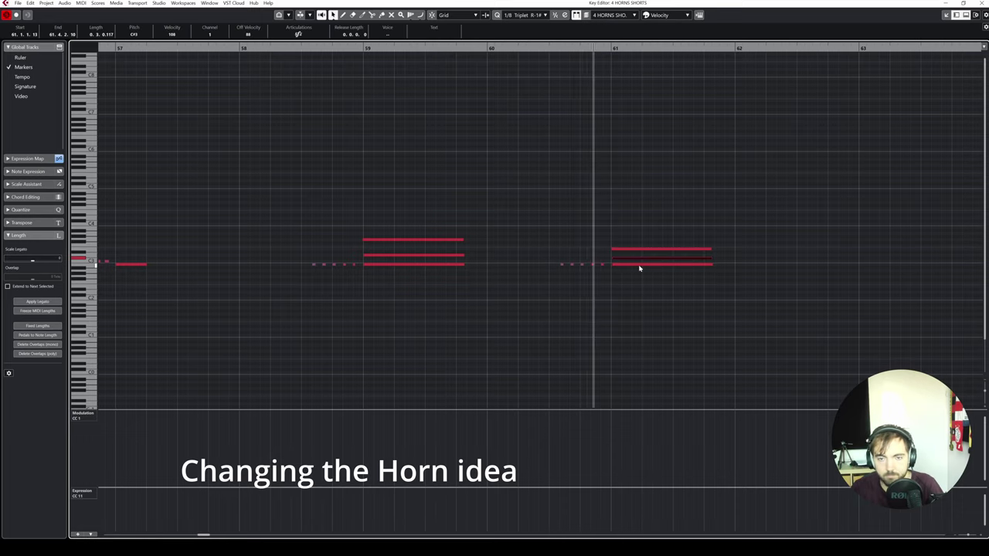
{"action": "left_click", "coordinate": [625, 217]}
{"action": "key", "text": "g"}
{"action": "key", "text": "g"}
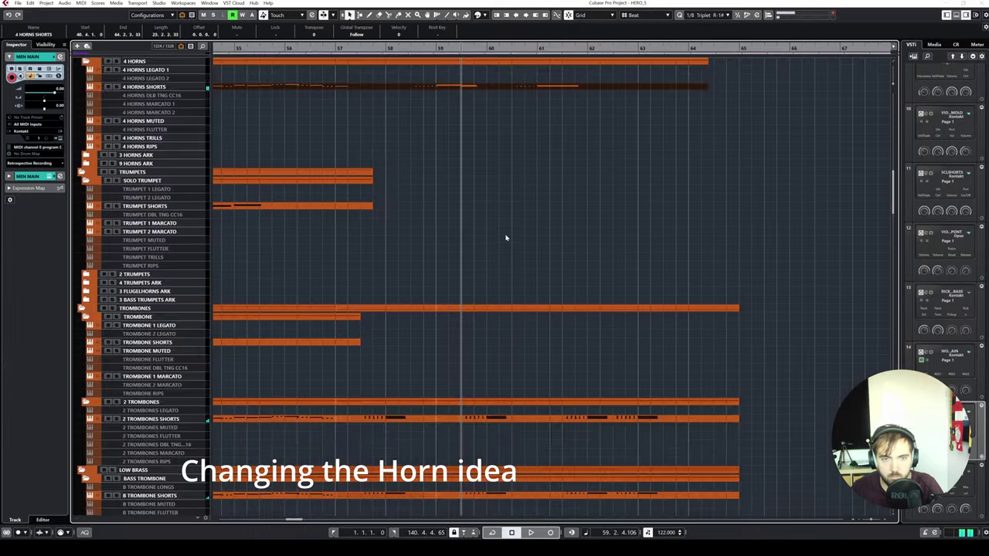
- Shorten the long note that starts at bar 57 in the MA GUITAR CHORDS part so that it ends at bar 58
{"action": "scroll", "coordinate": [475, 274], "scroll_direction": "up", "scroll_amount": 5}
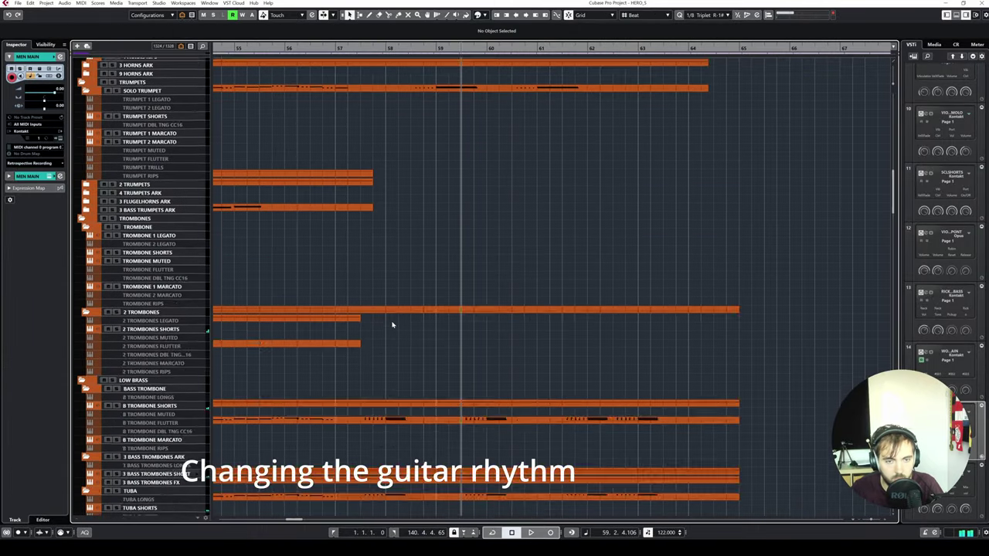
{"action": "scroll", "coordinate": [392, 324], "scroll_direction": "down", "scroll_amount": 20}
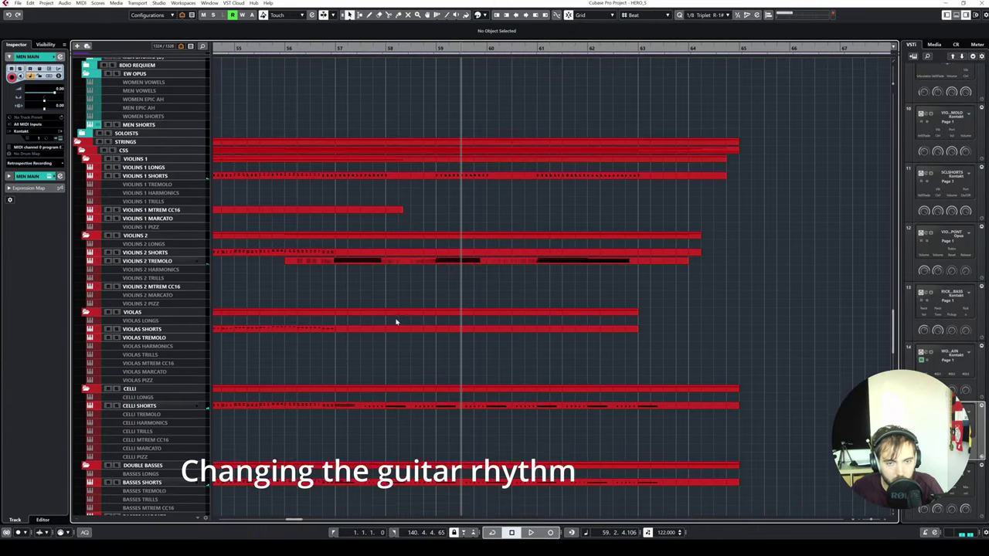
{"action": "scroll", "coordinate": [395, 322], "scroll_direction": "down", "scroll_amount": 15}
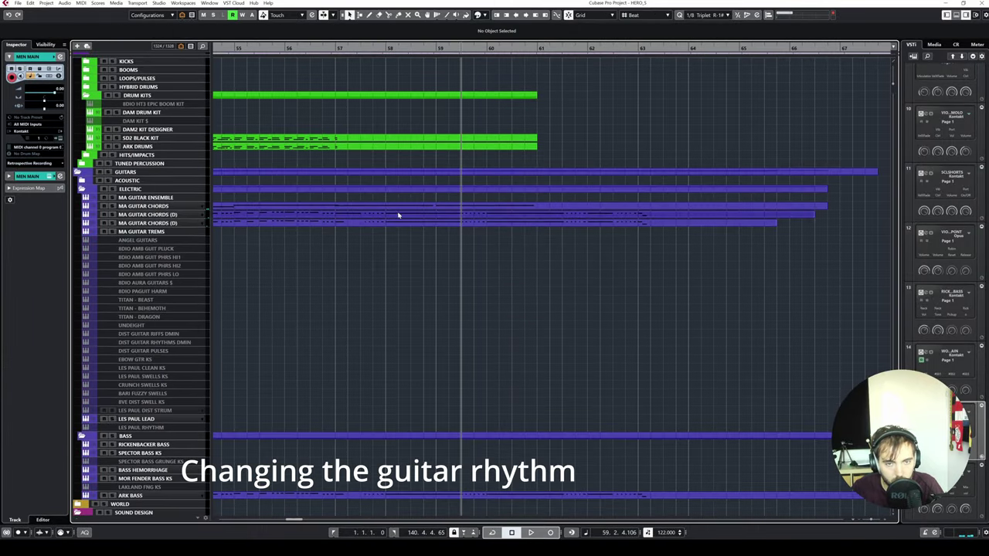
{"action": "double_click", "coordinate": [412, 207]}
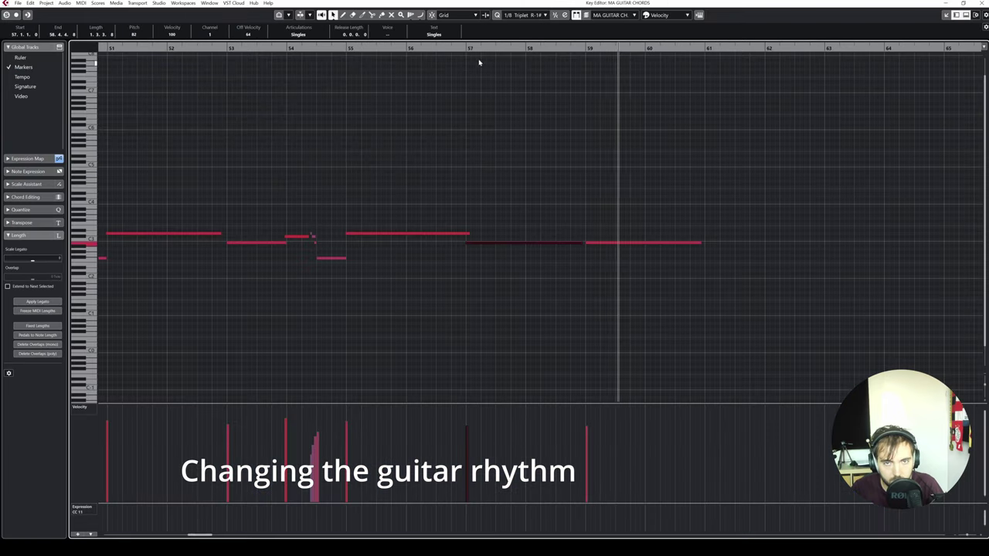
{"action": "left_click_drag", "start_coordinate": [558, 244], "coordinate": [525, 244]}
{"action": "left_click", "coordinate": [510, 243]}
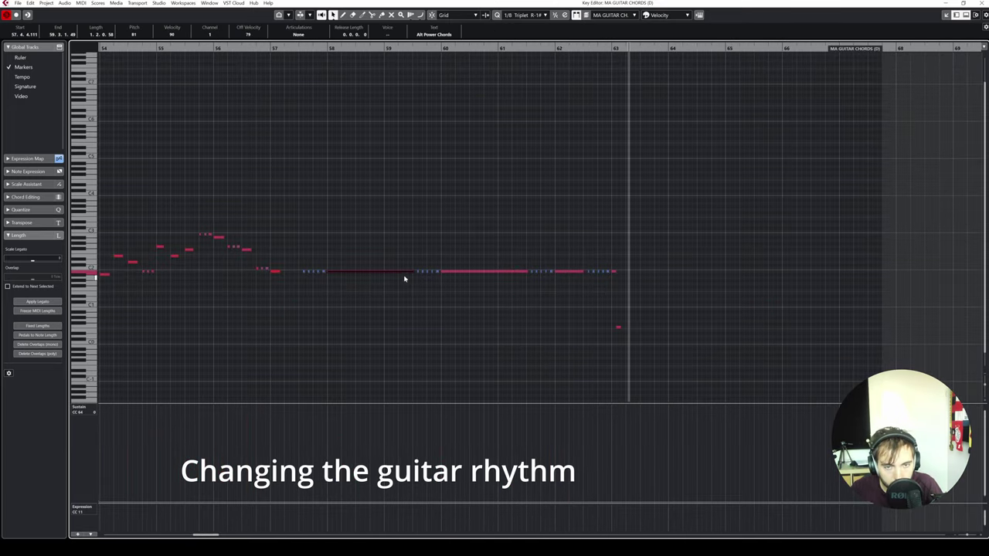
- Shorten the long notes at bars 58 and 60 in the MA GUITAR CHORDS (D) parts and end each with the low note used at bar 63
{"action": "left_click", "coordinate": [618, 328]}
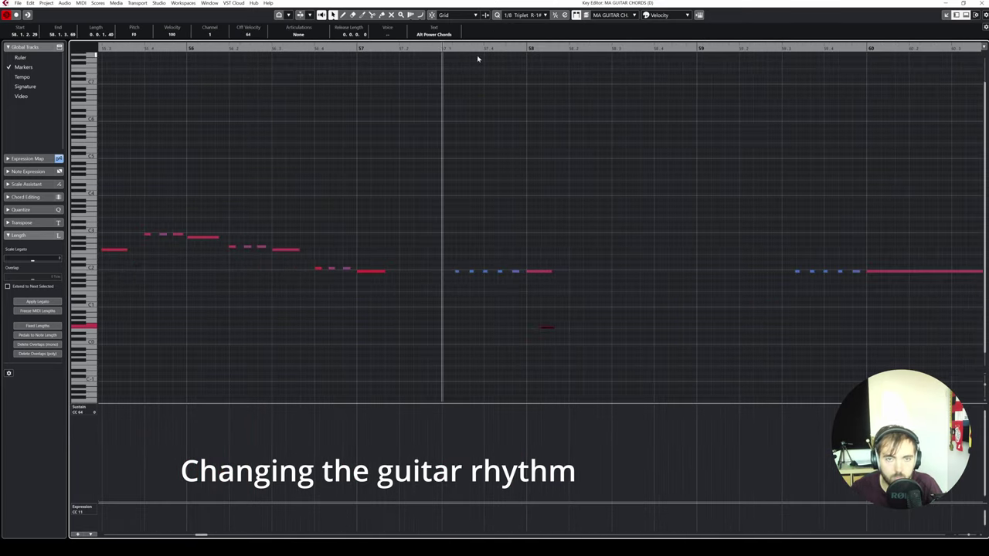
{"action": "scroll", "coordinate": [671, 164], "scroll_direction": "right", "scroll_amount": 3}
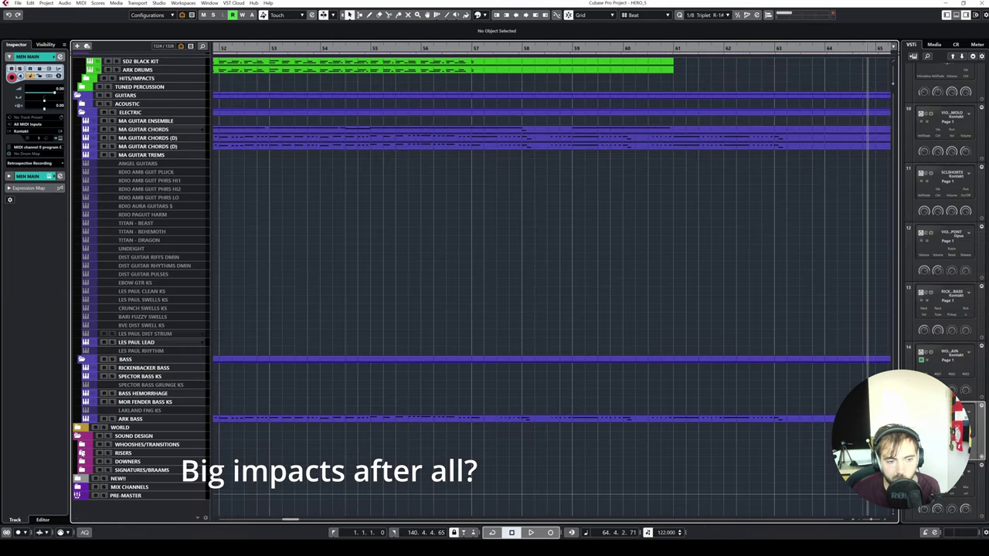
- Open the RISE&HIT $ instrument among the hits and impacts tracks, and dismiss the missing-files dialog and the Pool window
{"action": "scroll", "coordinate": [170, 353], "scroll_direction": "up", "scroll_amount": 10}
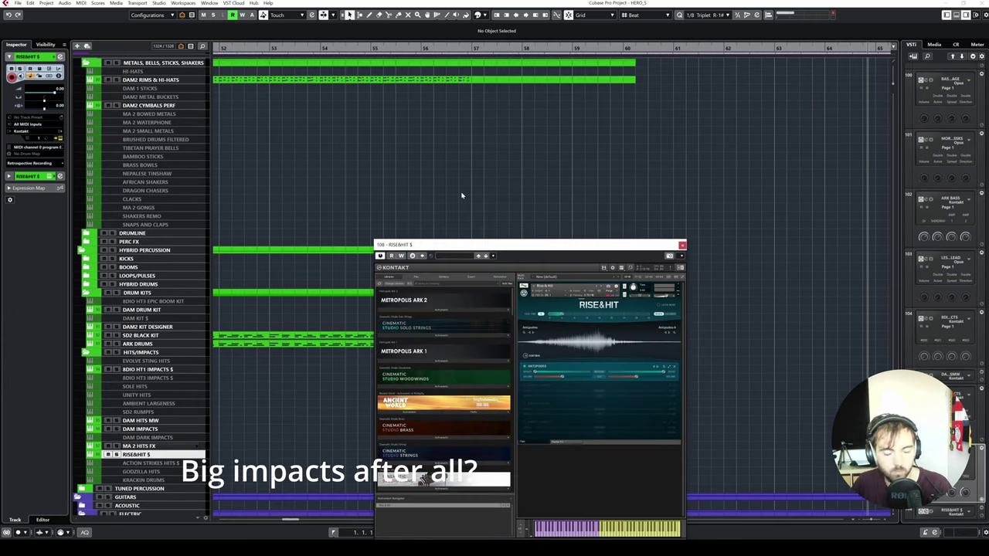
{"action": "left_click_drag", "start_coordinate": [608, 247], "coordinate": [587, 108]}
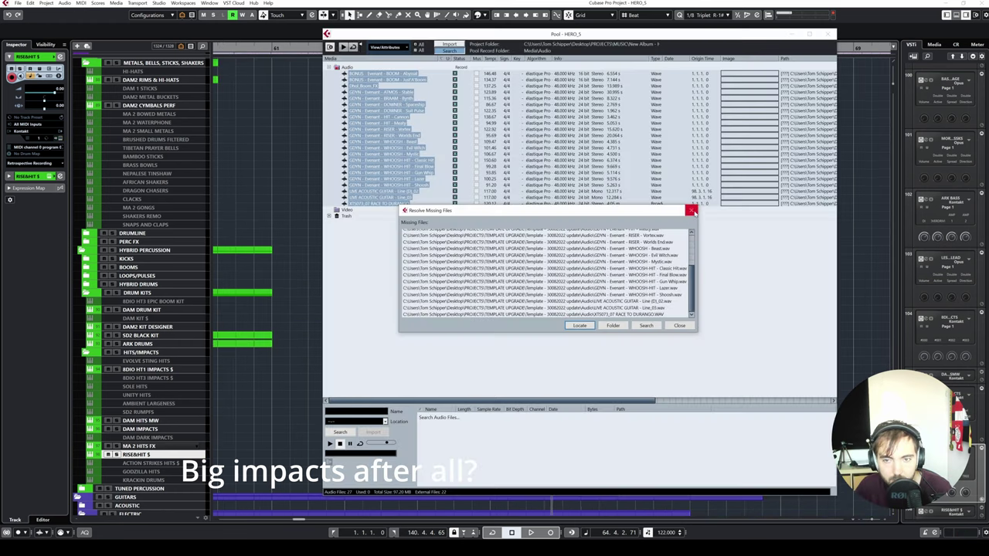
{"action": "left_click", "coordinate": [691, 210]}
{"action": "left_click", "coordinate": [830, 33]}
{"action": "scroll", "coordinate": [265, 258], "scroll_direction": "down", "scroll_amount": 5}
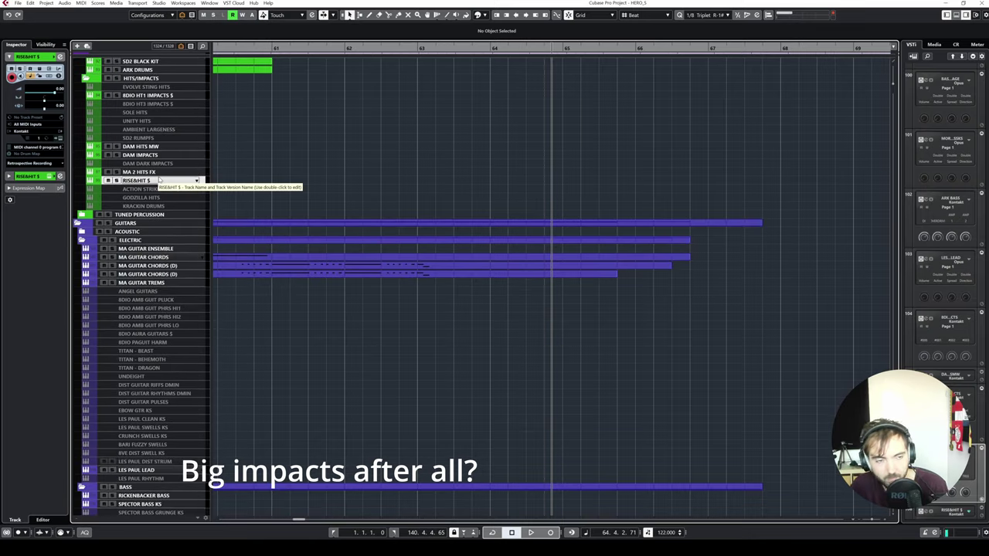
{"action": "left_click", "coordinate": [61, 132]}
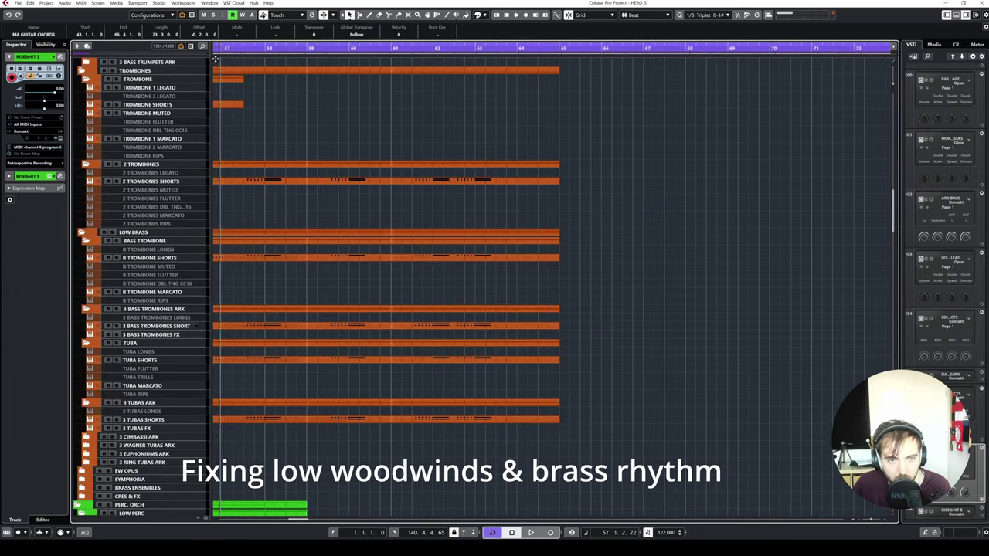
- Join the 2 TROMBONES SHORTS parts with the Glue tool while playing the low brass from bar 57
{"action": "right_click", "coordinate": [410, 149]}
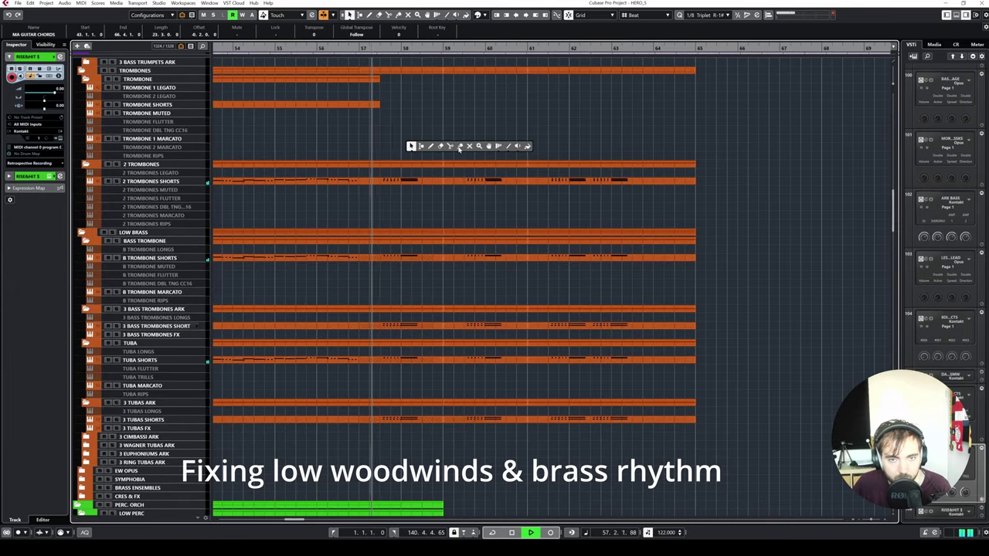
{"action": "left_click", "coordinate": [459, 148]}
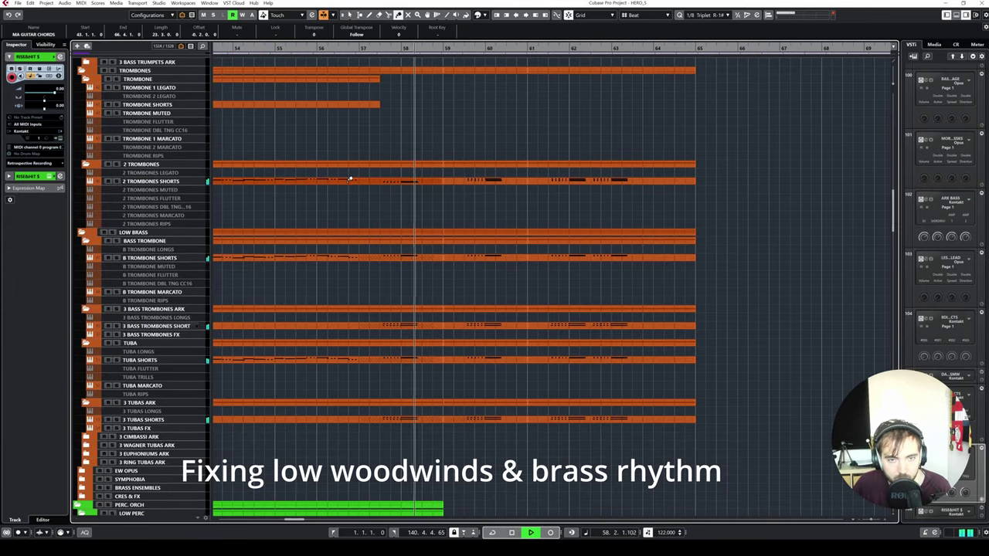
{"action": "double_click", "coordinate": [350, 177]}
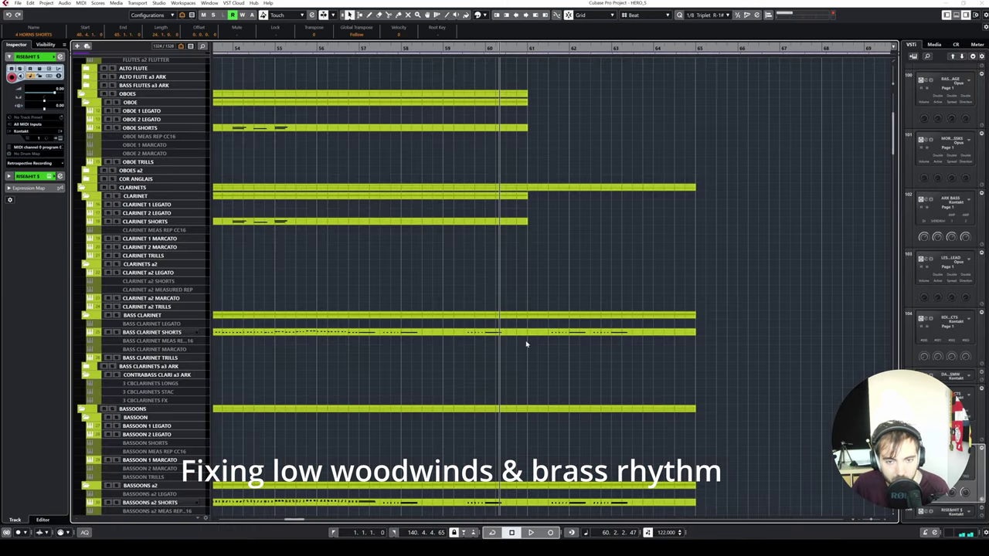
- Copy the repeated-note pickup and long note to bars 59 and 61 in the BASS CLARINET, BASSOONS a2 and CBASSOON SHORTS parts
{"action": "left_click", "coordinate": [520, 334]}
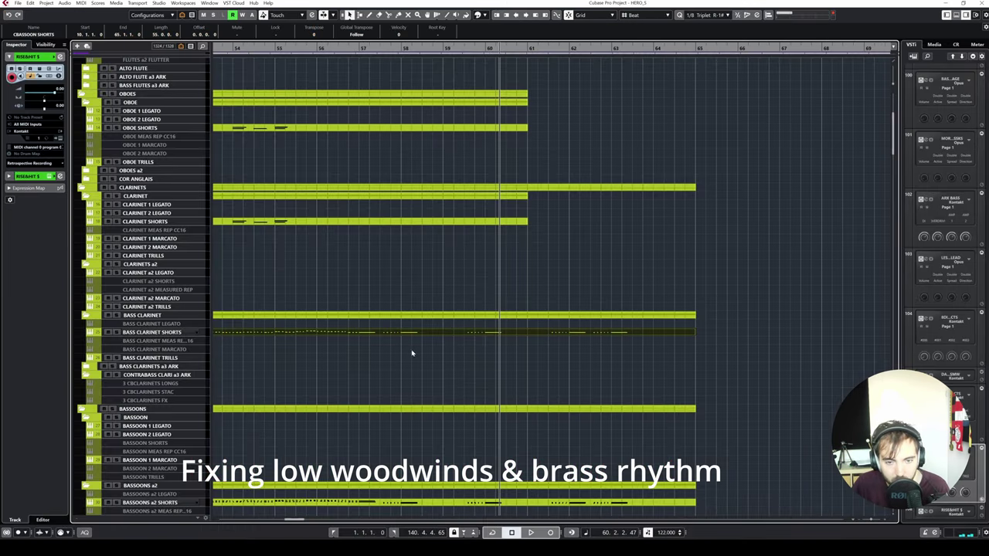
{"action": "scroll", "coordinate": [412, 353], "scroll_direction": "down", "scroll_amount": 3}
{"action": "left_click", "coordinate": [432, 411]}
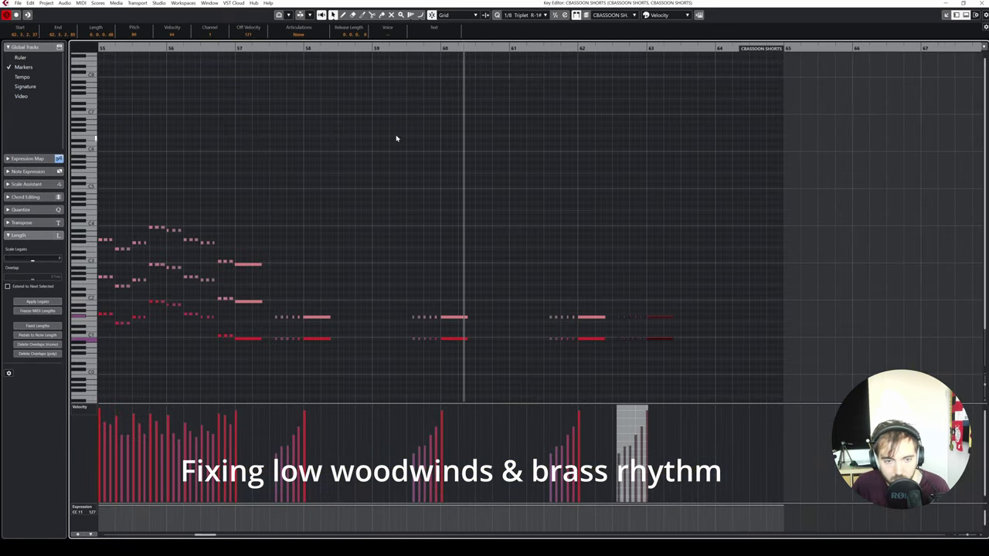
{"action": "left_click_drag", "start_coordinate": [344, 259], "coordinate": [385, 343]}
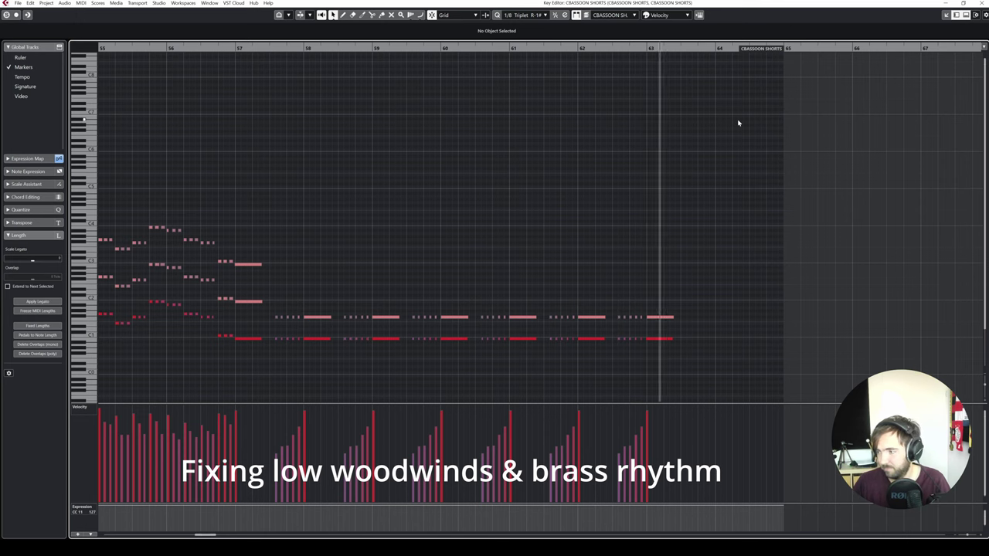
{"action": "key", "text": "Return"}
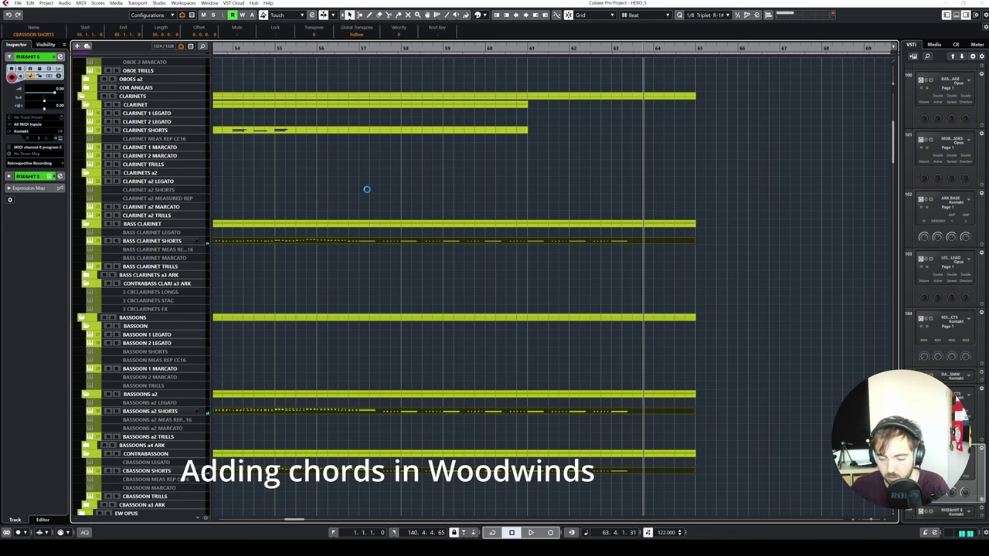
- Try sustained notes from bar 57 to bar 63 in the PIC MARCATO part, harmonised on FLUTE 1 and FLUTE 2 MARCATO
{"action": "scroll", "coordinate": [339, 185], "scroll_direction": "up", "scroll_amount": 10}
{"action": "left_click", "coordinate": [143, 113]}
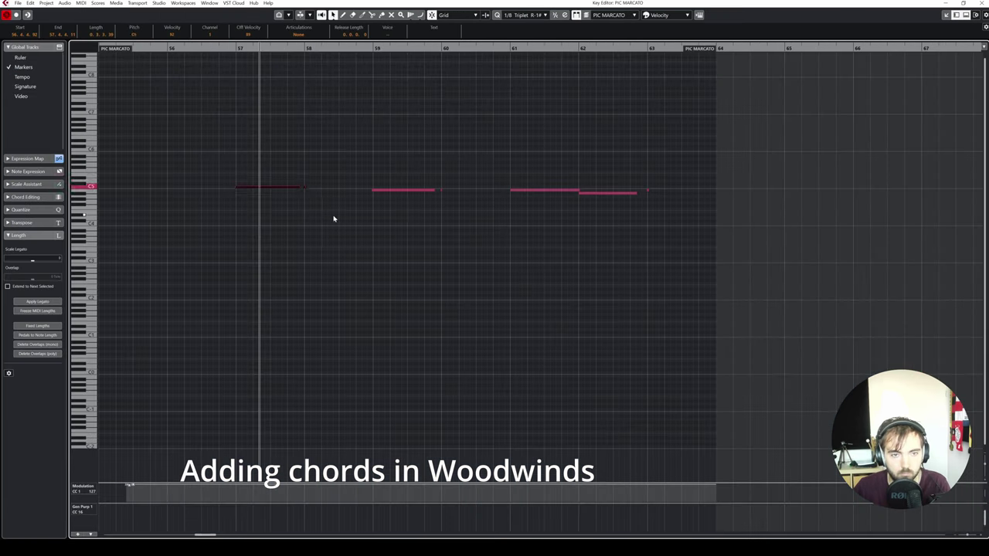
{"action": "left_click_drag", "start_coordinate": [331, 208], "coordinate": [494, 180]}
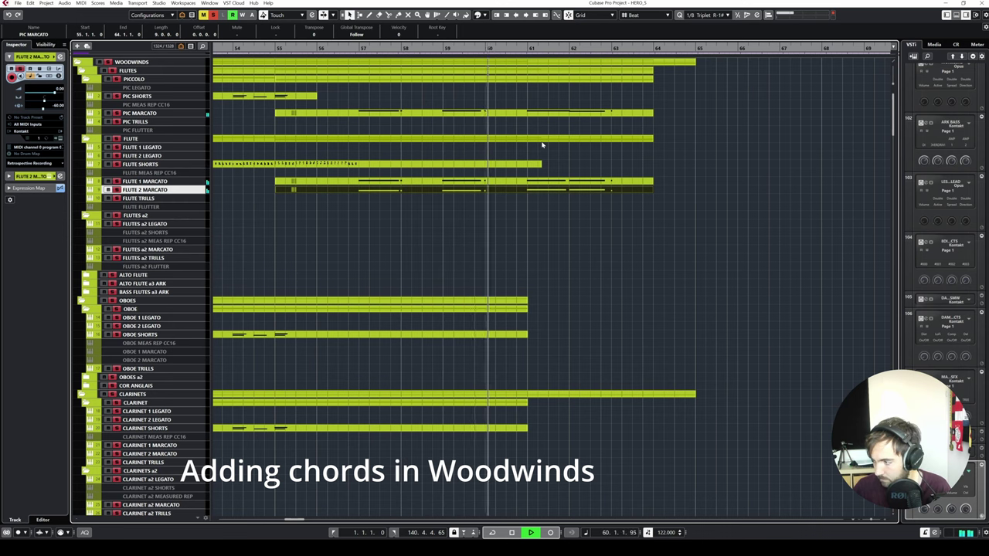
{"action": "key", "text": "space"}
- Try copying the flute chords to CLARINET 1 and 2 MARCATO in a lower register and the piccolo line to OBOE 1 MARCATO
{"action": "left_click", "coordinate": [324, 183]}
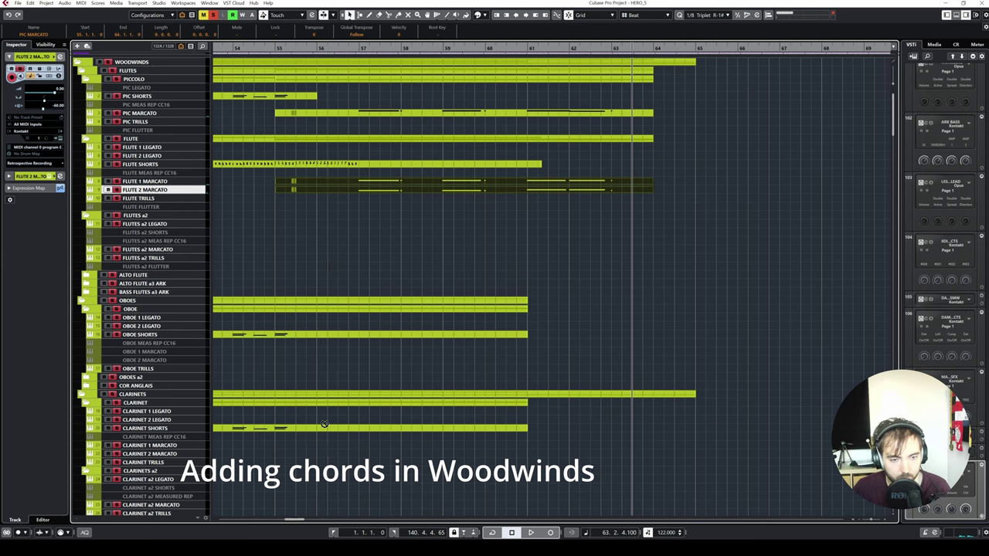
{"action": "key", "text": "ctrl+e"}
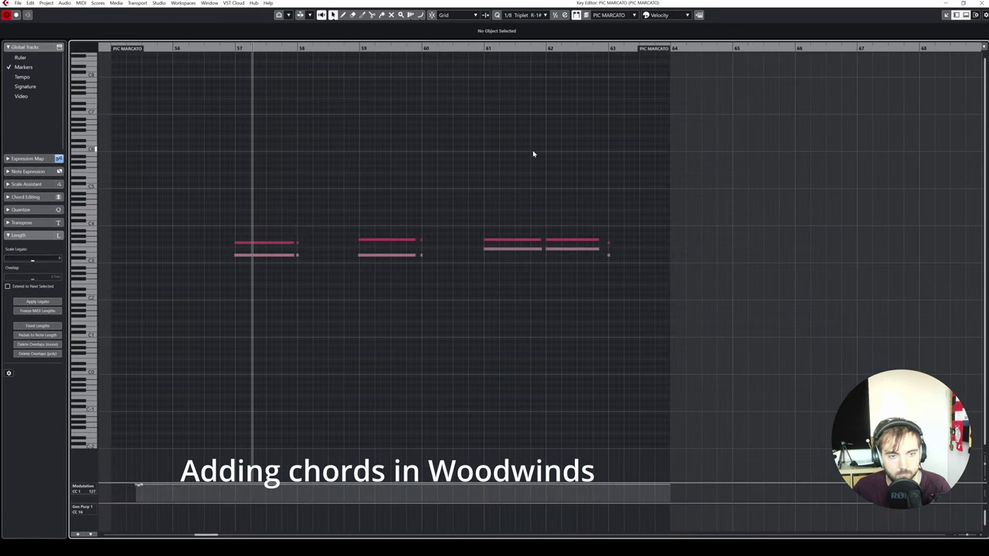
{"action": "key", "text": "ctrl+e"}
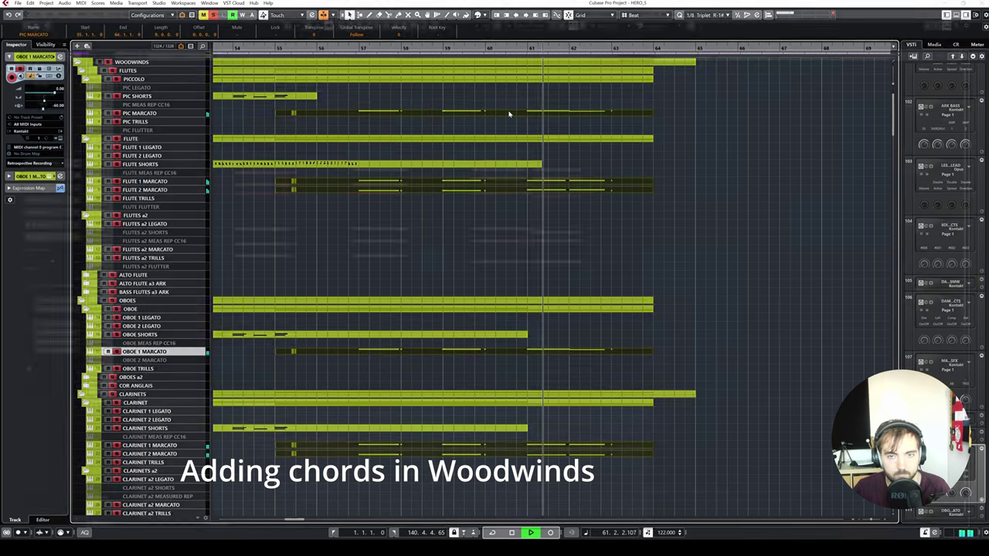
- Open all the woodwind marcato parts together and select their complete bar 57 chord
{"action": "key", "text": "ctrl+e"}
{"action": "left_click_drag", "start_coordinate": [257, 141], "coordinate": [235, 324]}
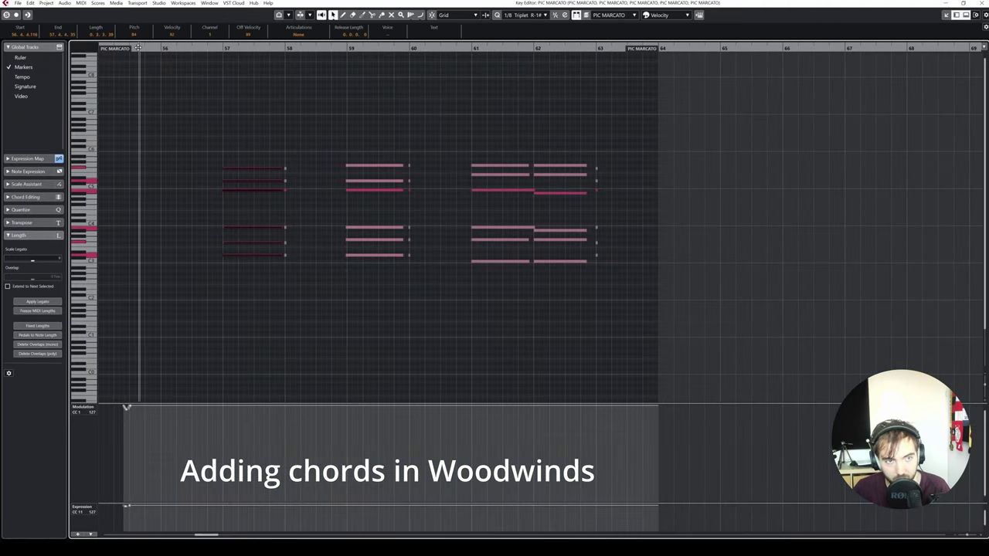
{"action": "key", "text": "Return"}
- Listen to the woodwind chords within the full arrangement up to bar 59 while looking over the brass and percussion parts
{"action": "scroll", "coordinate": [527, 261], "scroll_direction": "down", "scroll_amount": 10}
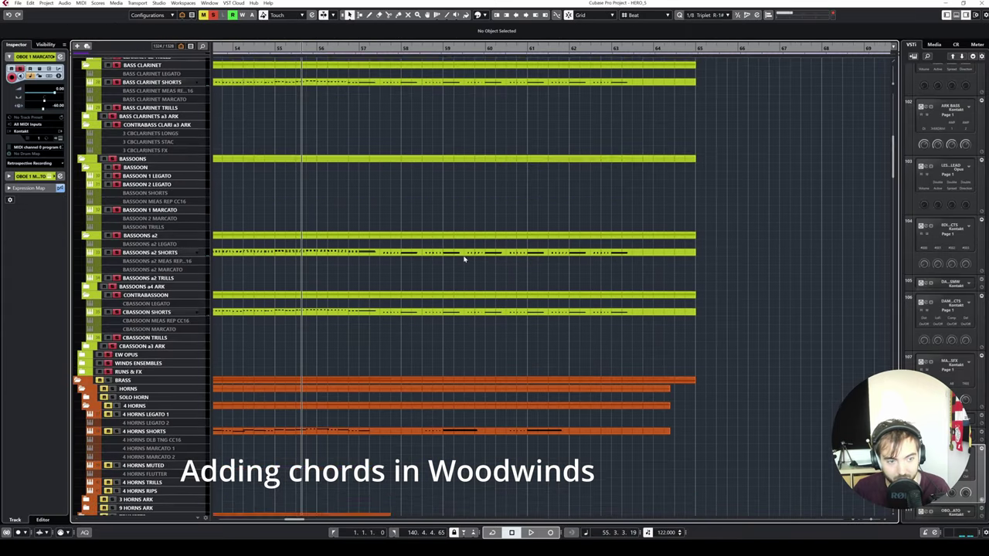
{"action": "scroll", "coordinate": [366, 241], "scroll_direction": "up", "scroll_amount": 10}
{"action": "scroll", "coordinate": [366, 241], "scroll_direction": "up", "scroll_amount": 3}
{"action": "scroll", "coordinate": [314, 216], "scroll_direction": "down", "scroll_amount": 15}
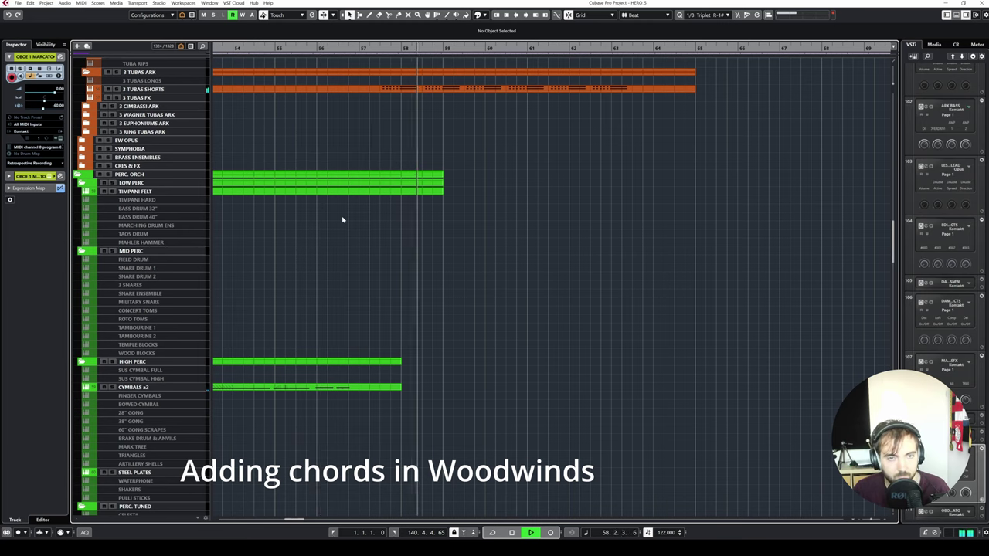
{"action": "key", "text": "space"}
{"action": "scroll", "coordinate": [386, 199], "scroll_direction": "up", "scroll_amount": 15}
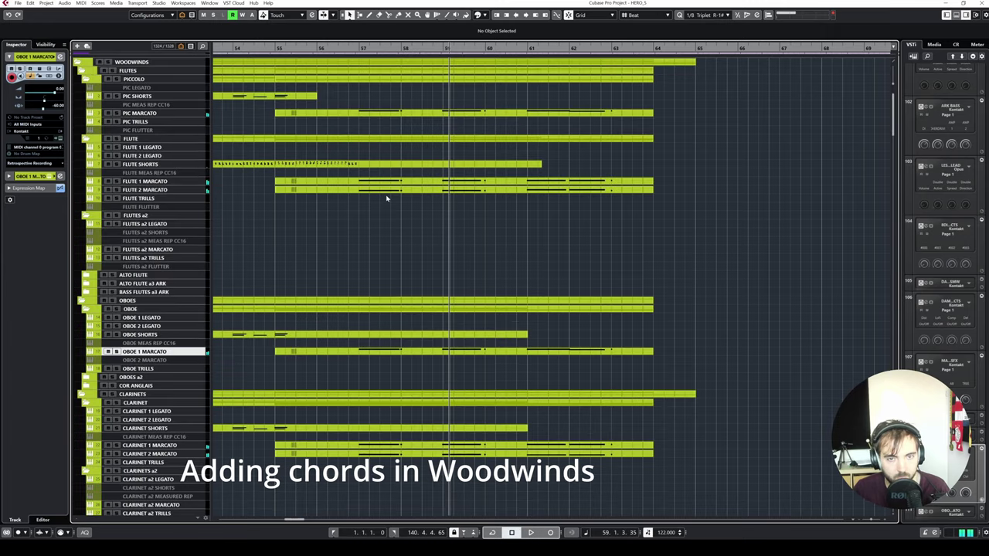
- Remove the chord parts from the piccolo, flute, oboe and clarinet marcato tracks
{"action": "left_click_drag", "start_coordinate": [514, 200], "coordinate": [433, 180]}
{"action": "left_click", "coordinate": [441, 352], "text": "shift"}
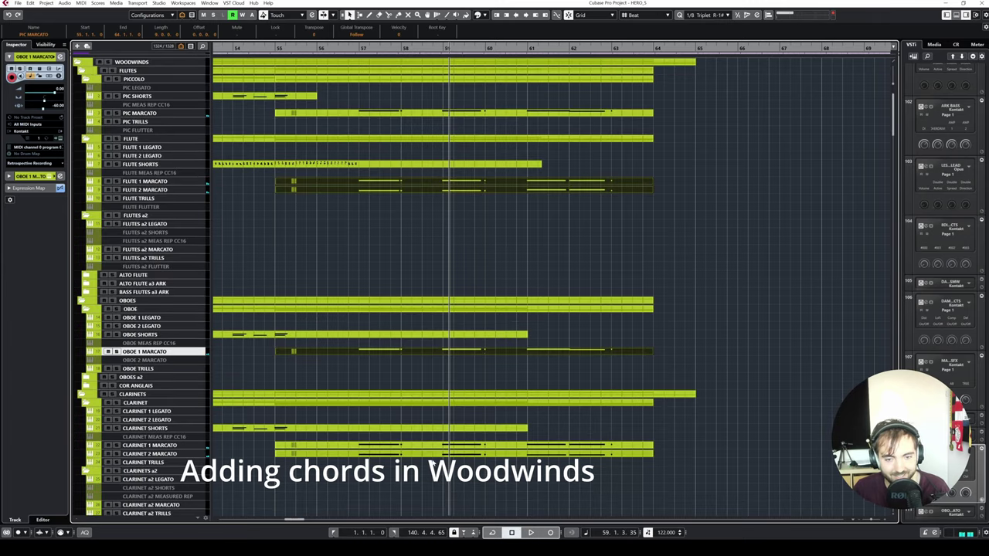
{"action": "left_click", "coordinate": [434, 443], "text": "shift"}
{"action": "key", "text": "ctrl+z"}
{"action": "key", "text": "ctrl+z"}
{"action": "key", "text": "ctrl+z"}
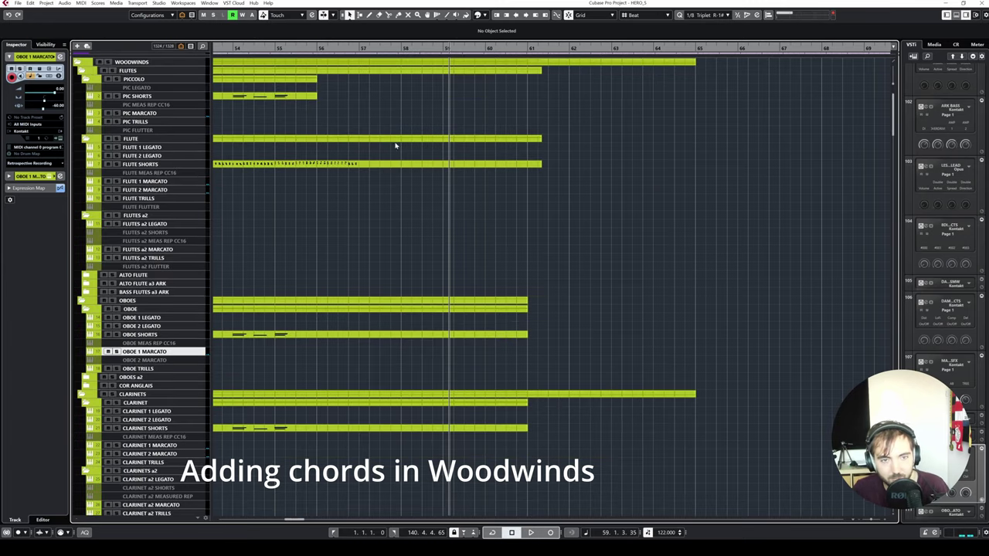
- Ramp the WOMEN MAIN volume automation up into bar 57 while playing the soloed choir
{"action": "left_click", "coordinate": [318, 55]}
{"action": "left_click", "coordinate": [157, 166]}
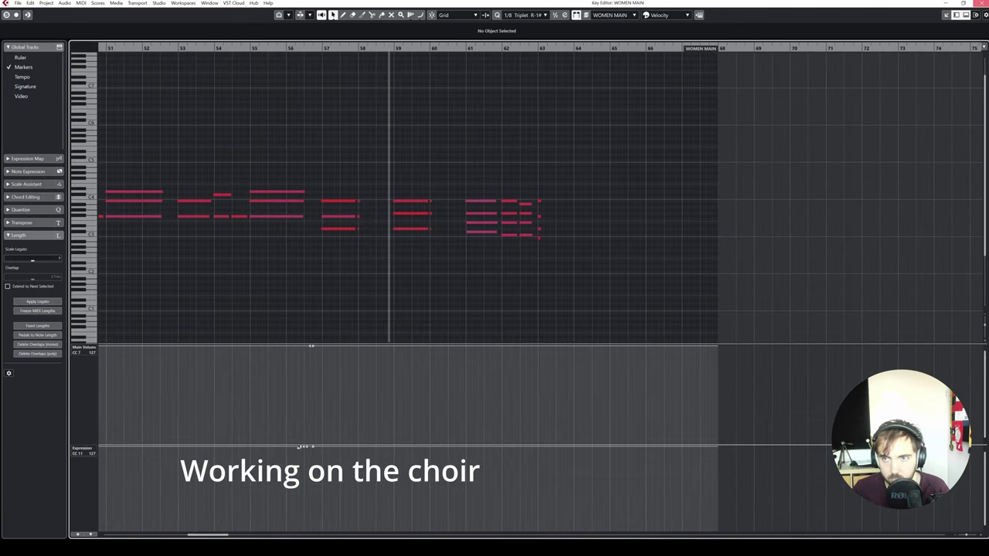
{"action": "key", "text": "Return"}
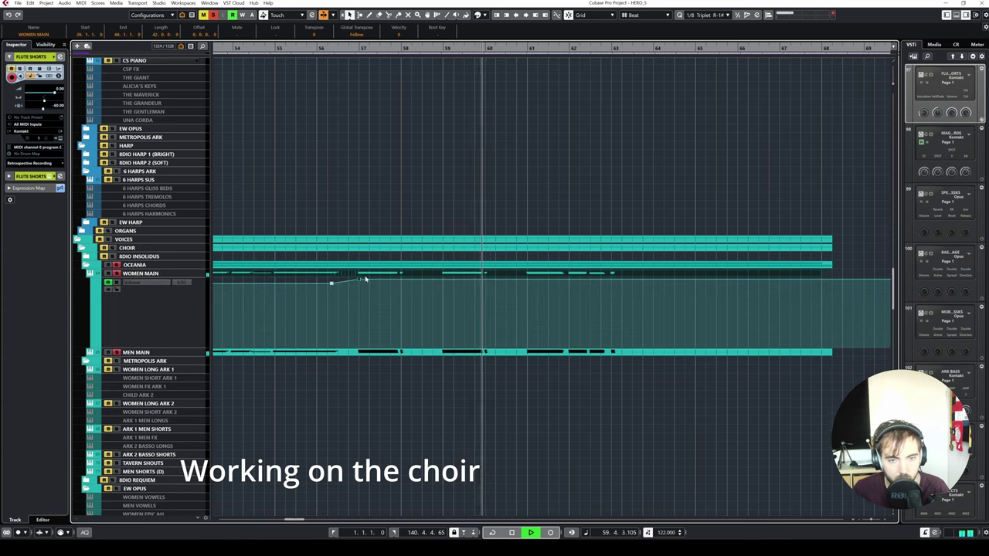
{"action": "key", "text": "Return"}
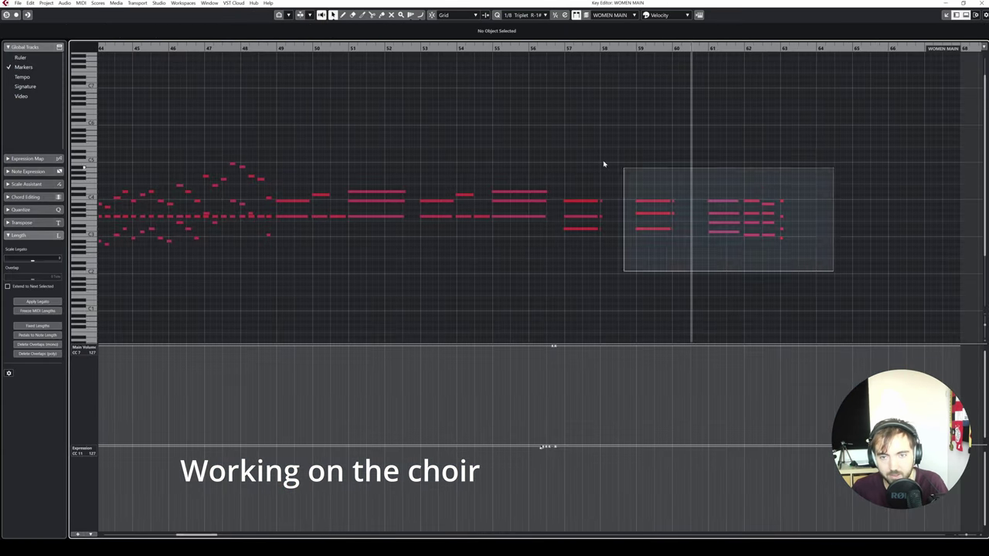
- Transpose the WOMEN MAIN chords from bar 57 to bar 63 up an octave and play the choir back
{"action": "left_click_drag", "start_coordinate": [603, 164], "coordinate": [587, 159]}
{"action": "key", "text": "shift+Up"}
{"action": "key", "text": "Return"}
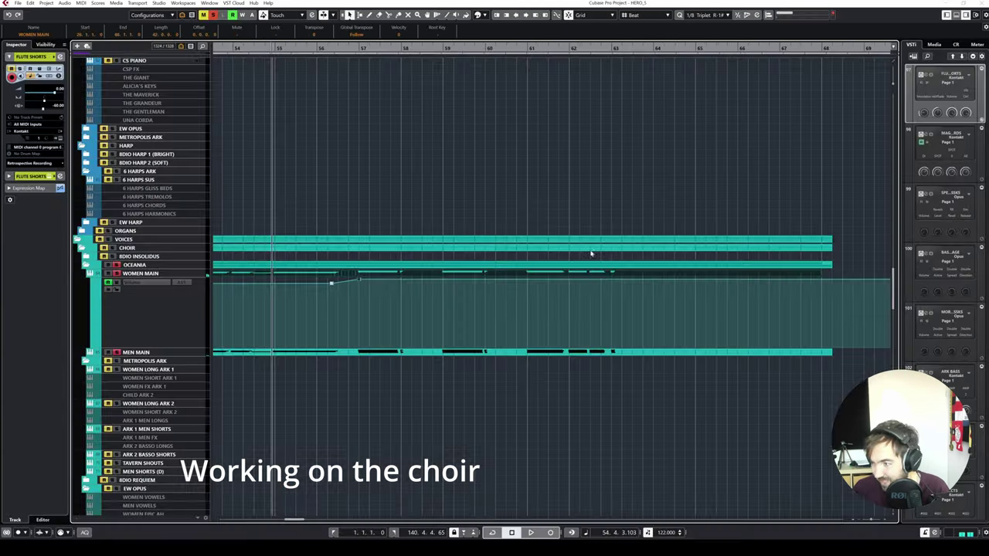
{"action": "key", "text": "space"}
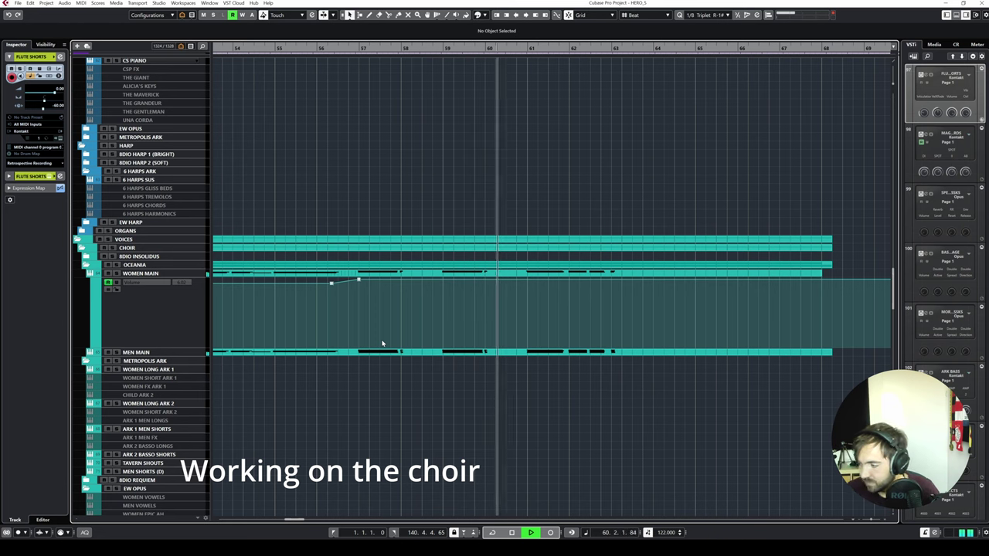
- Add a short low note at bar 57 in the MA GUITAR CHORDS part and return to the project
{"action": "scroll", "coordinate": [350, 316], "scroll_direction": "down", "scroll_amount": 10}
{"action": "key", "text": "space"}
{"action": "scroll", "coordinate": [351, 316], "scroll_direction": "down", "scroll_amount": 15}
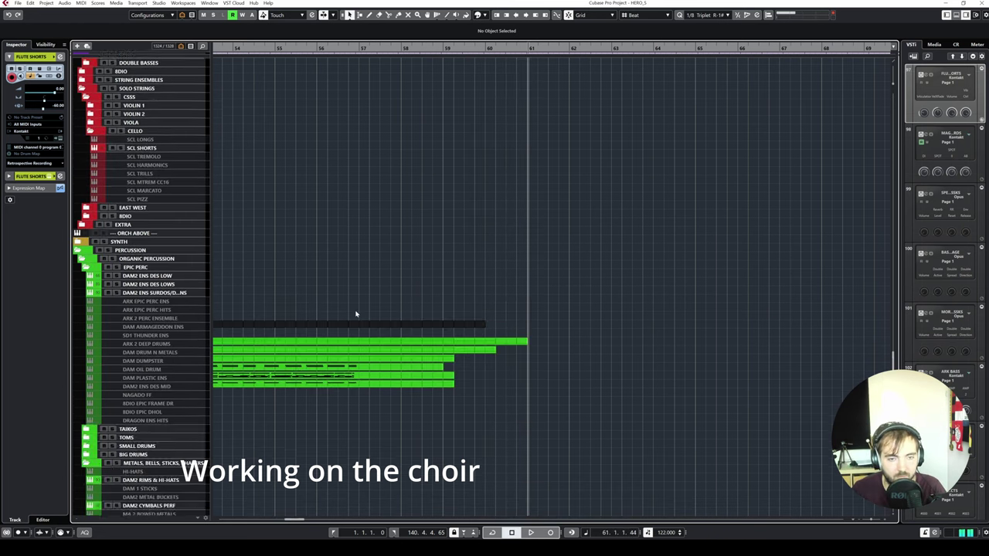
{"action": "double_click", "coordinate": [393, 296]}
{"action": "right_click", "coordinate": [616, 278]}
{"action": "left_click", "coordinate": [627, 278]}
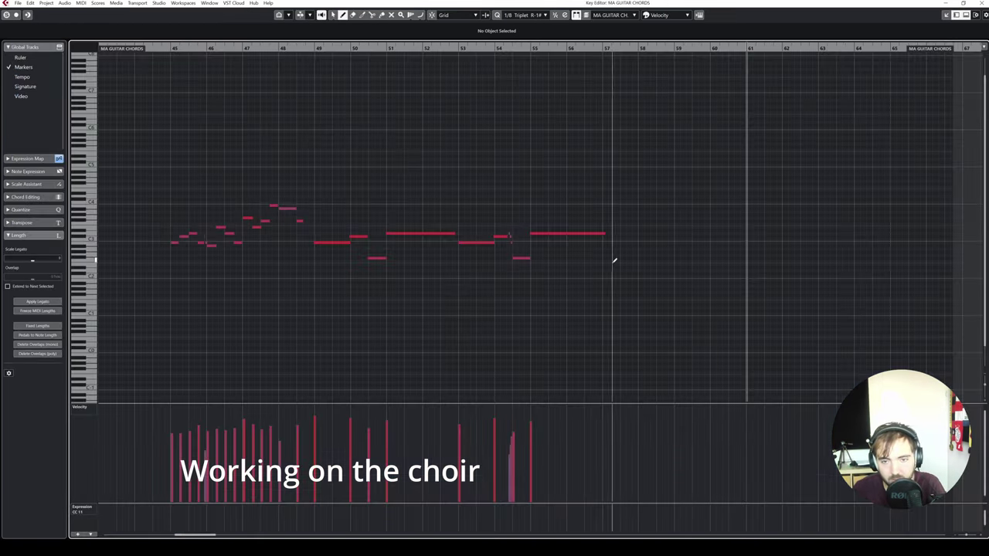
{"action": "right_click", "coordinate": [606, 260]}
{"action": "left_click", "coordinate": [621, 261]}
{"action": "left_click", "coordinate": [610, 335]}
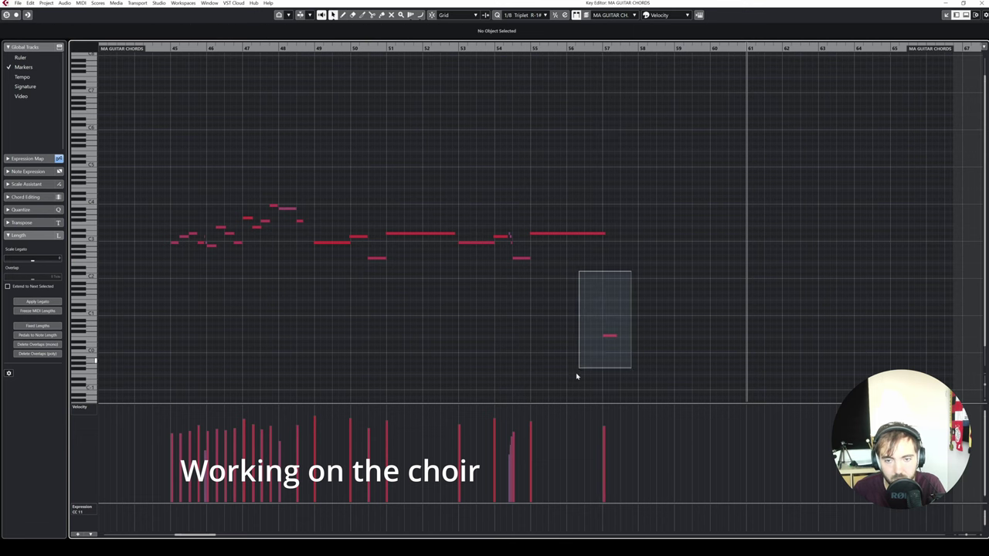
{"action": "left_click", "coordinate": [298, 34]}
{"action": "key", "text": "Escape"}
{"action": "key", "text": "Escape"}
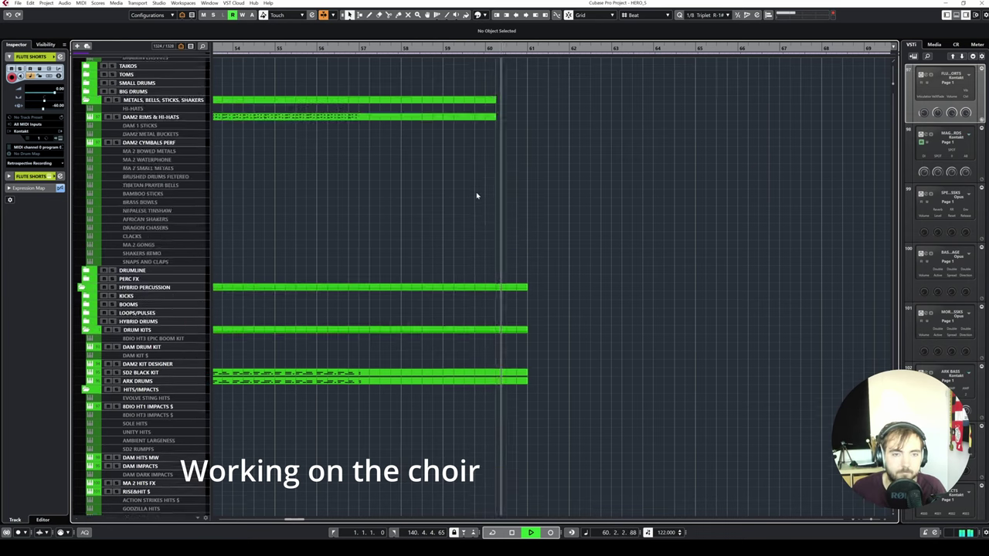
- Record on the CHIMES track from bar 55 and open the expression map section of the TIMPANI FELT track
{"action": "left_click", "coordinate": [154, 378]}
{"action": "left_click", "coordinate": [305, 48]}
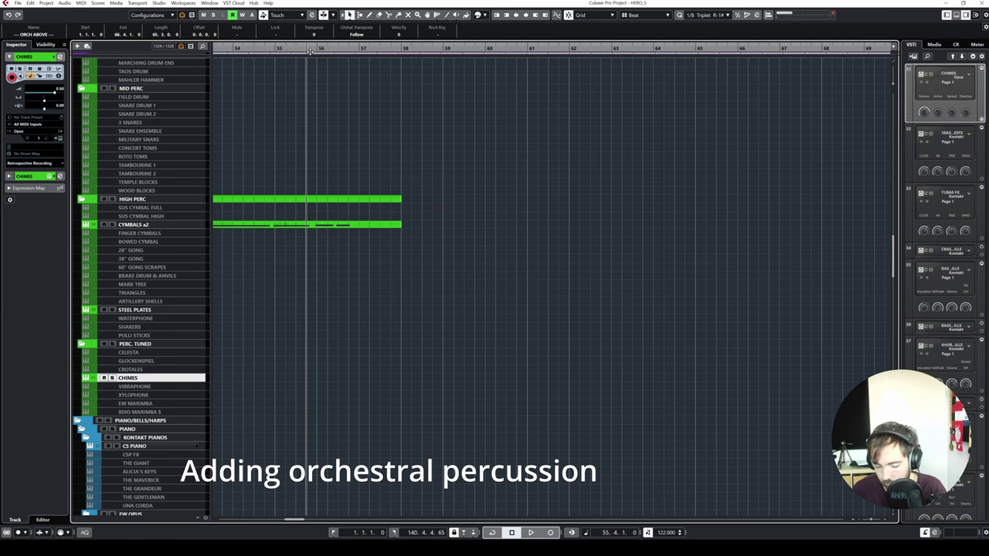
{"action": "key", "text": "KP_Multiply"}
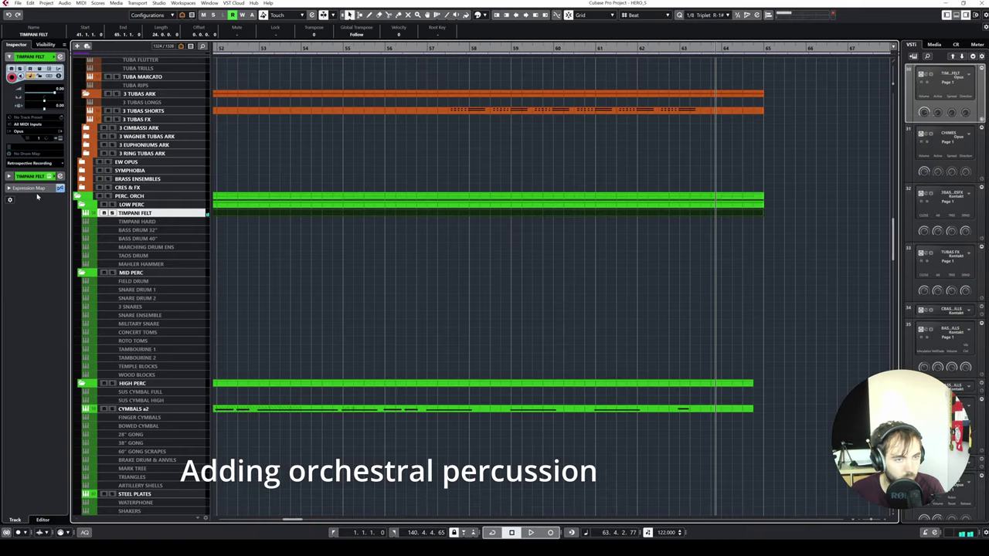
{"action": "left_click", "coordinate": [33, 189]}
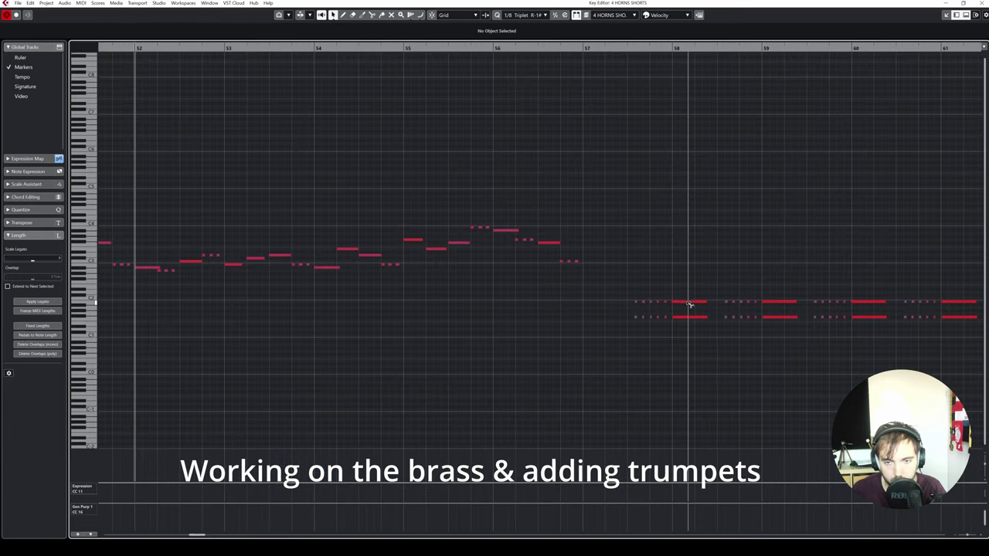
- Copy the long note from bar 58 to bar 57 in the 4 HORNS SHORTS part, raising it to B2
{"action": "left_click_drag", "start_coordinate": [688, 302], "coordinate": [602, 269]}
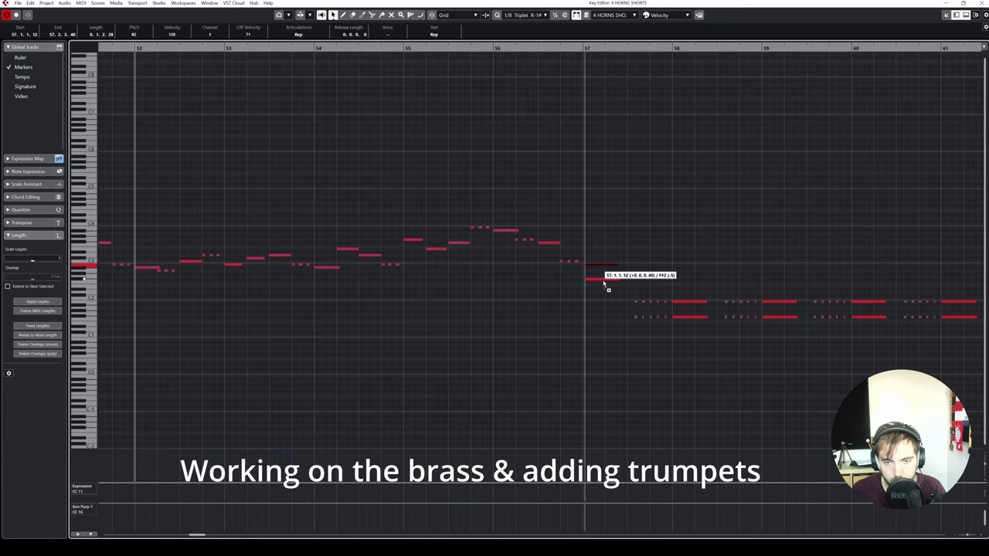
{"action": "left_click", "coordinate": [537, 135]}
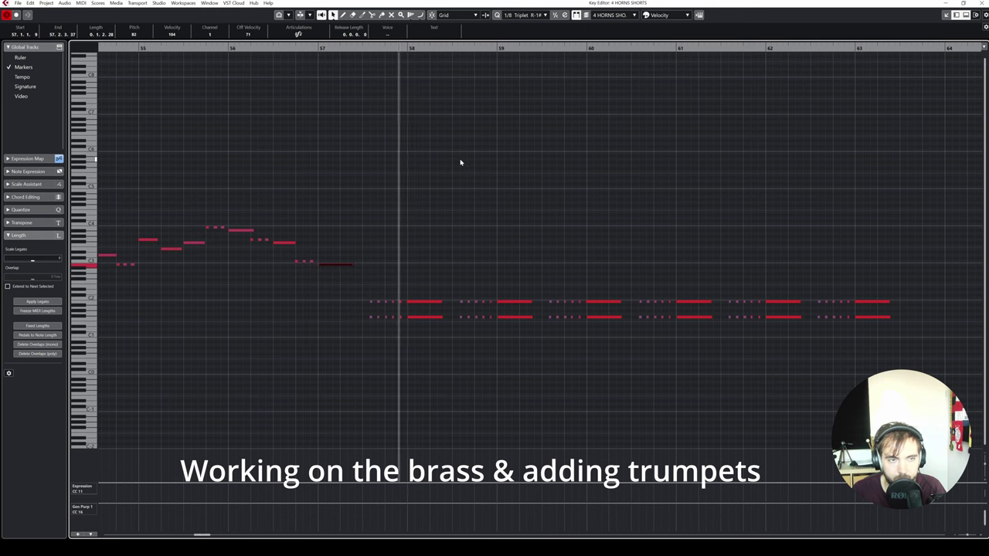
{"action": "key", "text": "Escape"}
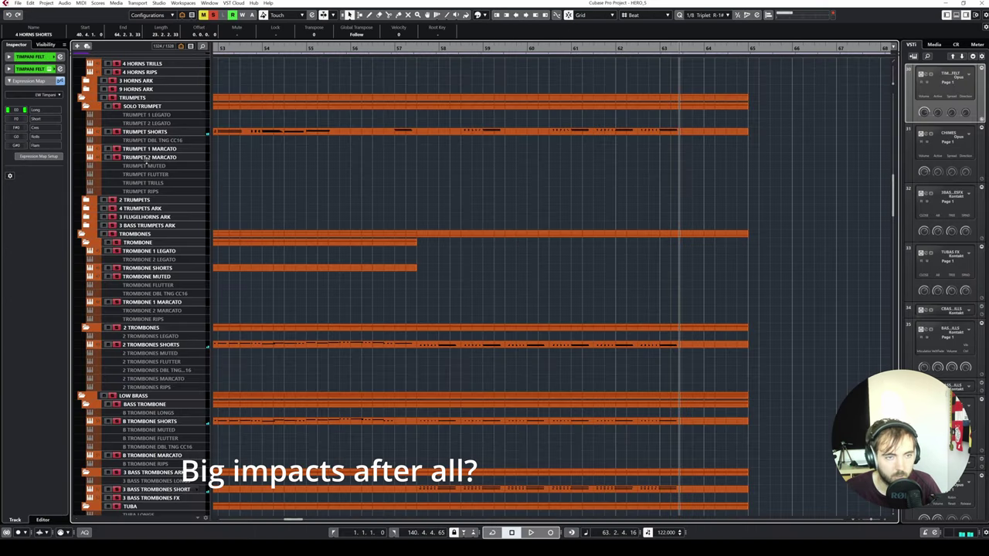
- Select the 2 trombones, bass trombone, 3 bass trombones, tuba and 3 tubas shorts parts together
{"action": "scroll", "coordinate": [121, 148], "scroll_direction": "up", "scroll_amount": 5}
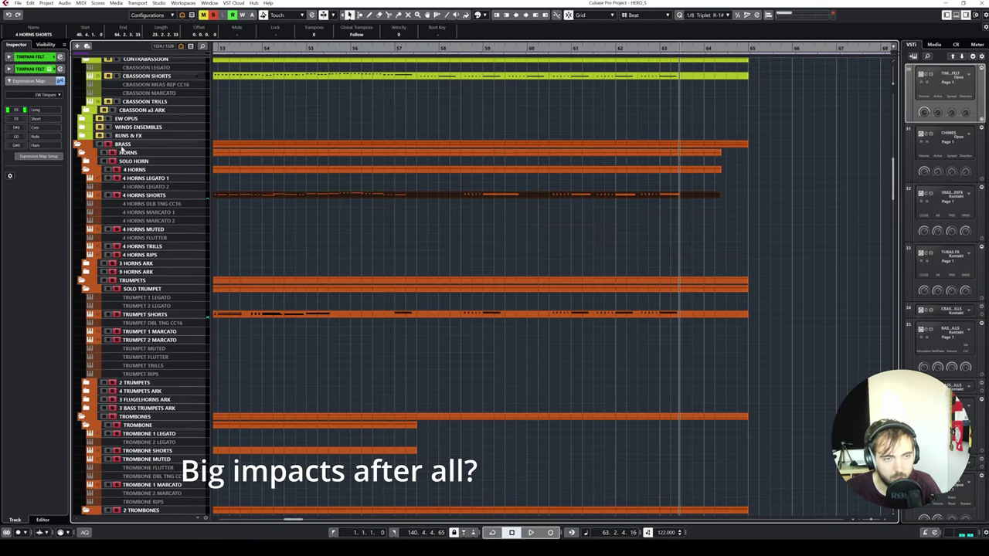
{"action": "scroll", "coordinate": [386, 167], "scroll_direction": "down", "scroll_amount": 3}
{"action": "scroll", "coordinate": [423, 234], "scroll_direction": "down", "scroll_amount": 6}
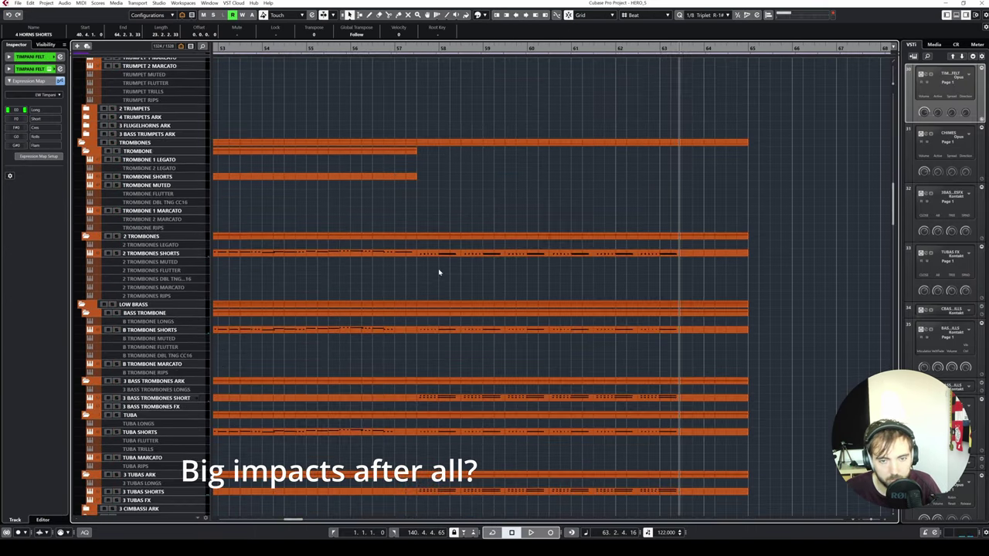
{"action": "left_click", "coordinate": [433, 255]}
{"action": "left_click", "coordinate": [451, 330], "text": "shift"}
{"action": "left_click", "coordinate": [464, 397], "text": "shift"}
{"action": "left_click", "coordinate": [465, 432], "text": "shift"}
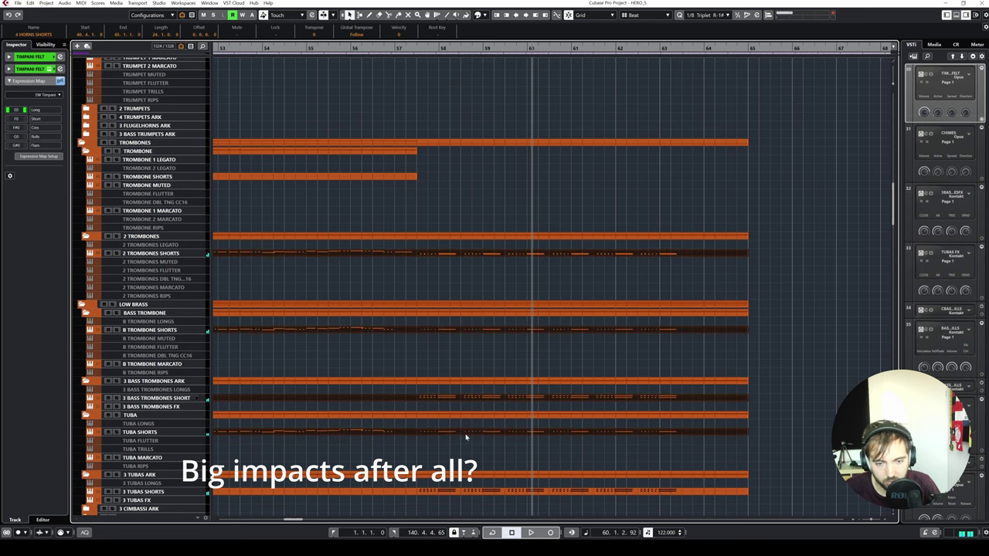
{"action": "left_click", "coordinate": [466, 491], "text": "shift"}
{"action": "scroll", "coordinate": [467, 334], "scroll_direction": "up", "scroll_amount": 12}
{"action": "left_click", "coordinate": [462, 263], "text": "shift"}
{"action": "scroll", "coordinate": [479, 263], "scroll_direction": "down", "scroll_amount": 20}
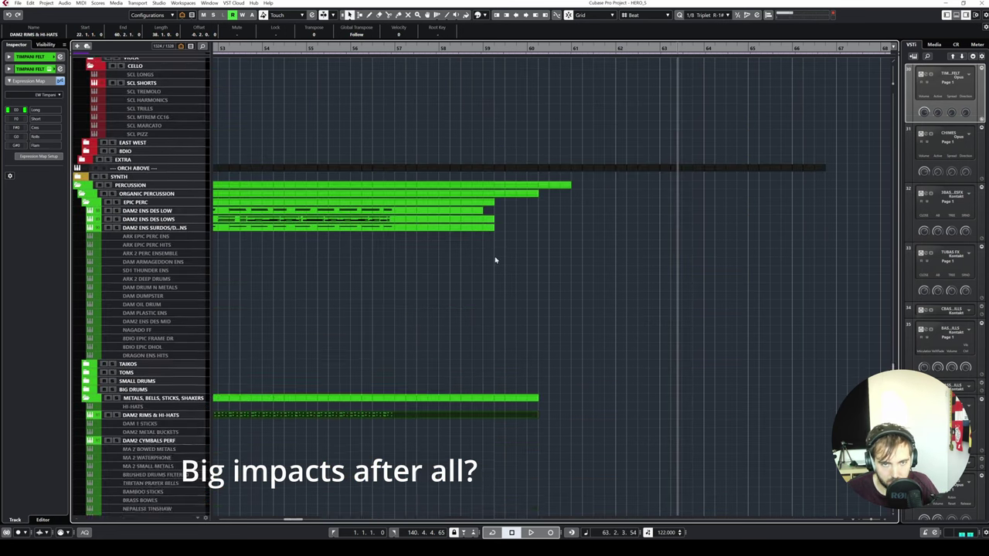
- Extend the SD2 BLACK KIT and ARK DRUMS parts to bar 65 and continue the drum pattern from bar 57 to bar 60
{"action": "scroll", "coordinate": [512, 250], "scroll_direction": "up", "scroll_amount": 4}
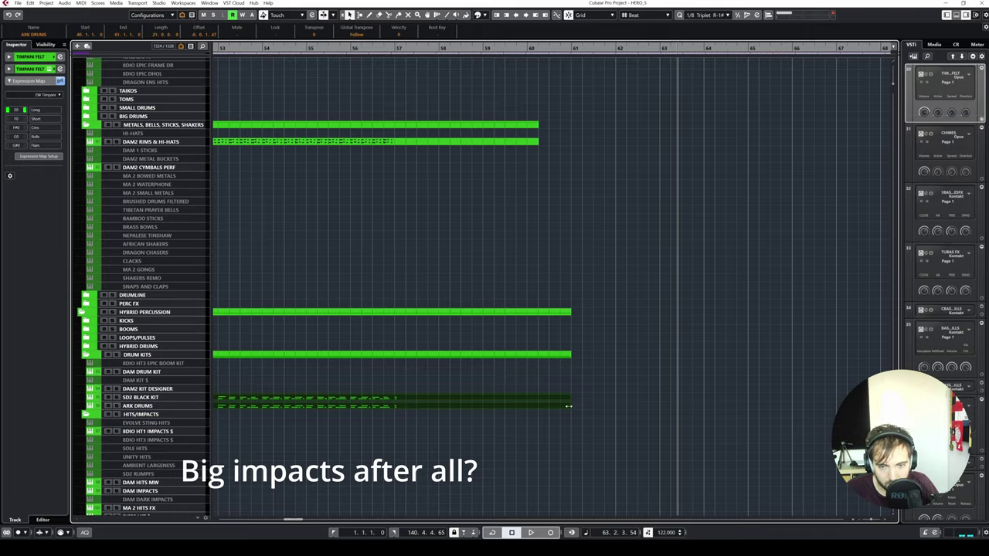
{"action": "double_click", "coordinate": [566, 404]}
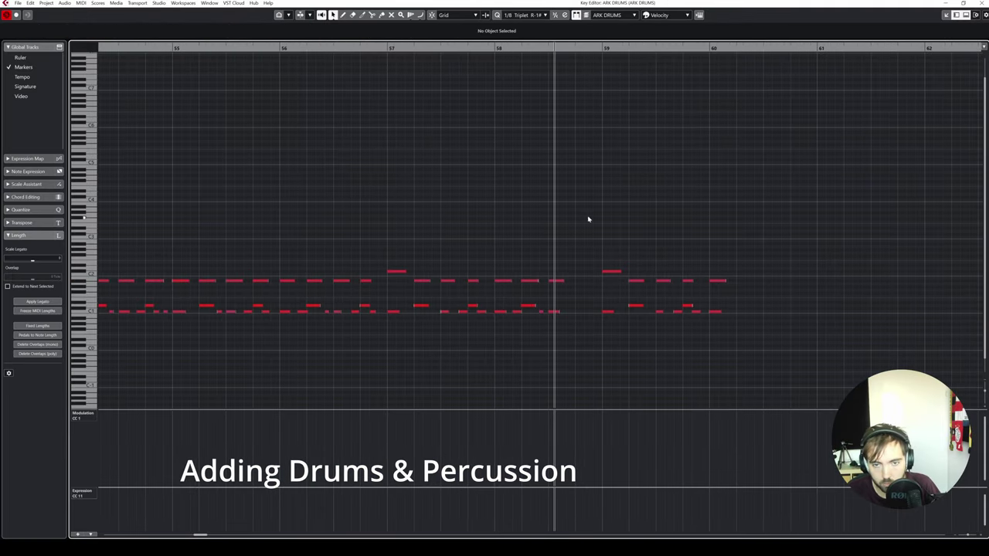
{"action": "key", "text": "Escape"}
- Record a drum fill in the second half of bar 58 on the ARK DRUMS track and play it back
{"action": "left_click", "coordinate": [230, 403]}
{"action": "key", "text": "KP_Multiply"}
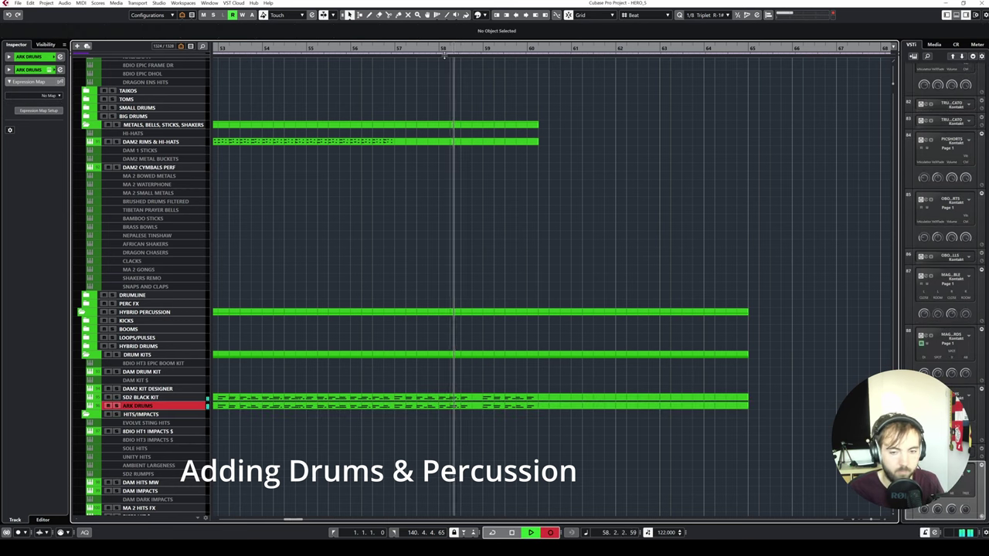
{"action": "key", "text": "space"}
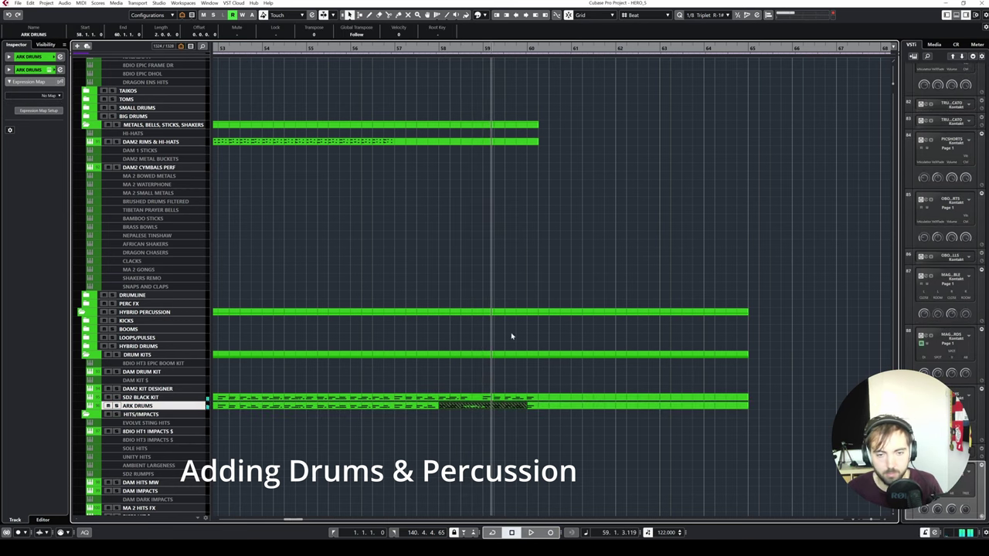
{"action": "double_click", "coordinate": [488, 407]}
{"action": "key", "text": "space"}
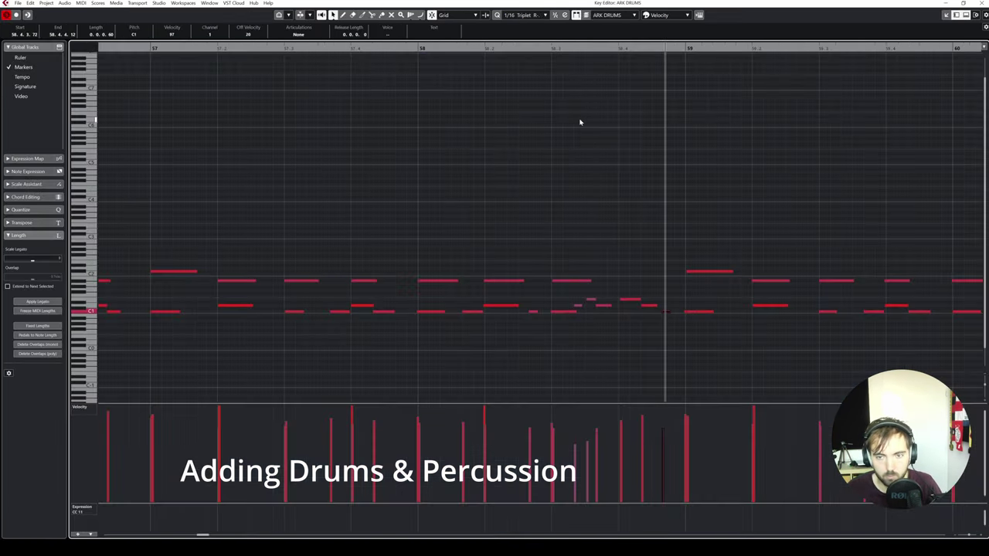
{"action": "key", "text": "Escape"}
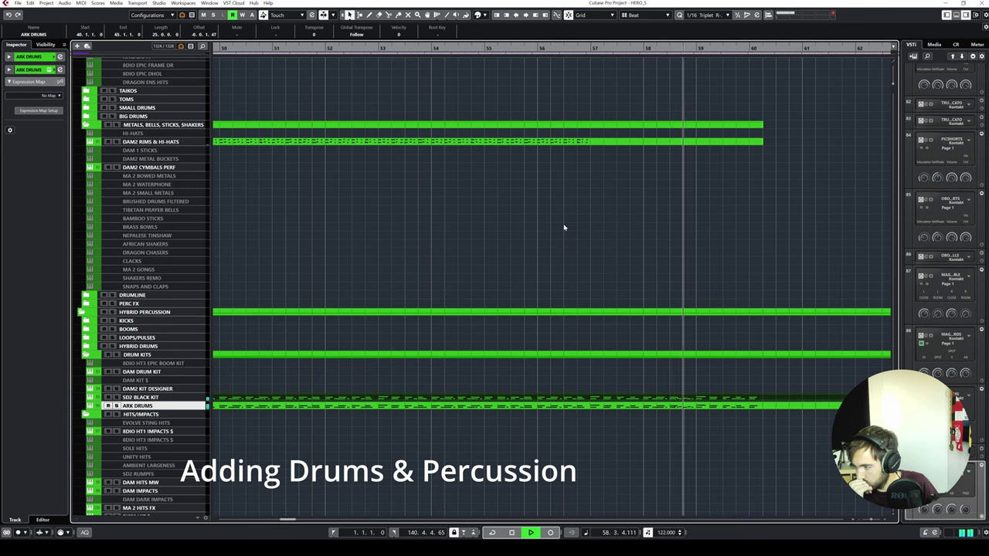
{"action": "key", "text": "f"}
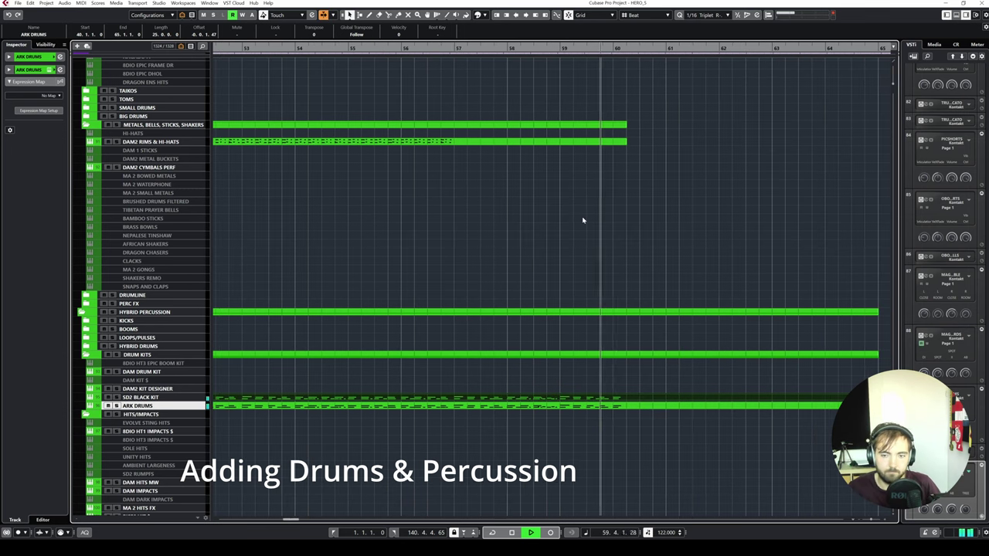
{"action": "key", "text": "space"}
- Look over the string and woodwind parts around bars 57 to 65, including the CELLI SHORTS and BASSES SHORTS rhythms
{"action": "left_click", "coordinate": [541, 213]}
{"action": "scroll", "coordinate": [519, 173], "scroll_direction": "down", "scroll_amount": 10}
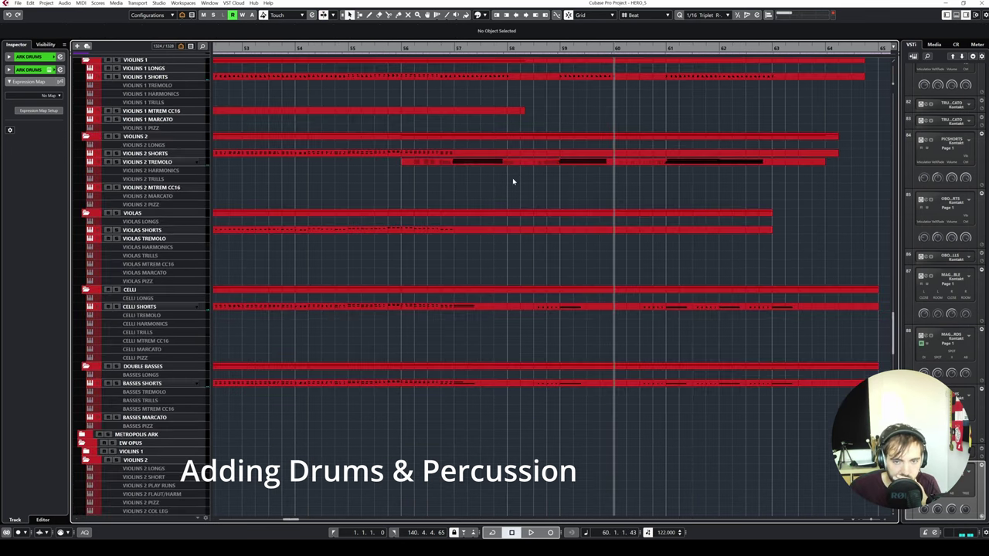
{"action": "left_click", "coordinate": [519, 308]}
{"action": "left_click", "coordinate": [518, 384], "text": "shift"}
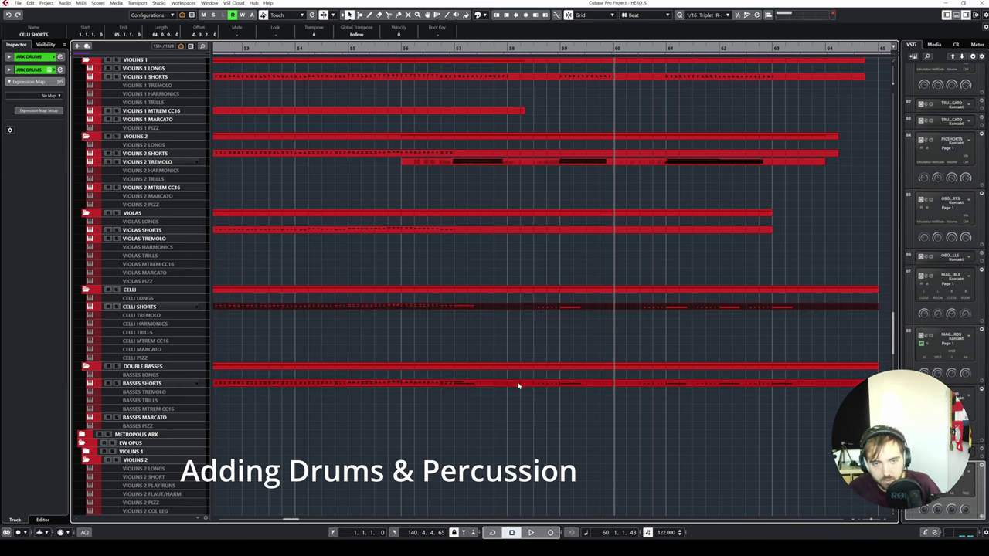
{"action": "scroll", "coordinate": [524, 324], "scroll_direction": "up", "scroll_amount": 3}
{"action": "scroll", "coordinate": [527, 266], "scroll_direction": "up", "scroll_amount": 20}
{"action": "key", "text": "g"}
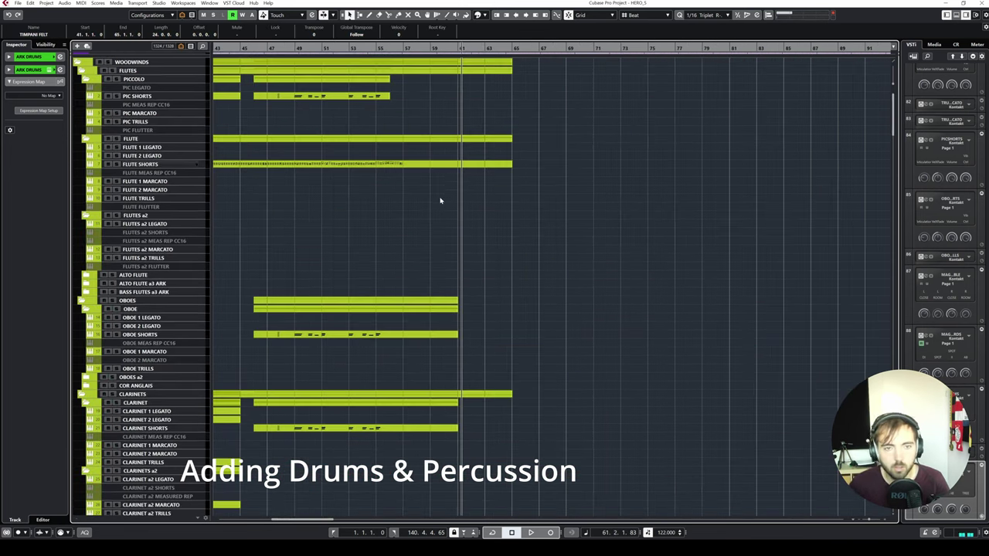
{"action": "scroll", "coordinate": [440, 201], "scroll_direction": "down", "scroll_amount": 10}
{"action": "scroll", "coordinate": [448, 194], "scroll_direction": "up", "scroll_amount": 8}
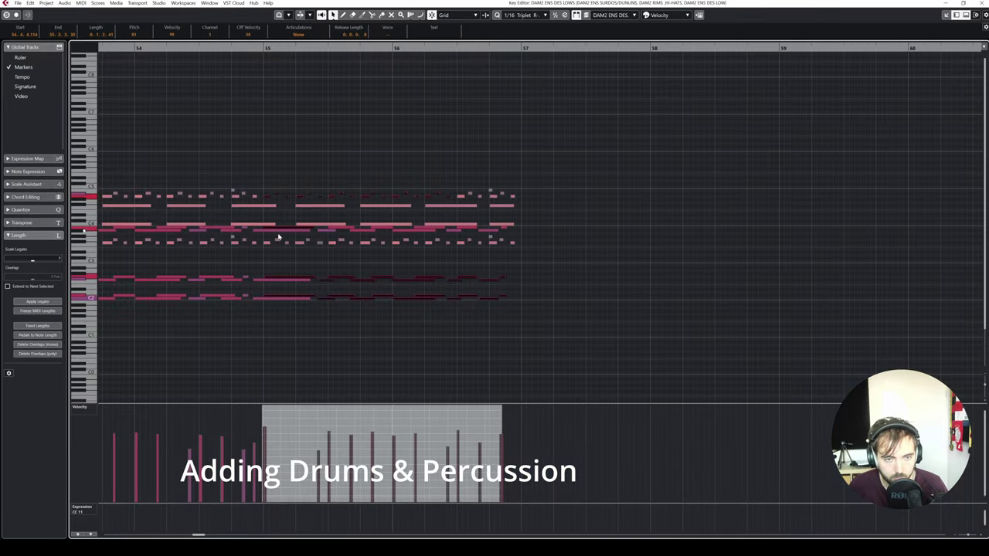
- Copy the DAM2 ensemble and rims percussion pattern from bars 55 and 56 to bars 57 and 58 and play it back
{"action": "left_click", "coordinate": [283, 240]}
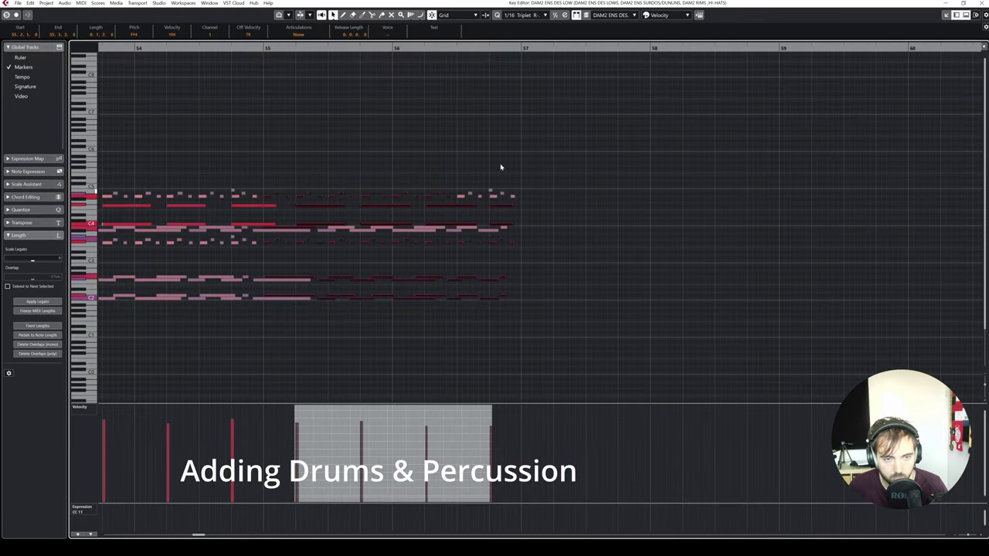
{"action": "left_click", "coordinate": [543, 85]}
{"action": "key", "text": "space"}
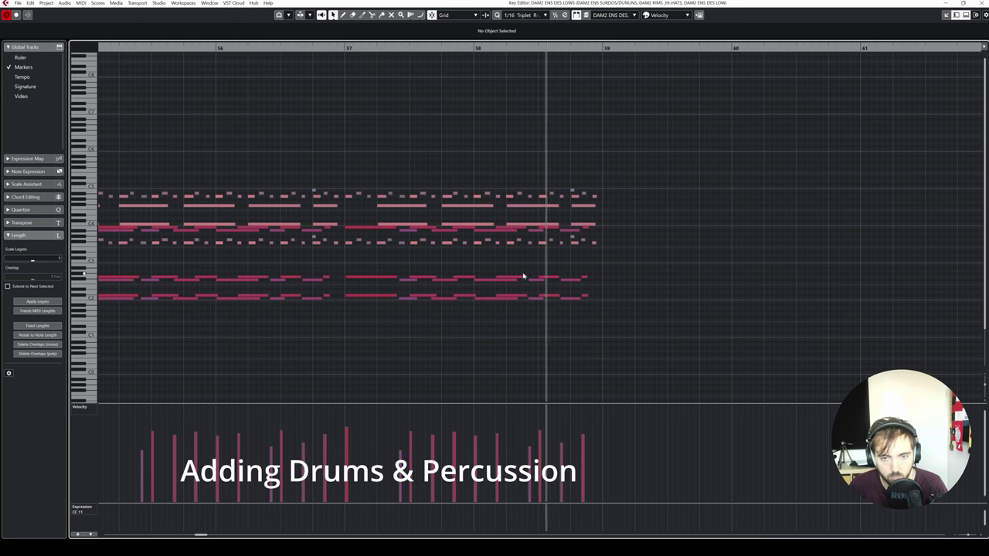
{"action": "left_click_drag", "start_coordinate": [527, 270], "coordinate": [593, 304]}
{"action": "key", "text": "Escape"}
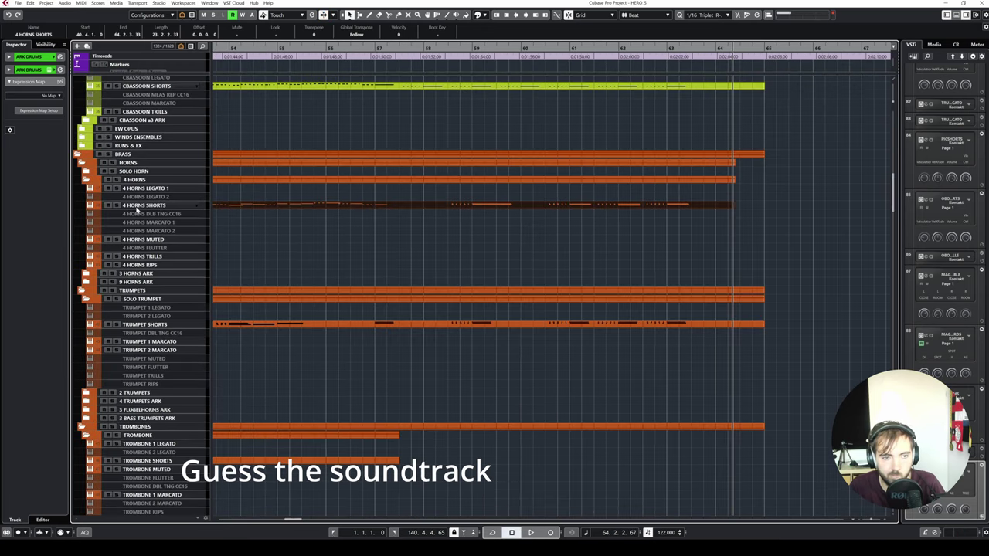
- Copy the repeated chords of bars 57 to 63 from VIOLINS 2 MTREM CC16 into OBOE SHORTS and extend the oboe part past bar 63
{"action": "left_click", "coordinate": [139, 205]}
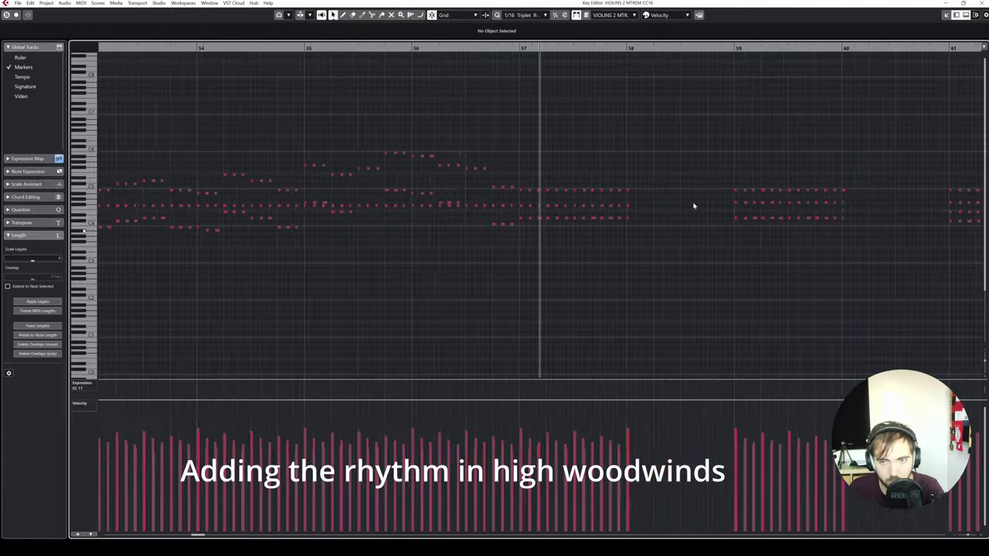
{"action": "left_click_drag", "start_coordinate": [791, 263], "coordinate": [264, 164]}
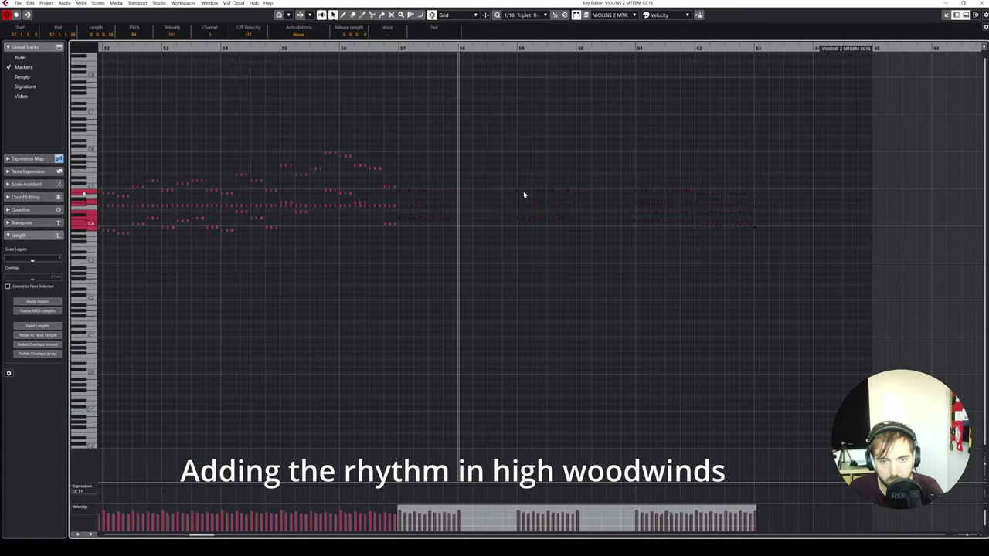
{"action": "key", "text": "space"}
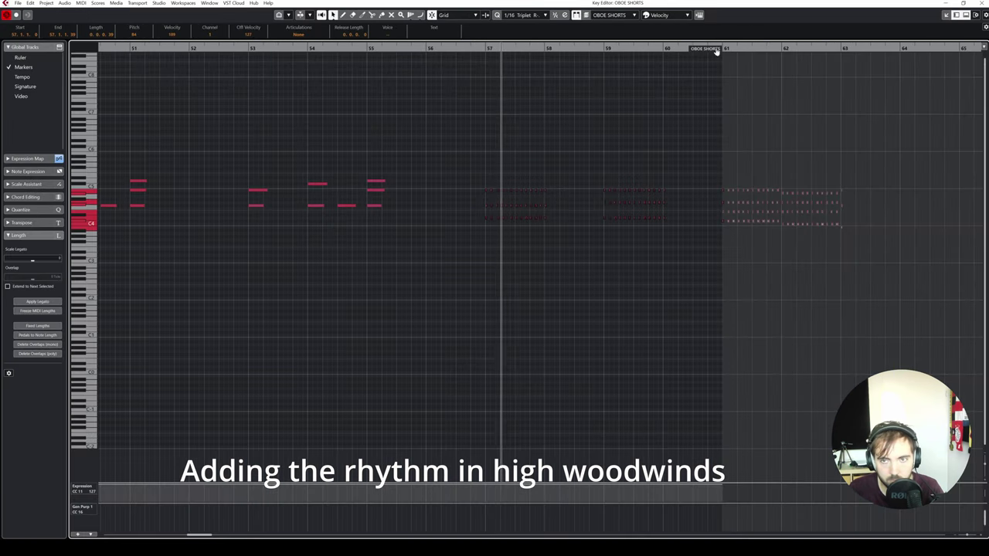
{"action": "left_click_drag", "start_coordinate": [716, 51], "coordinate": [841, 49]}
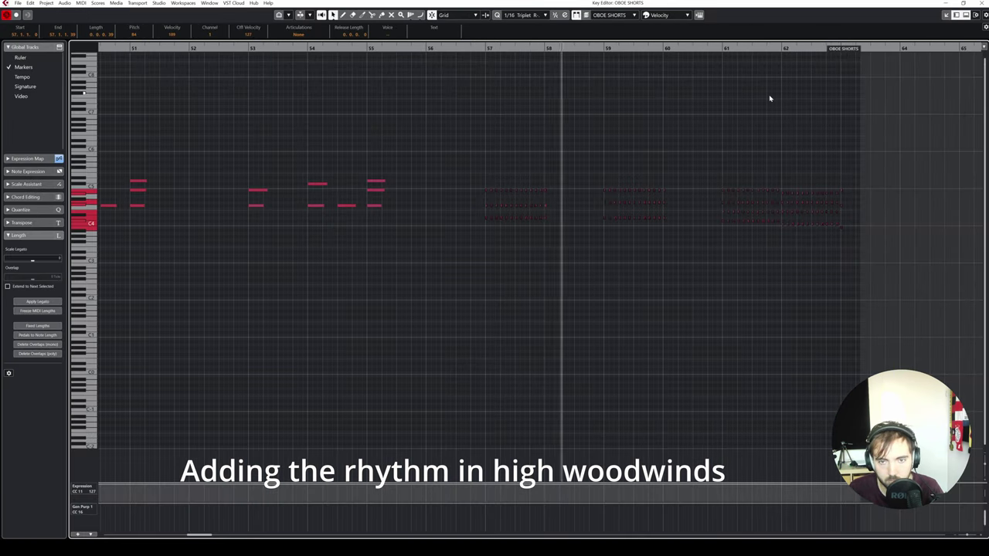
- Revoice the OBOE SHORTS chords in bars 57 to 60 lower and play back the soloed woodwinds
{"action": "left_click", "coordinate": [983, 3]}
{"action": "key", "text": "Return"}
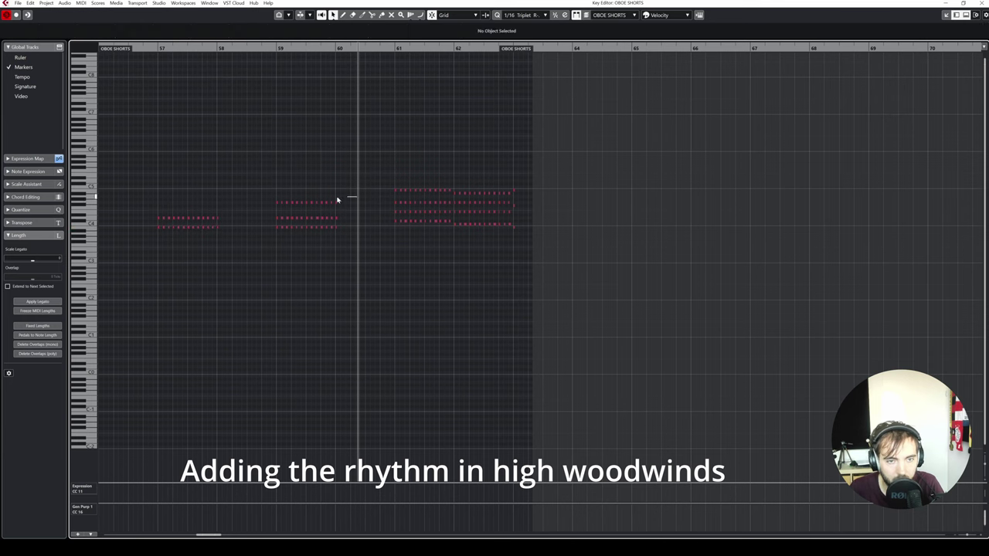
{"action": "left_click", "coordinate": [337, 200]}
{"action": "key", "text": "Return"}
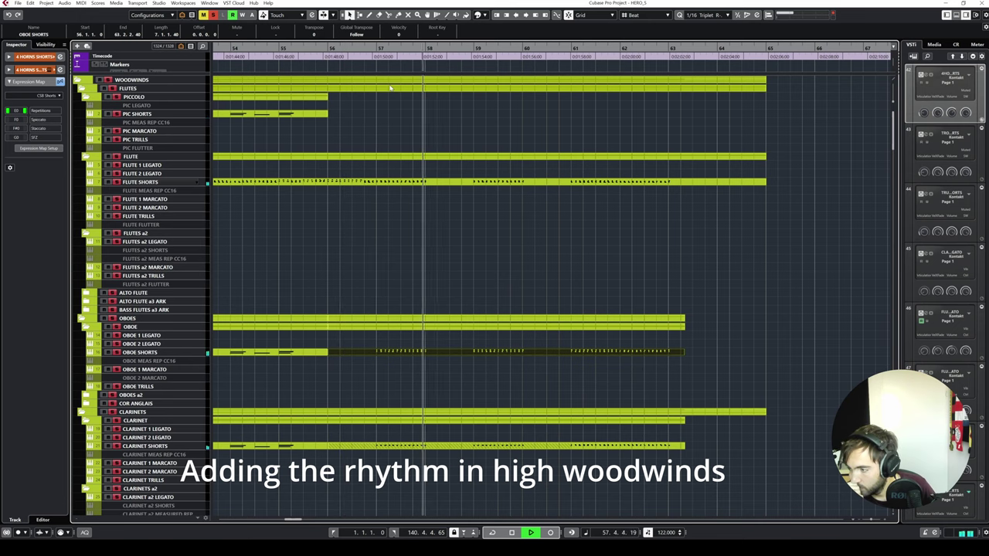
{"action": "scroll", "coordinate": [397, 209], "scroll_direction": "down", "scroll_amount": 10}
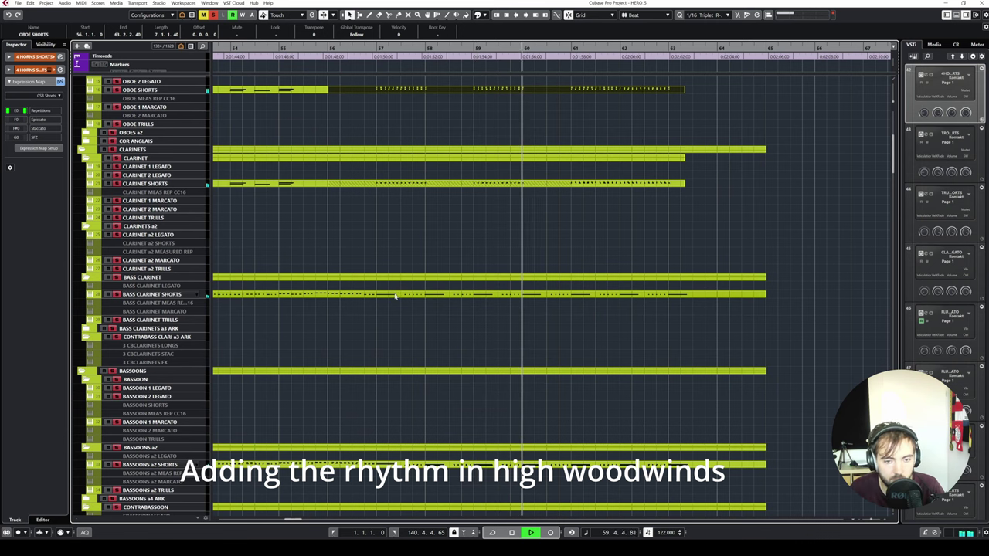
- End the previous phrase in the low brass shorts parts, including TROMBONE SHORTS, by placing a long closing note around bar 57
{"action": "key", "text": "space"}
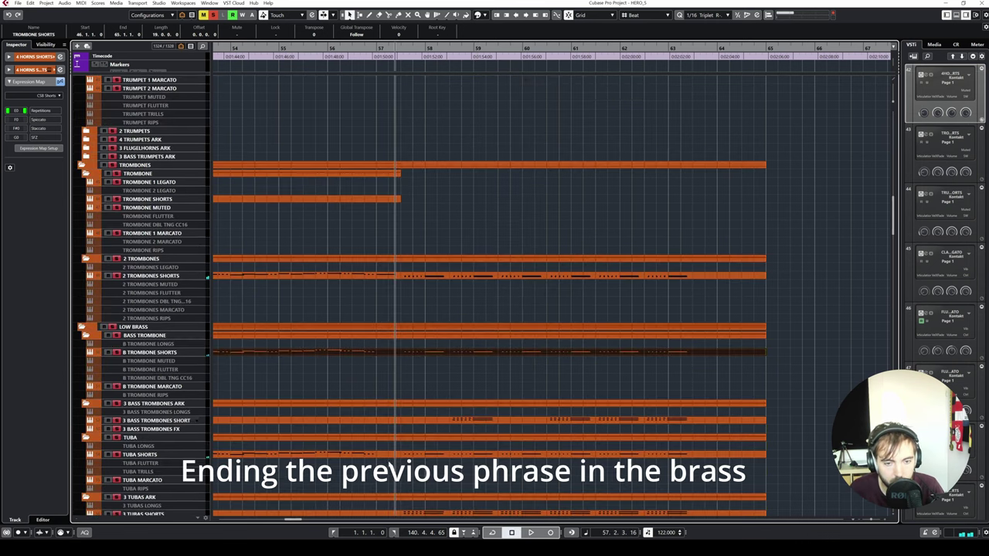
{"action": "scroll", "coordinate": [412, 410], "scroll_direction": "up", "scroll_amount": 5}
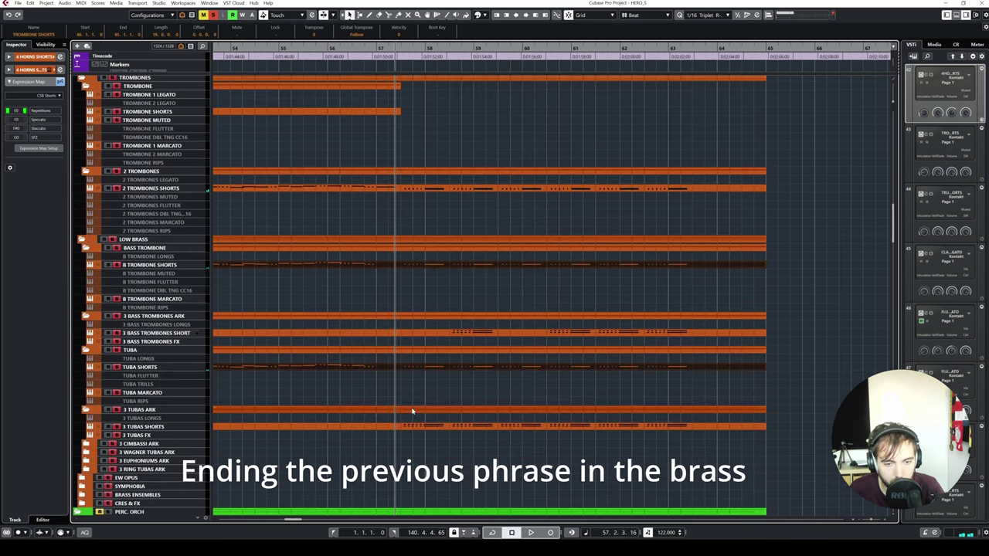
{"action": "double_click", "coordinate": [412, 408]}
{"action": "scroll", "coordinate": [565, 278], "scroll_direction": "right", "scroll_amount": 3}
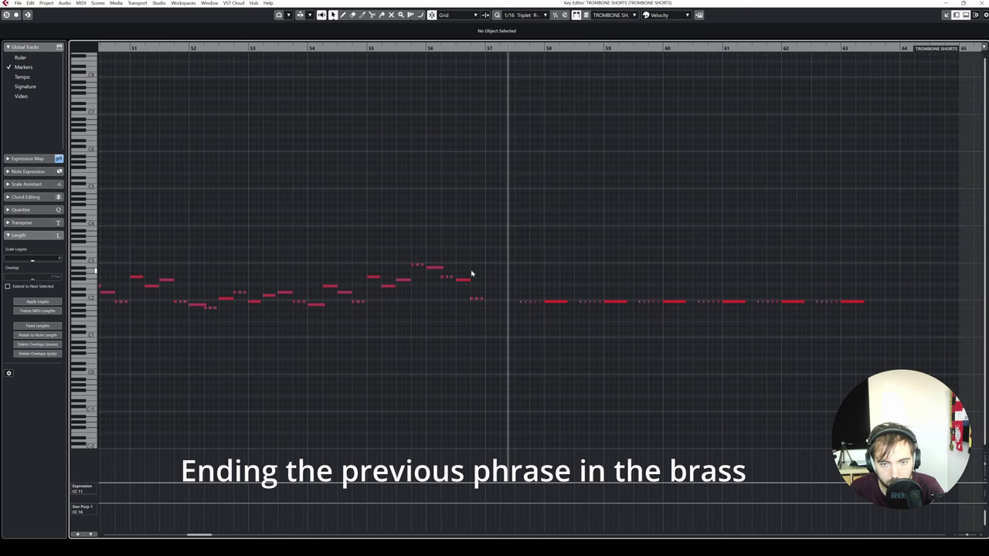
{"action": "left_click_drag", "start_coordinate": [550, 304], "coordinate": [506, 304]}
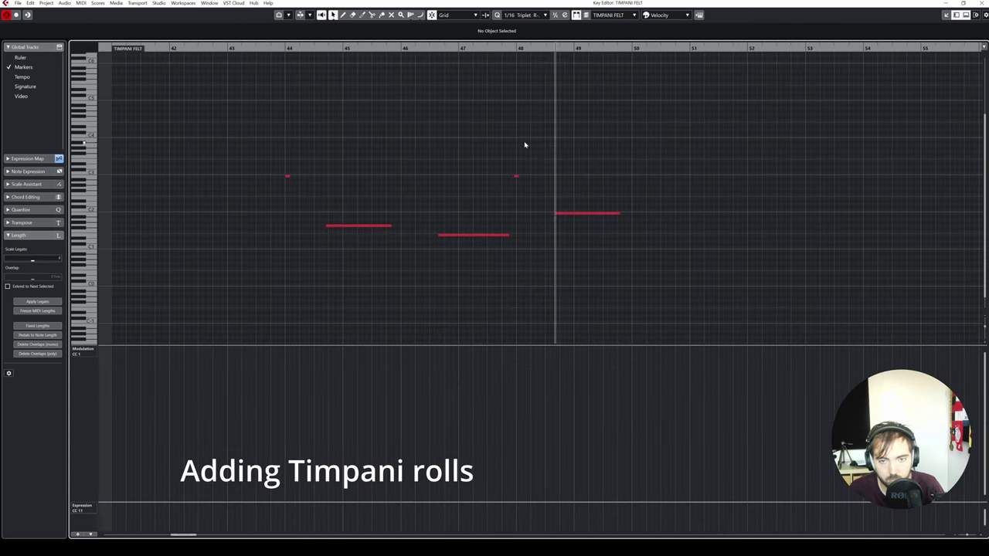
- Copy the TIMPANI FELT roll and its B2 hit into the following phrases, placing a hit at bar 52
{"action": "scroll", "coordinate": [525, 144], "scroll_direction": "right", "scroll_amount": 3}
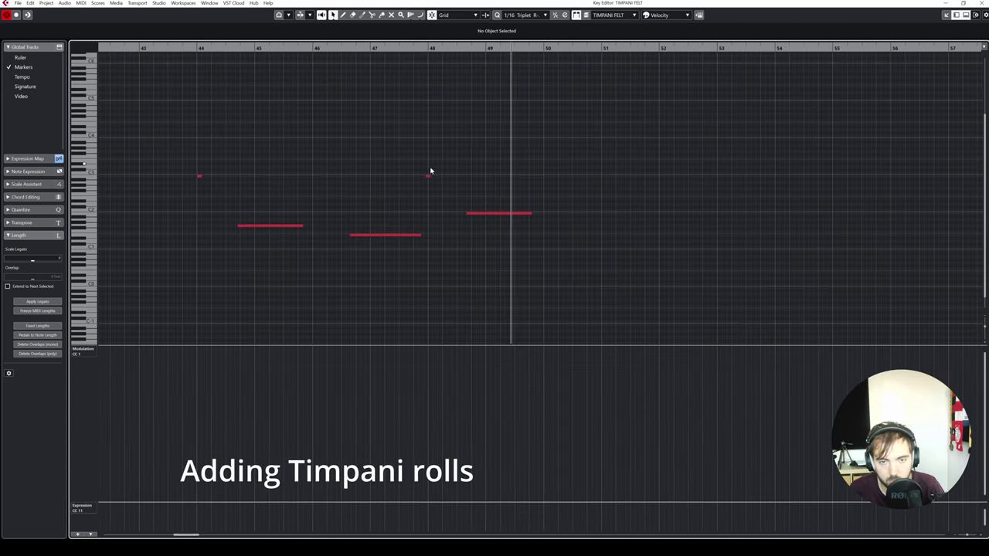
{"action": "left_click", "coordinate": [467, 212]}
{"action": "left_click_drag", "start_coordinate": [449, 49], "coordinate": [601, 179]}
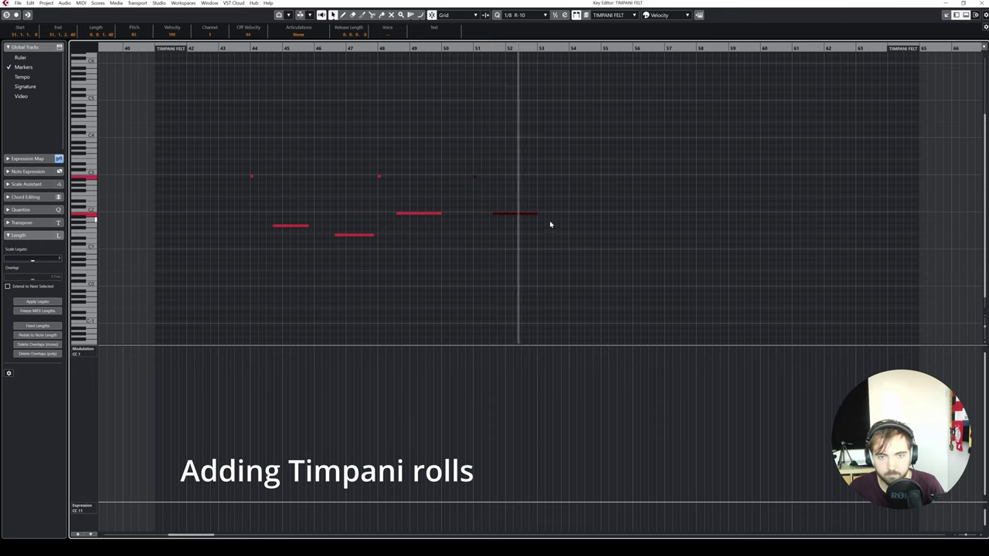
{"action": "left_click_drag", "start_coordinate": [549, 224], "coordinate": [510, 178]}
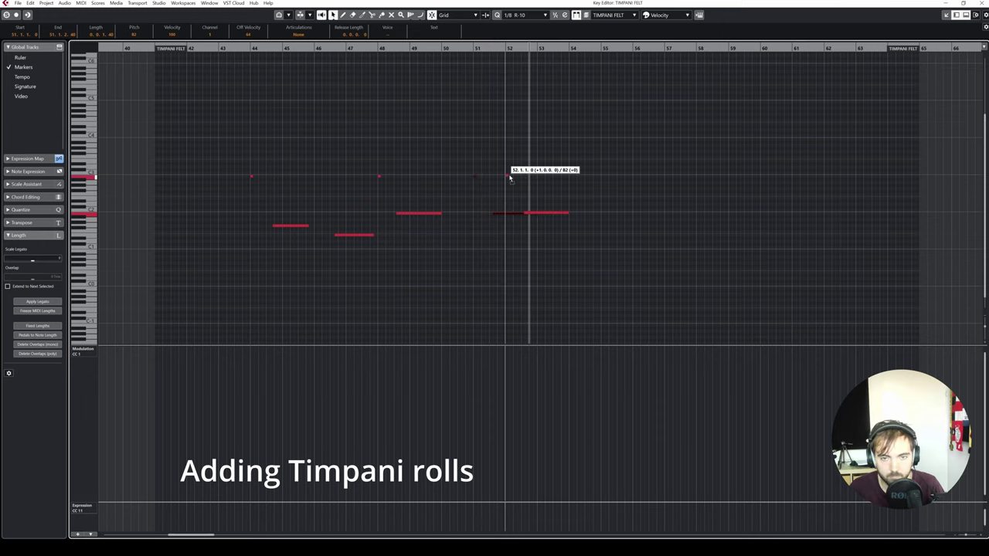
{"action": "left_click_drag", "start_coordinate": [598, 224], "coordinate": [503, 174]}
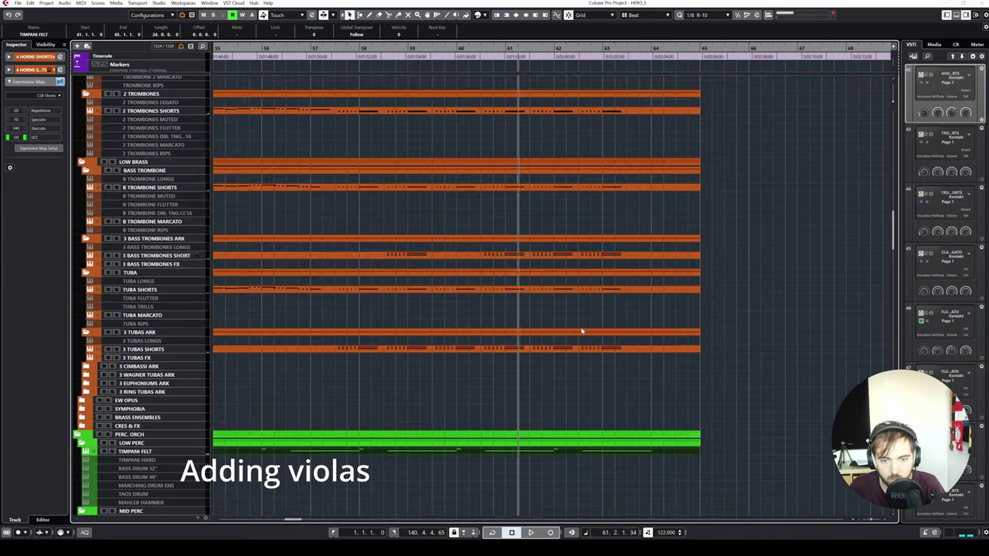
- Copy the CELLI SHORTS rhythm of bars 57 to 63 into VIOLAS SHORTS an octave higher
{"action": "scroll", "coordinate": [554, 344], "scroll_direction": "down", "scroll_amount": 20}
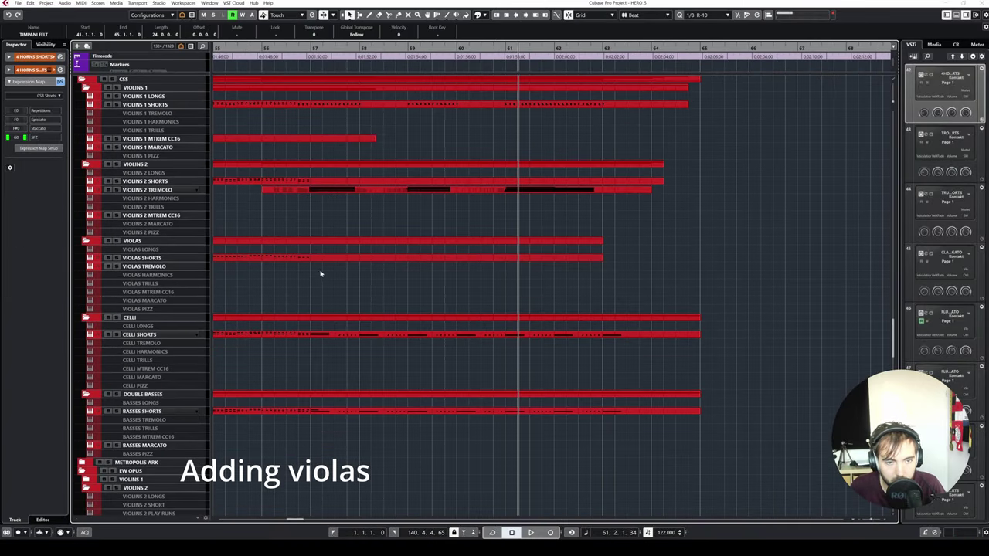
{"action": "double_click", "coordinate": [430, 257]}
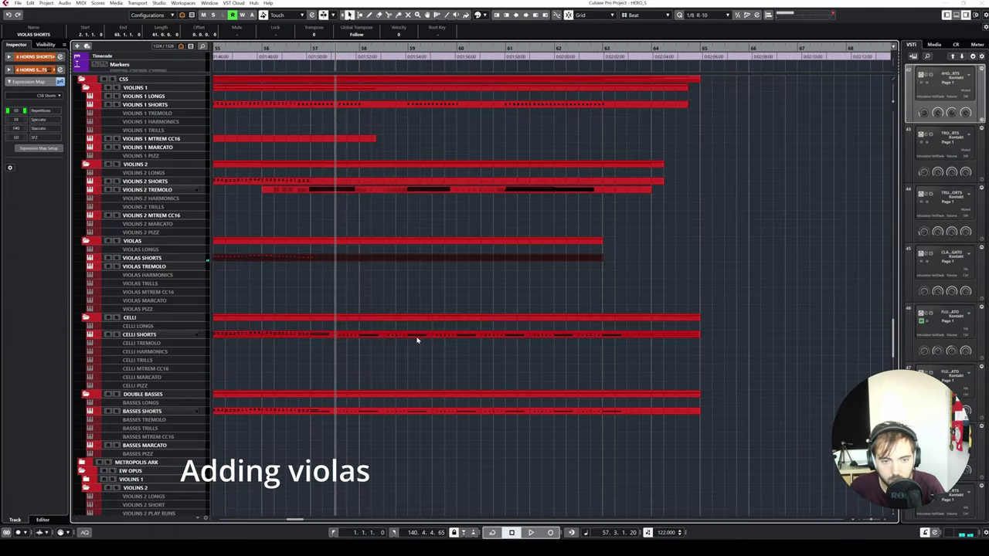
{"action": "double_click", "coordinate": [416, 339]}
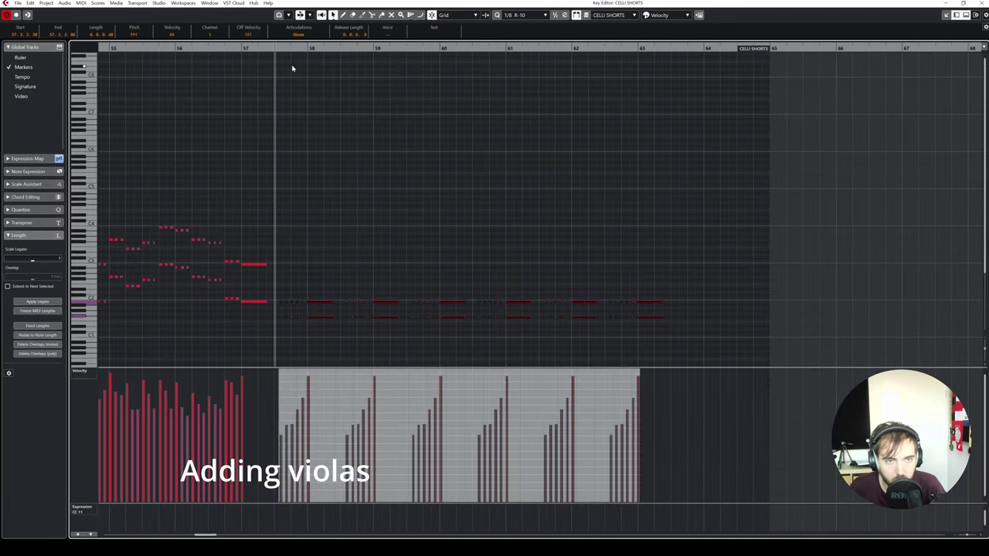
{"action": "left_click", "coordinate": [525, 14]}
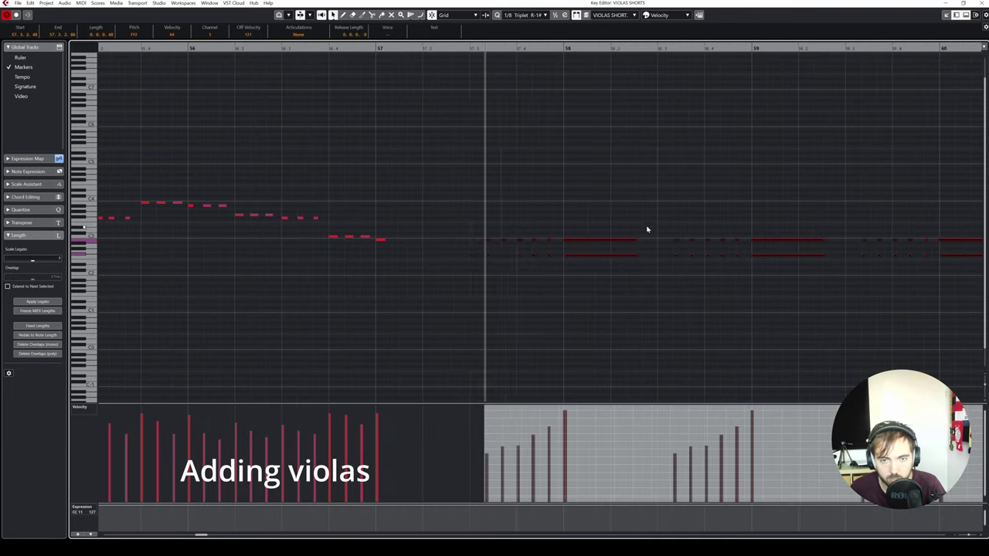
{"action": "key", "text": "g"}
{"action": "key", "text": "g"}
{"action": "key", "text": "g"}
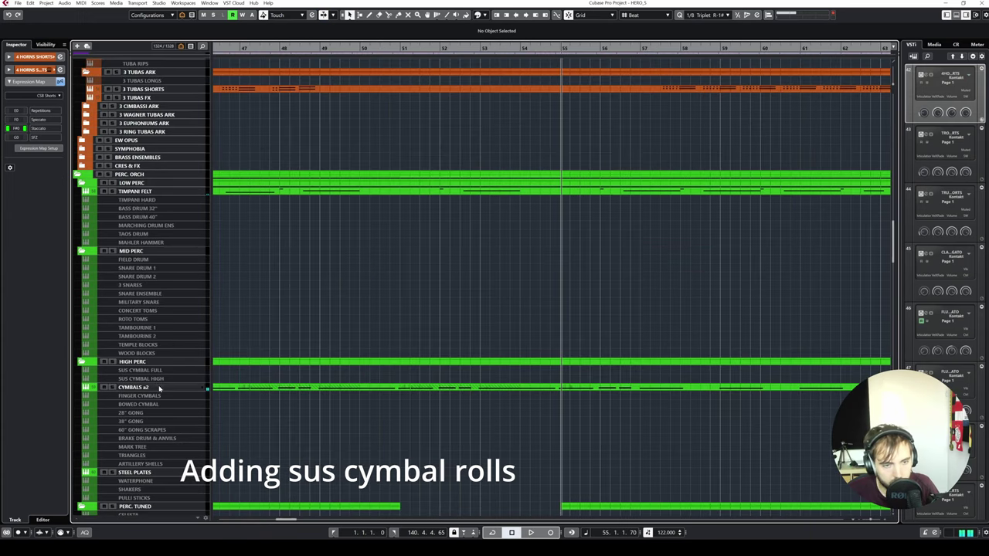
- Record a suspended cymbal roll on the SUS CYMBAL HIGH track from bar 44
{"action": "left_click", "coordinate": [164, 379]}
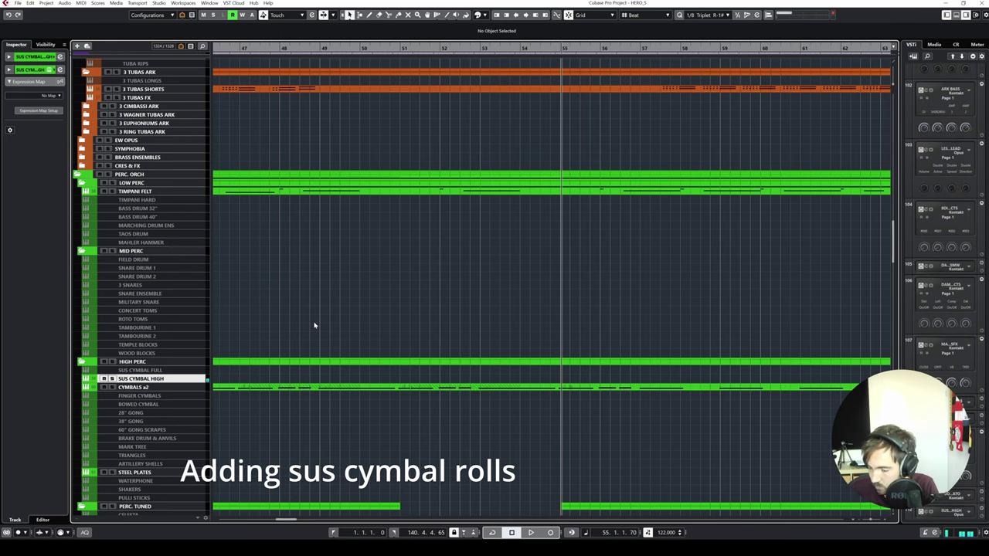
{"action": "key", "text": "KP_Multiply"}
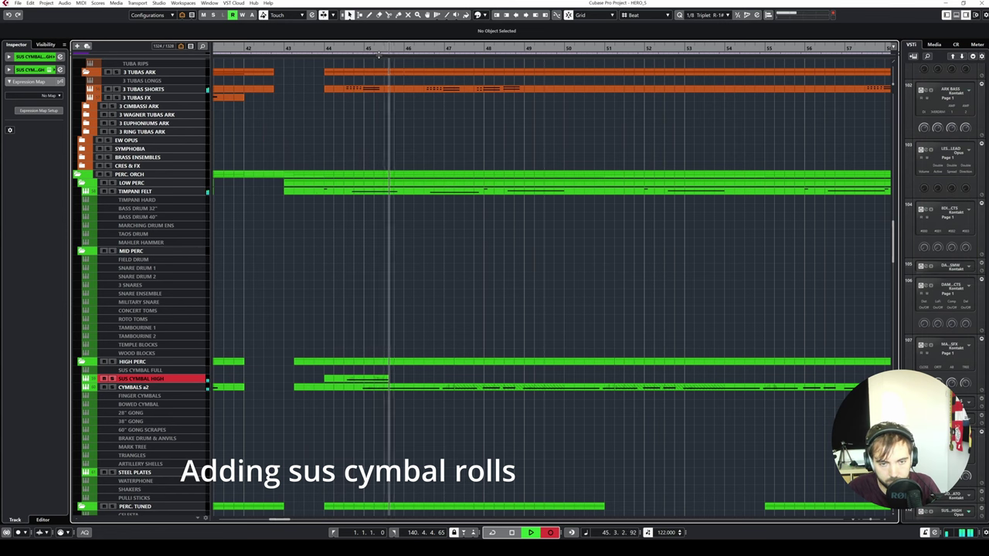
{"action": "key", "text": "space"}
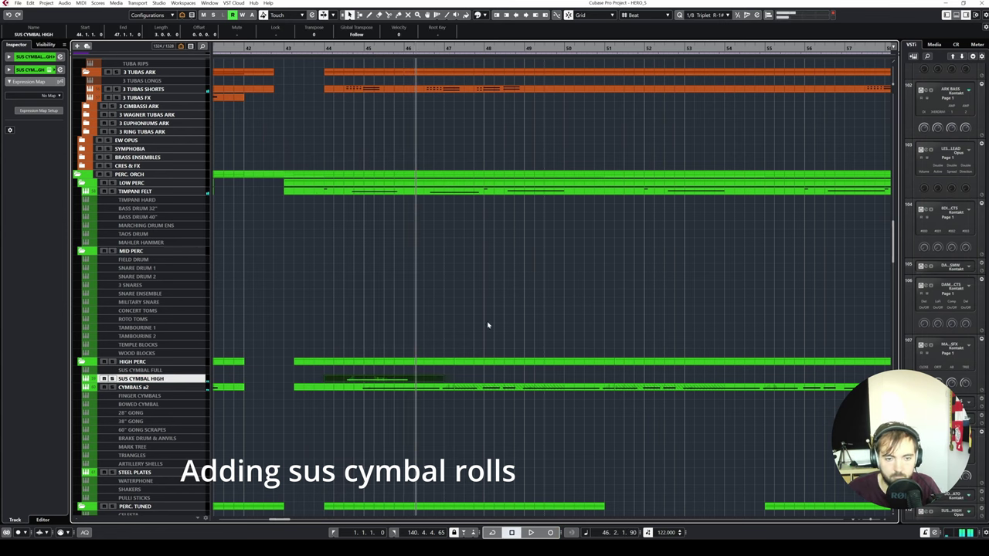
- Play back the recorded cymbal roll and copy its part to the following phrases, with the last copy at bar 62
{"action": "double_click", "coordinate": [357, 381]}
{"action": "key", "text": "space"}
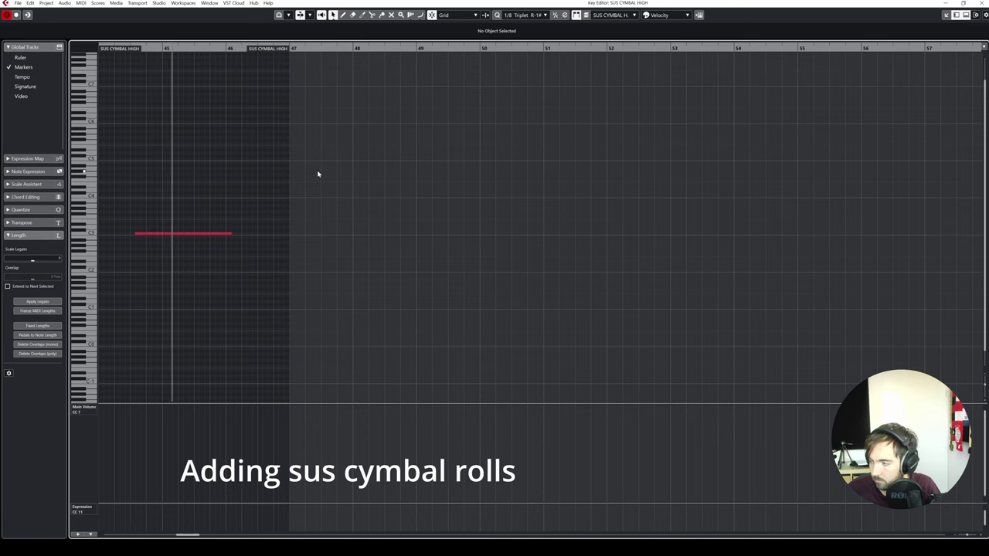
{"action": "key", "text": "Return"}
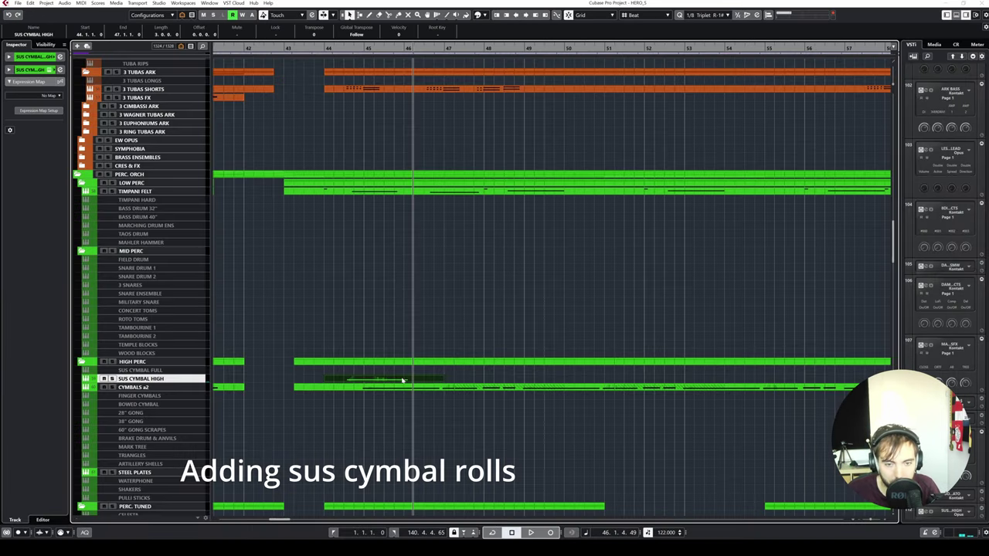
{"action": "left_click_drag", "start_coordinate": [423, 378], "coordinate": [550, 378]}
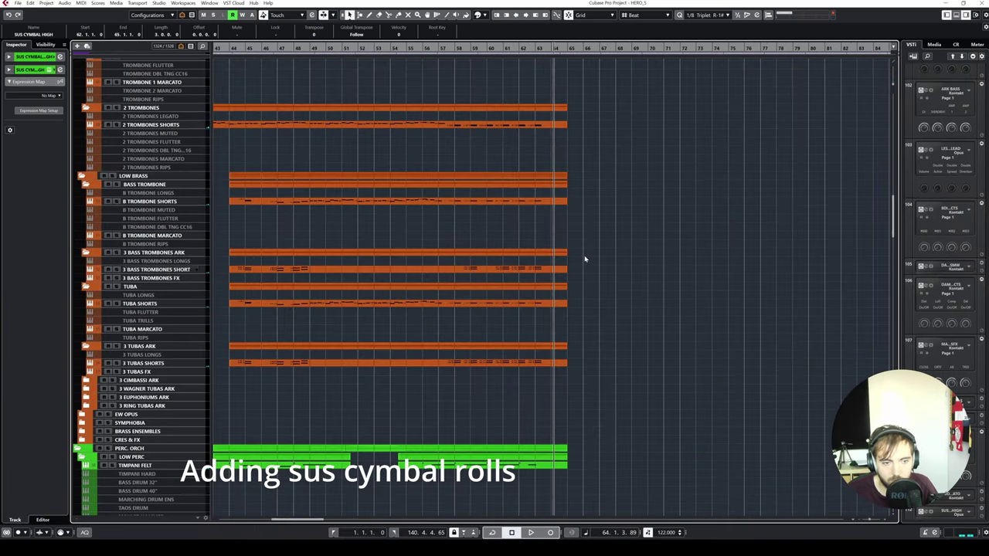
- Open the WOMEN MAIN choir part and transpose its chords in bars 57 to 63 down an octave
{"action": "scroll", "coordinate": [584, 254], "scroll_direction": "up", "scroll_amount": 10}
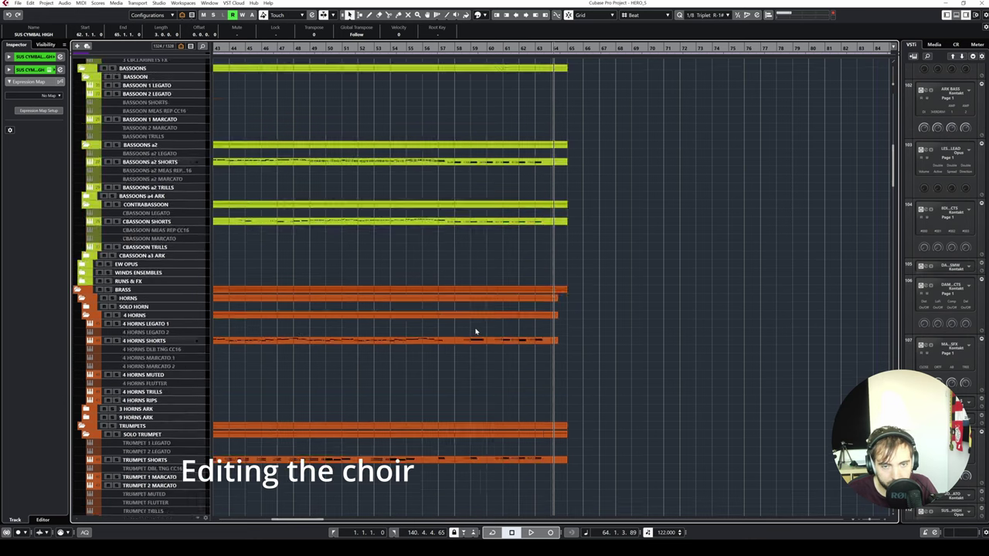
{"action": "scroll", "coordinate": [475, 332], "scroll_direction": "down", "scroll_amount": 15}
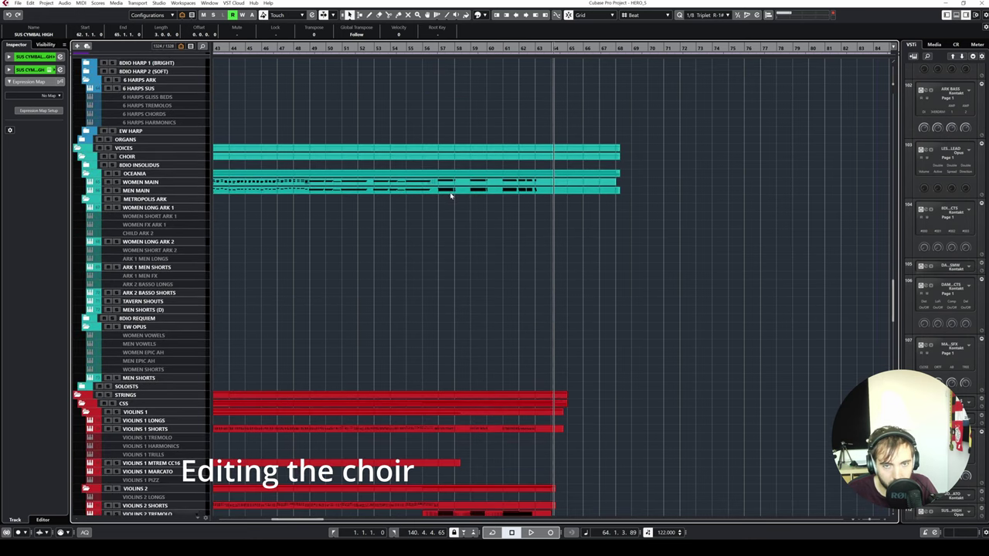
{"action": "left_click", "coordinate": [451, 194]}
{"action": "double_click", "coordinate": [481, 183]}
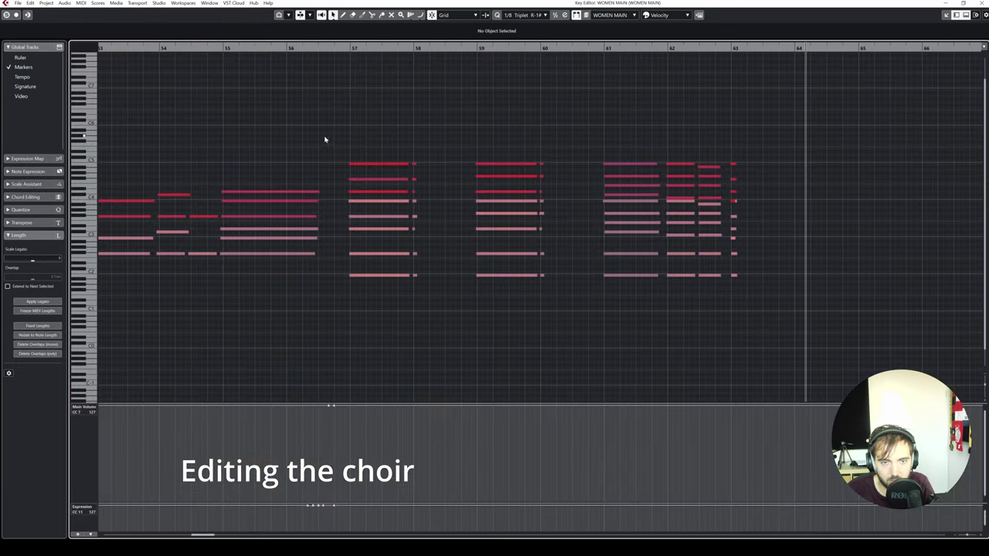
{"action": "left_click_drag", "start_coordinate": [799, 233], "coordinate": [348, 124]}
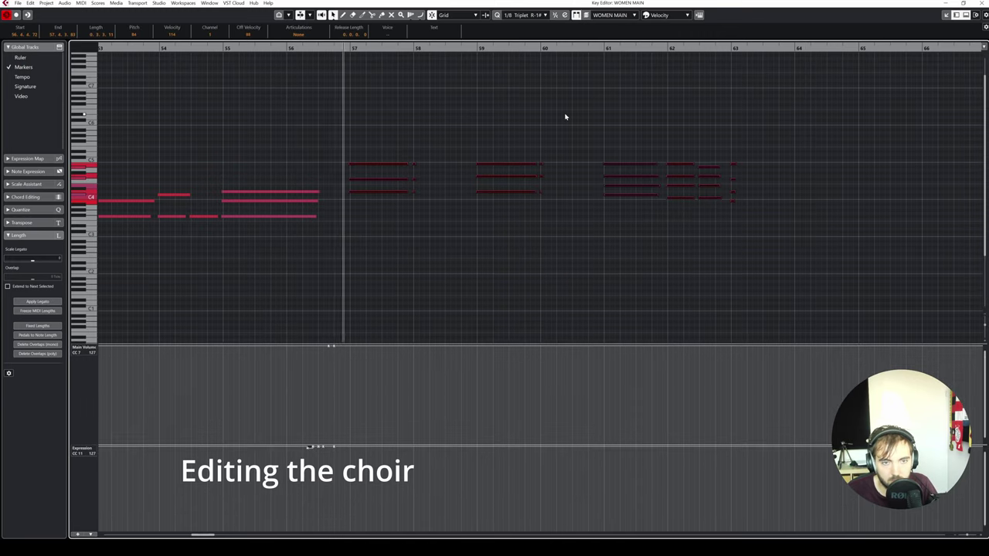
{"action": "key", "text": "shift+Down"}
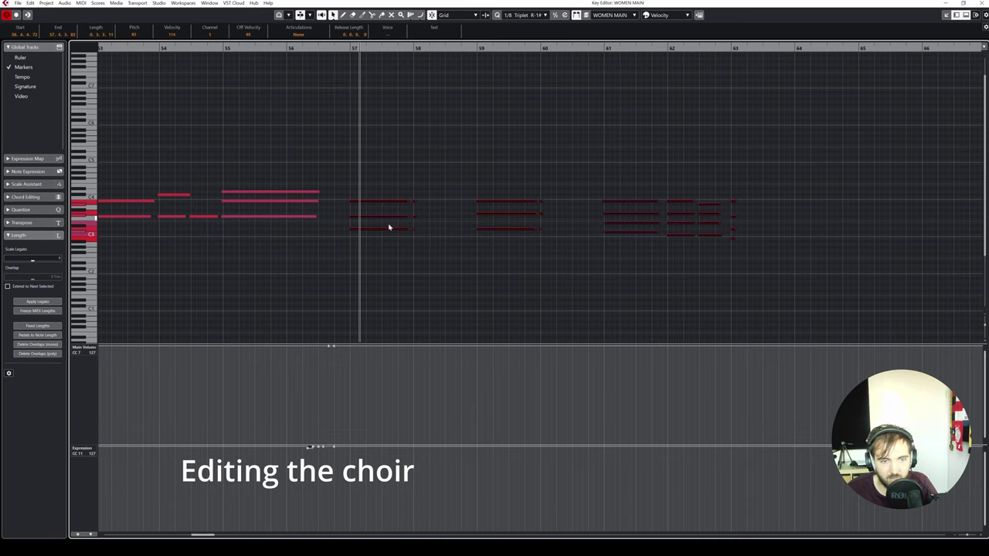
- Revoice the WOMEN MAIN chords in bars 57 to 63 so only the upper voices sit an octave lower, and play them back
{"action": "left_click_drag", "start_coordinate": [347, 222], "coordinate": [638, 280]}
{"action": "key", "text": "ctrl+z"}
{"action": "key", "text": "space"}
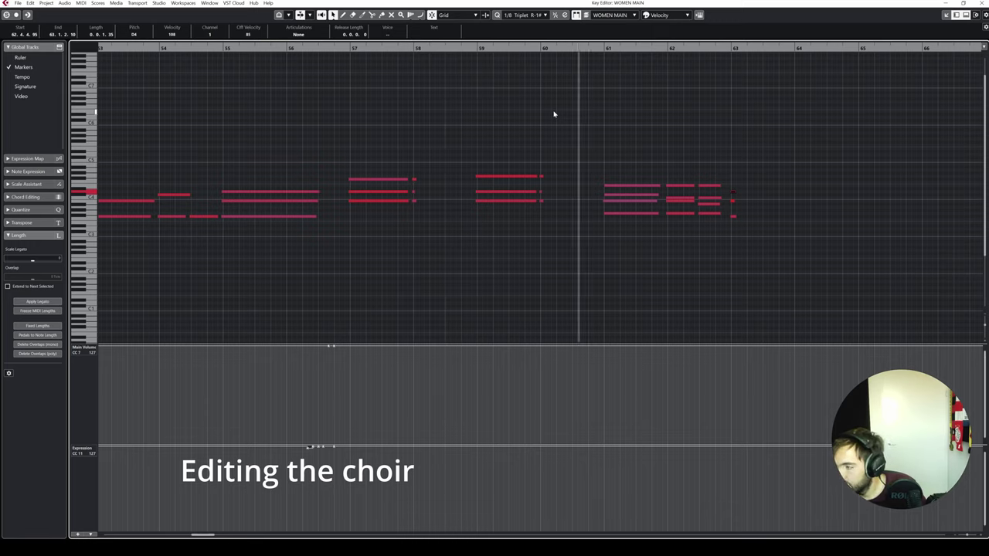
{"action": "left_click", "coordinate": [648, 114]}
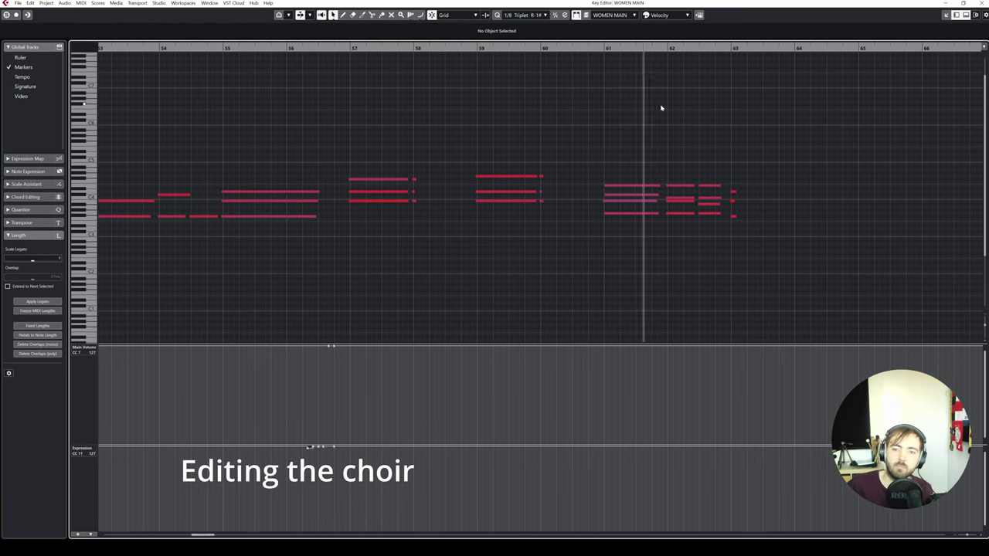
{"action": "key", "text": "ctrl+e"}
- Delete the low note at bar 57 from the MA GUITAR CHORDS part
{"action": "scroll", "coordinate": [515, 217], "scroll_direction": "down", "scroll_amount": 4}
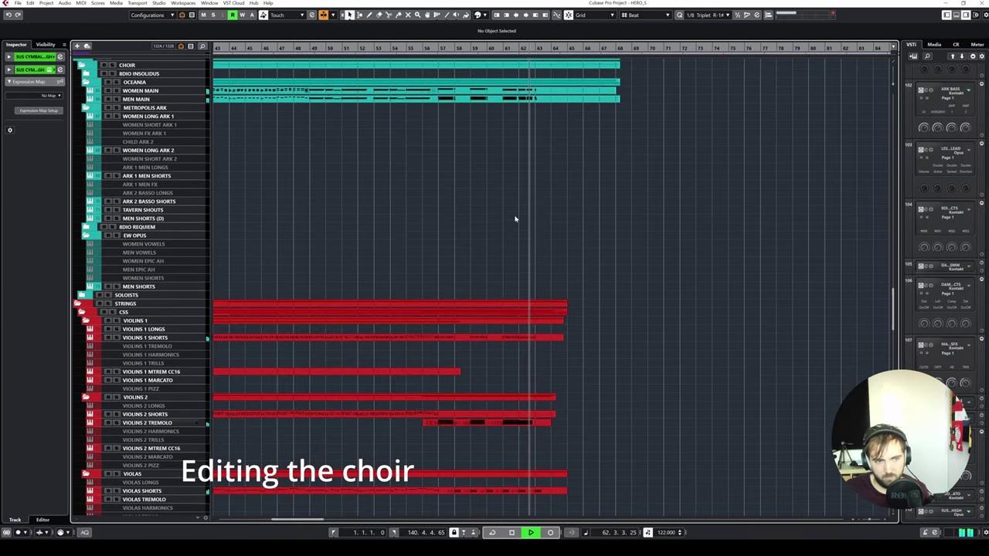
{"action": "scroll", "coordinate": [565, 216], "scroll_direction": "down", "scroll_amount": 8}
{"action": "key", "text": "space"}
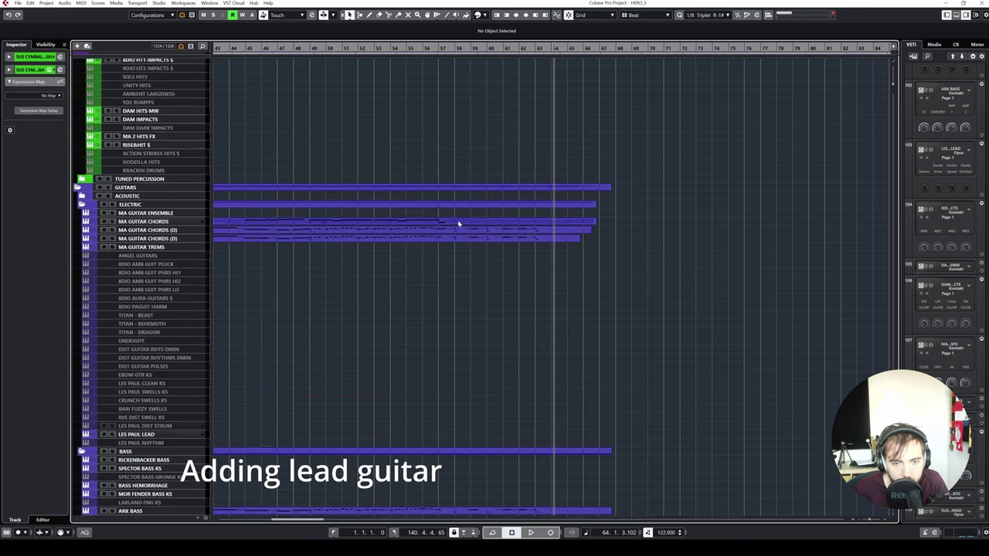
{"action": "scroll", "coordinate": [459, 222], "scroll_direction": "down", "scroll_amount": 4}
{"action": "scroll", "coordinate": [462, 223], "scroll_direction": "up", "scroll_amount": 4}
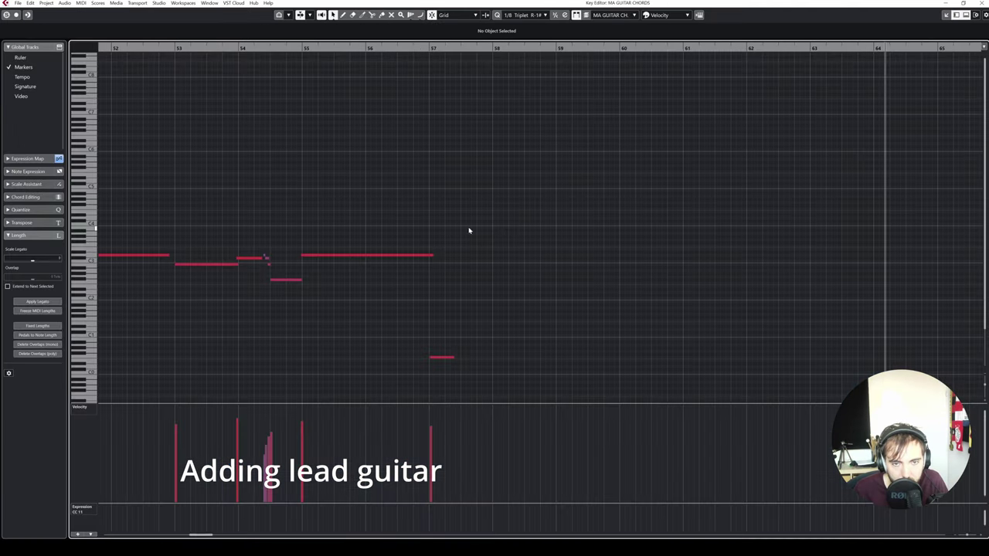
{"action": "left_click_drag", "start_coordinate": [423, 230], "coordinate": [440, 271]}
{"action": "left_click", "coordinate": [434, 255]}
{"action": "left_click_drag", "start_coordinate": [471, 333], "coordinate": [433, 376]}
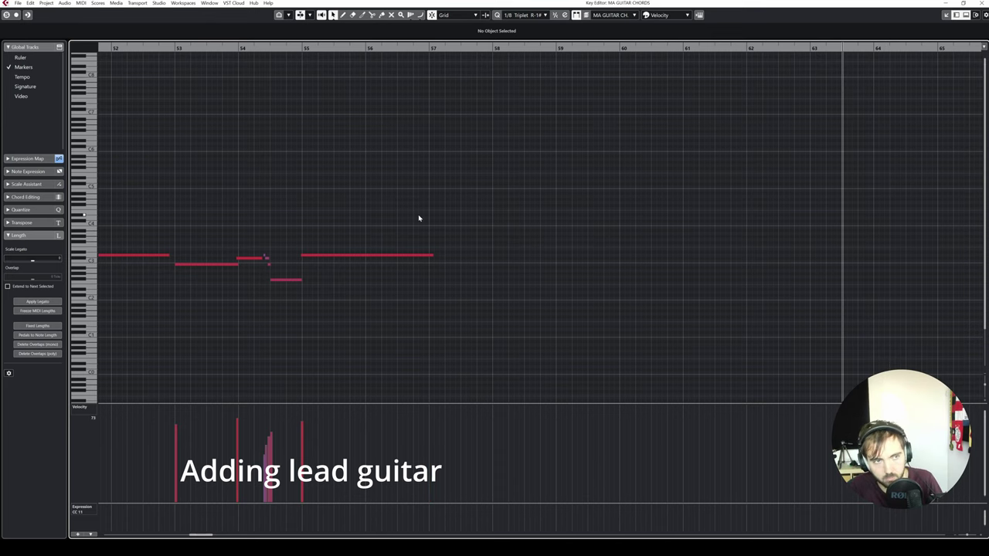
{"action": "key", "text": "Return"}
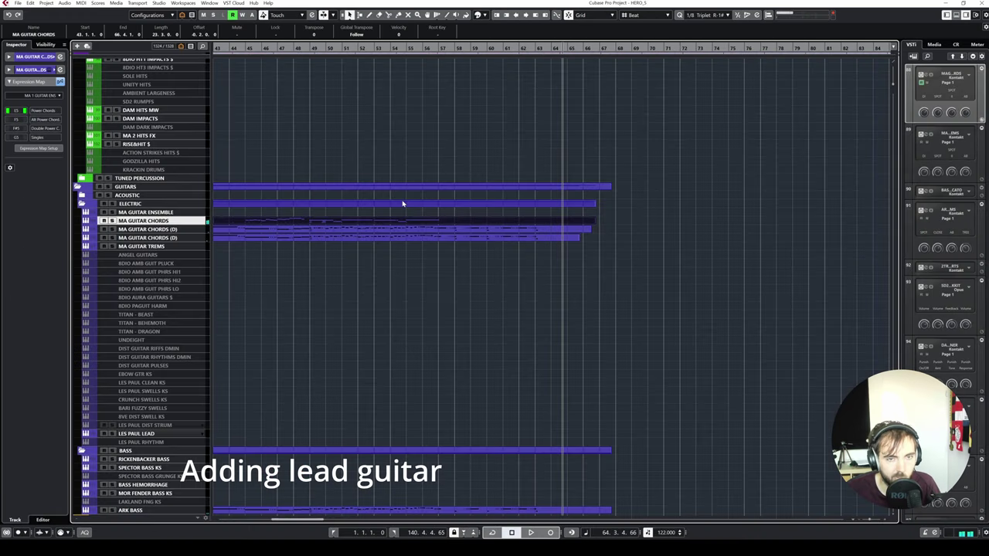
- Start recording a lead guitar line on MA GUITAR CHORDS from about bar 54
{"action": "left_click", "coordinate": [390, 49]}
{"action": "key", "text": "KP_Multiply"}
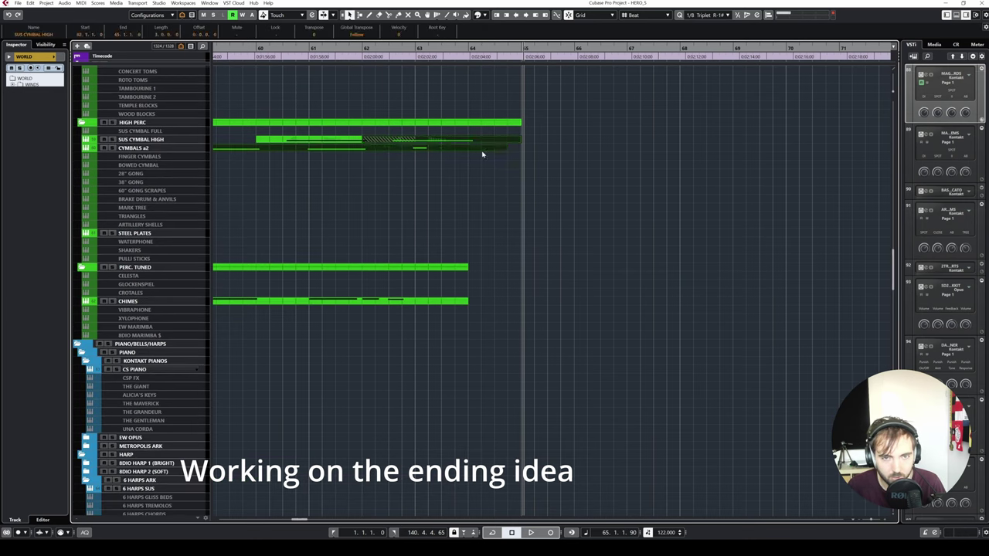
- Extend the SUS CYMBAL HIGH and CYMBALS a2 parts by four bars and lengthen the last cymbal roll to about bar 68
{"action": "left_click_drag", "start_coordinate": [506, 148], "coordinate": [719, 148]}
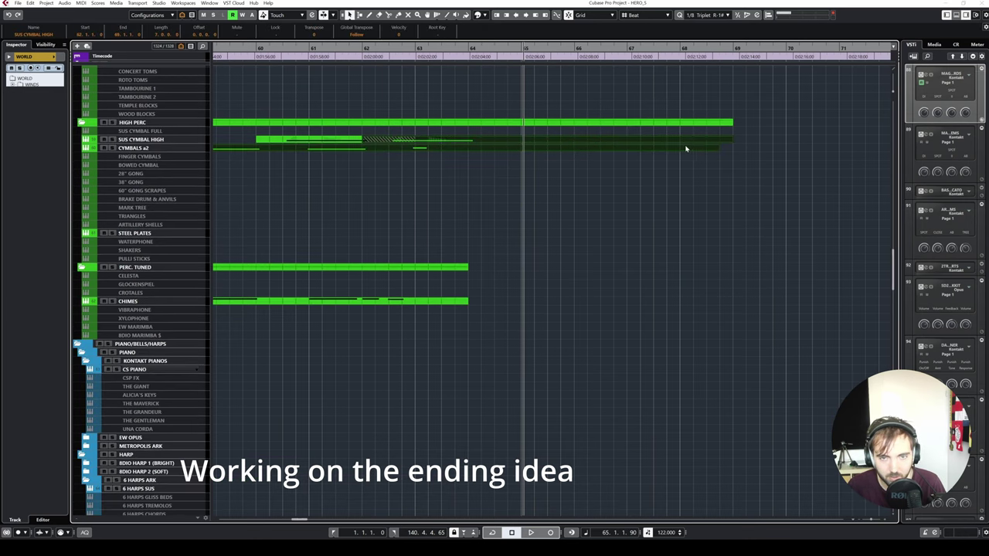
{"action": "double_click", "coordinate": [695, 145]}
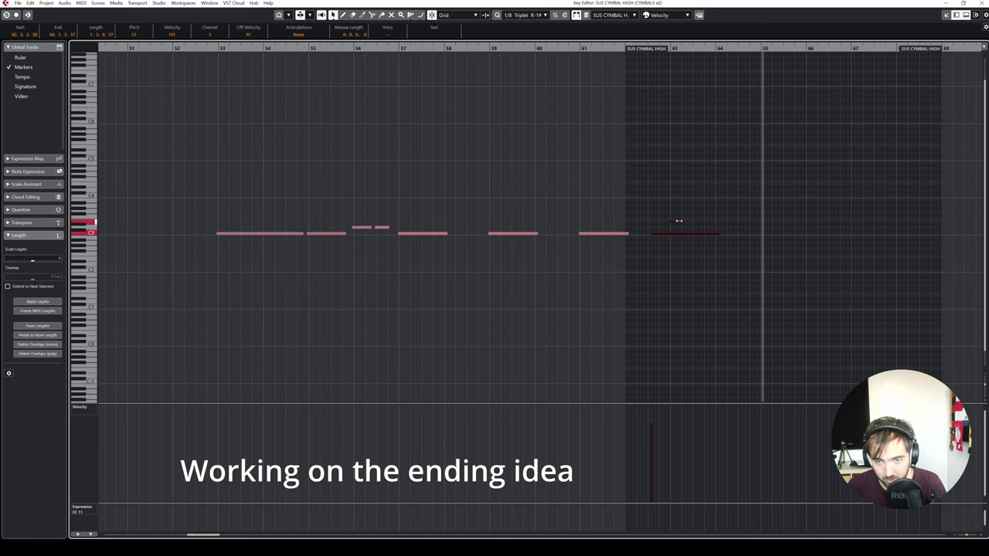
{"action": "left_click_drag", "start_coordinate": [719, 234], "coordinate": [901, 234]}
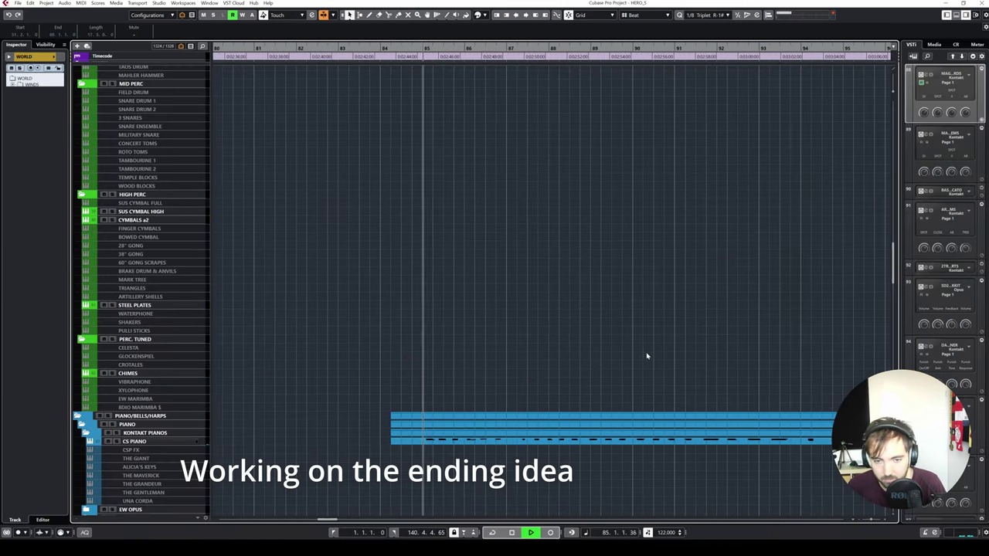
- Open the CS PIANO part after bar 84 in the note editor to study the chords of the ending idea
{"action": "scroll", "coordinate": [503, 394], "scroll_direction": "down", "scroll_amount": 3}
{"action": "double_click", "coordinate": [486, 350]}
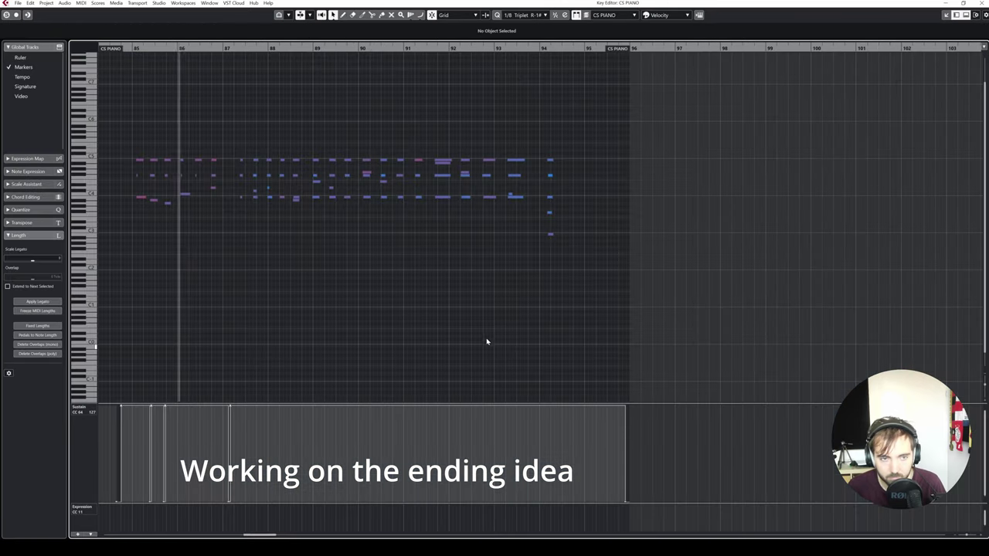
{"action": "key", "text": "f"}
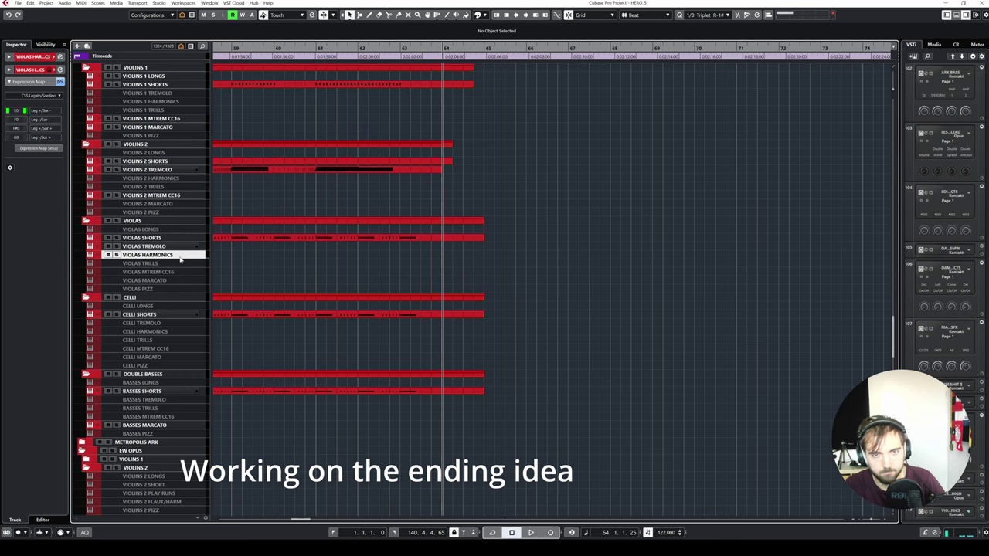
- Record a sustained line on the VIOLAS HARMONICS track from bar 62 to bar 67
{"action": "left_click", "coordinate": [359, 48]}
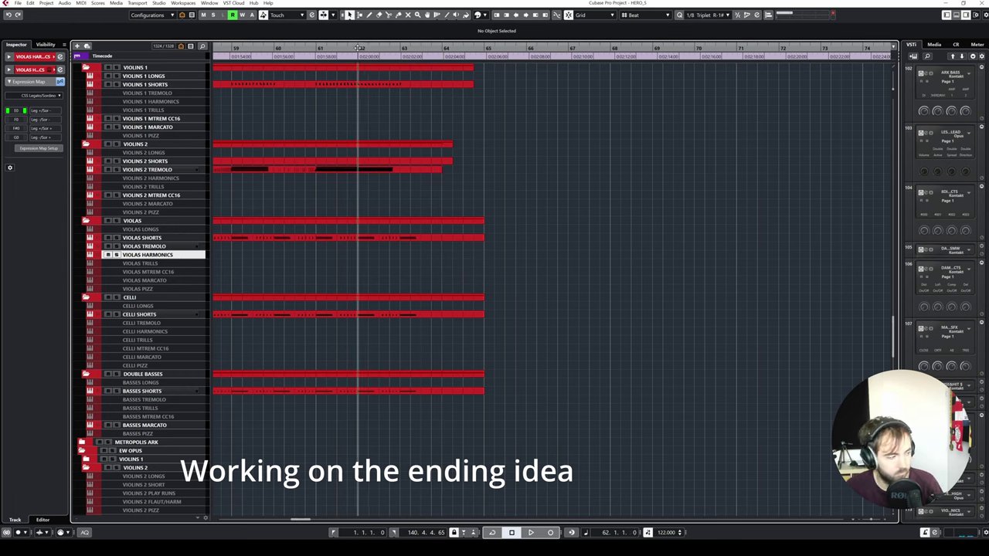
{"action": "key", "text": "KP_Multiply"}
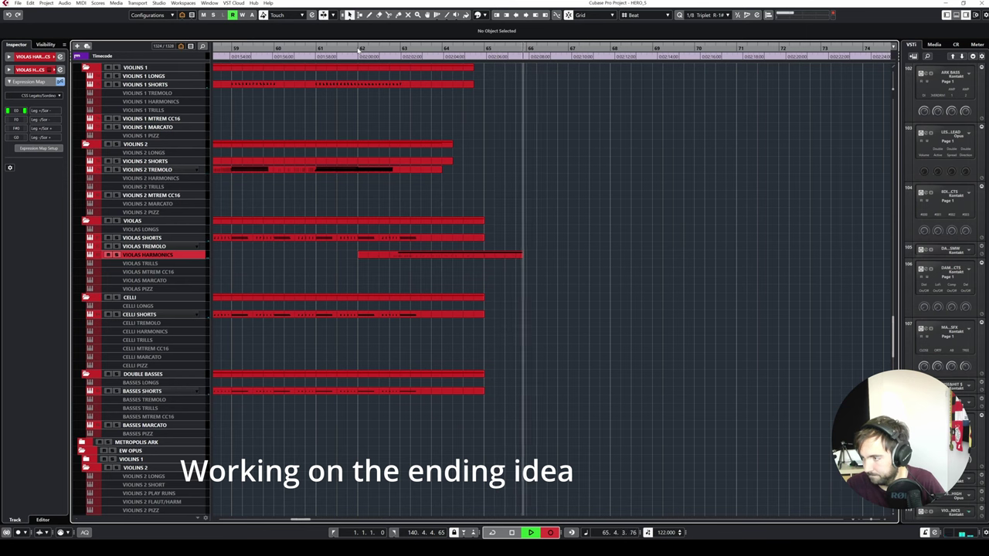
{"action": "key", "text": "space"}
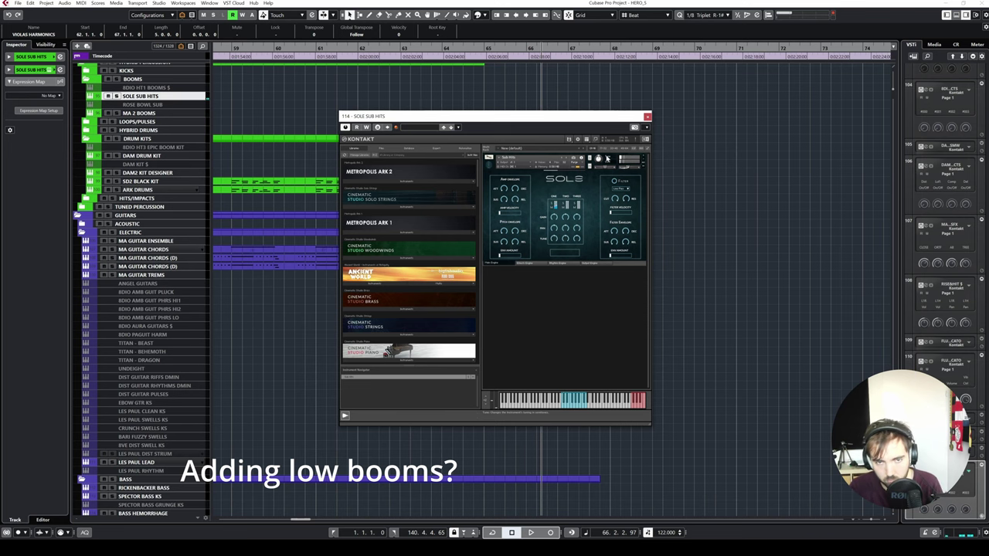
- Record a low boom on the SOLE SUB HITS track in a take from bar 63 to bar 68
{"action": "left_click", "coordinate": [383, 55]}
{"action": "key", "text": "KP_Multiply"}
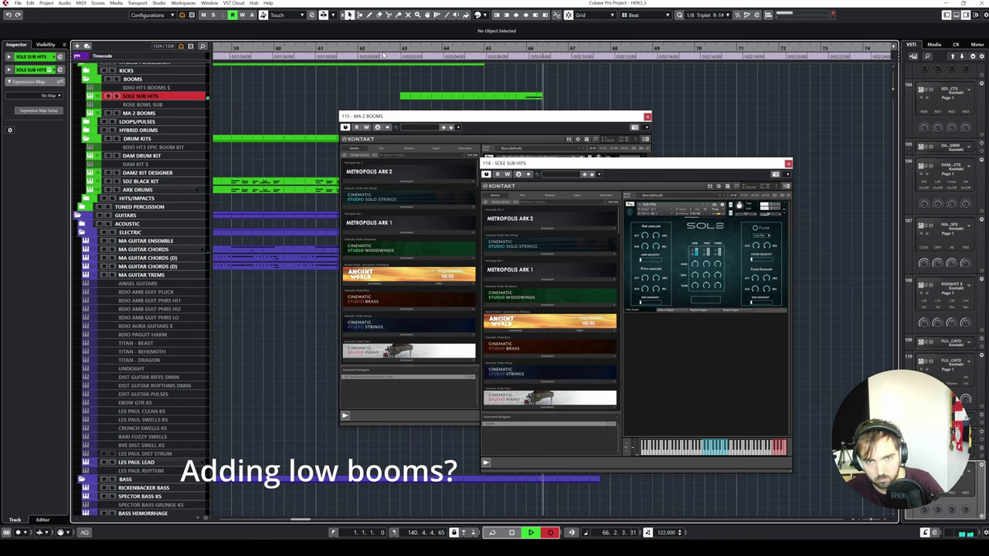
{"action": "key", "text": "space"}
- Mute the SOLE SUB HITS part at bars 63 to 68 and return to the string tracks
{"action": "scroll", "coordinate": [587, 224], "scroll_direction": "up", "scroll_amount": 5}
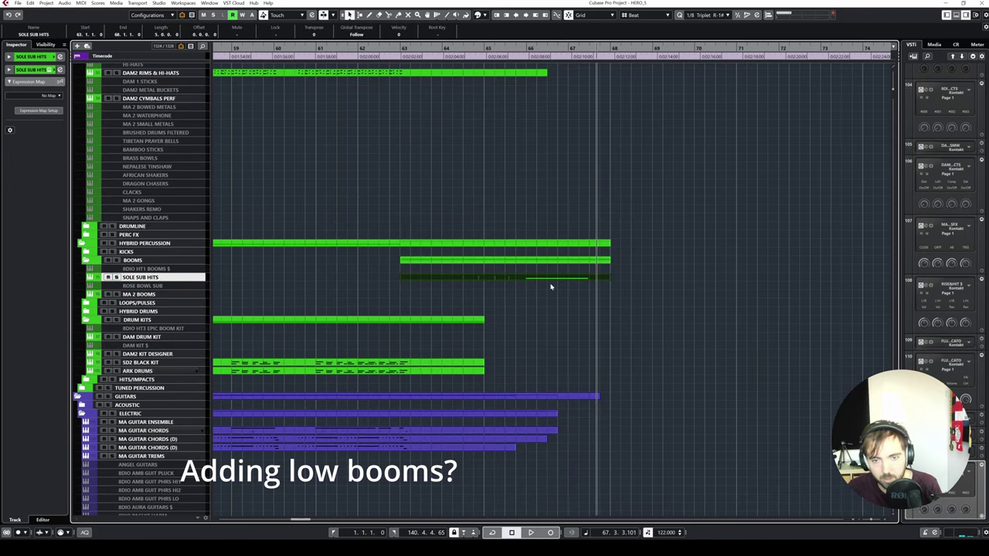
{"action": "left_click", "coordinate": [615, 306]}
{"action": "left_click_drag", "start_coordinate": [612, 311], "coordinate": [540, 238]}
{"action": "key", "text": "1"}
{"action": "scroll", "coordinate": [564, 259], "scroll_direction": "right", "scroll_amount": 1}
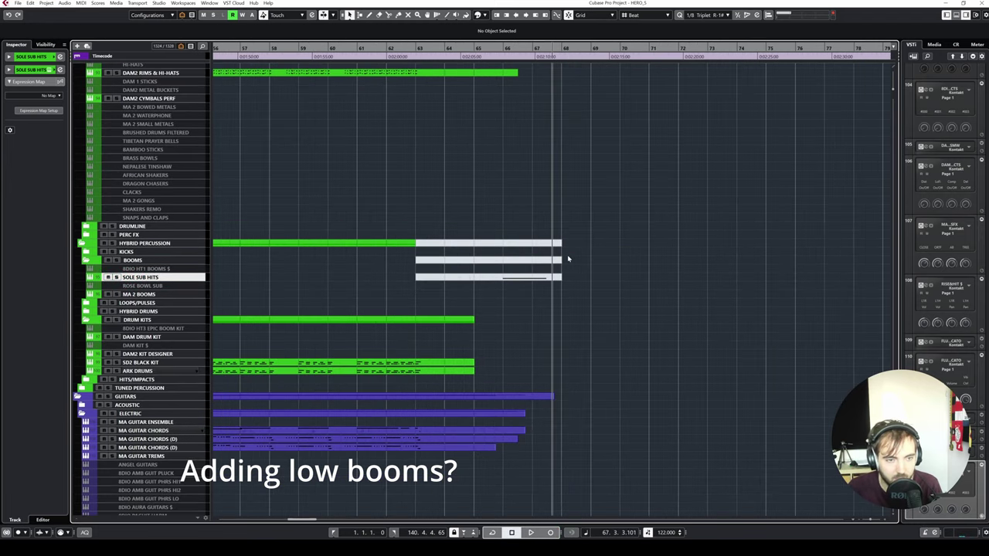
{"action": "scroll", "coordinate": [552, 255], "scroll_direction": "up", "scroll_amount": 10}
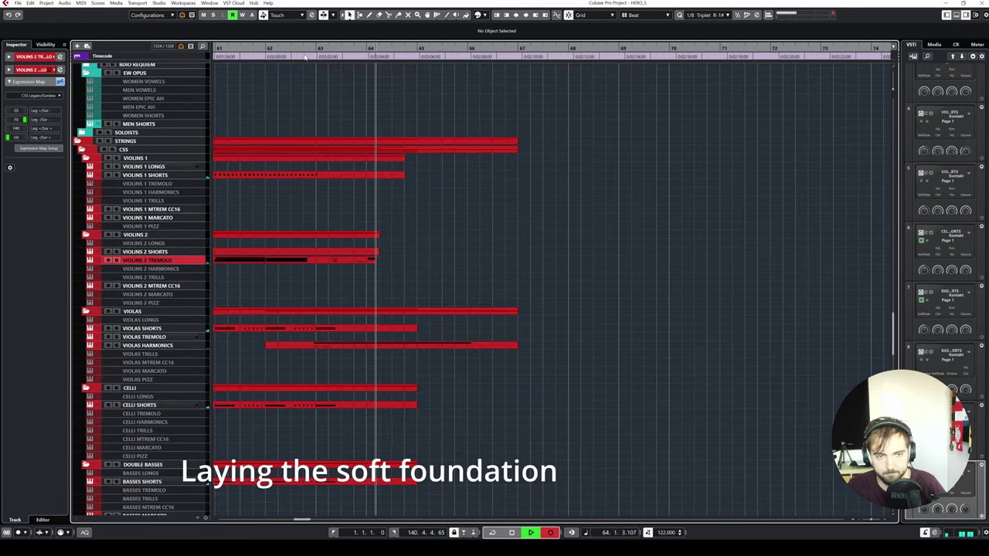
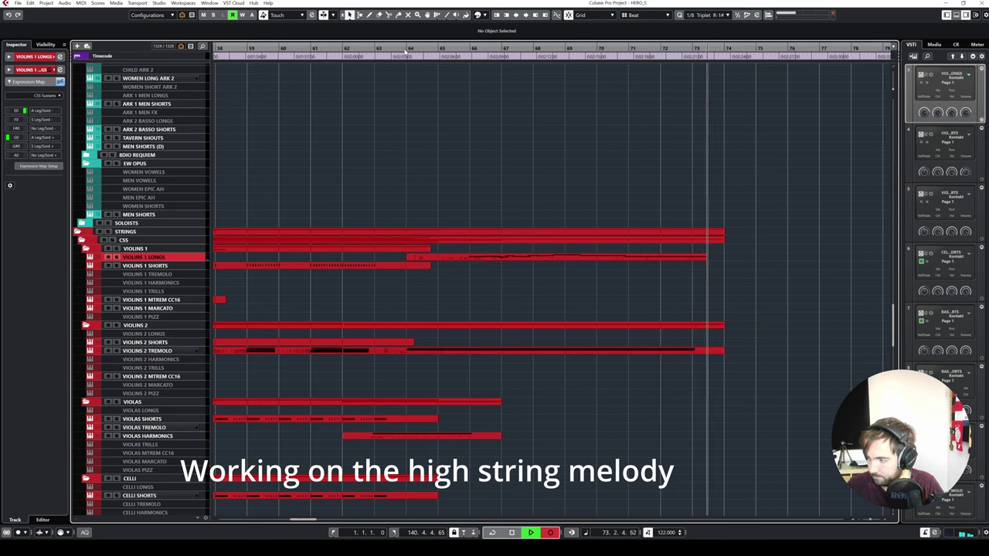
- Finish recording a high melody take on VIOLINS 1 LONGS starting at bar 64 and play it back
{"action": "key", "text": "space"}
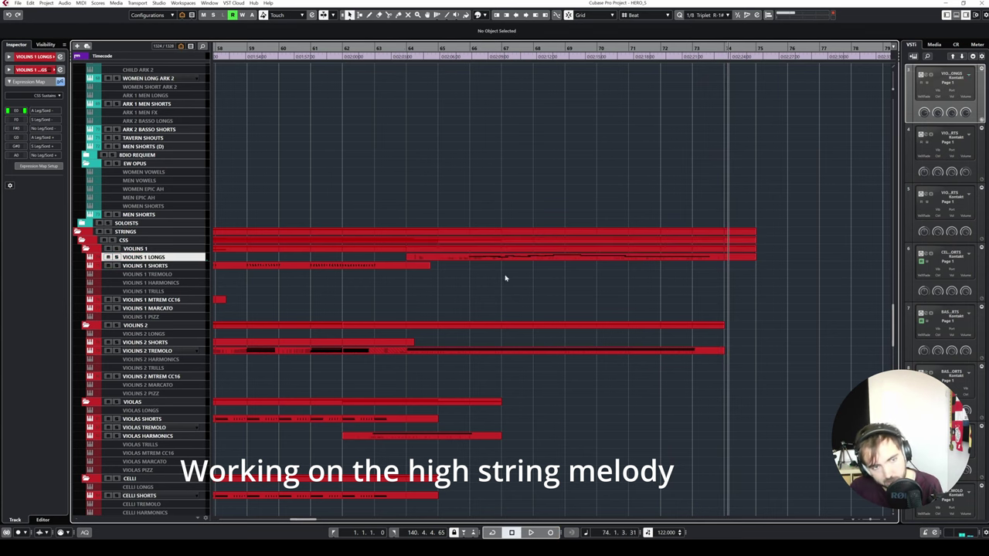
{"action": "left_click", "coordinate": [491, 260]}
{"action": "key", "text": "space"}
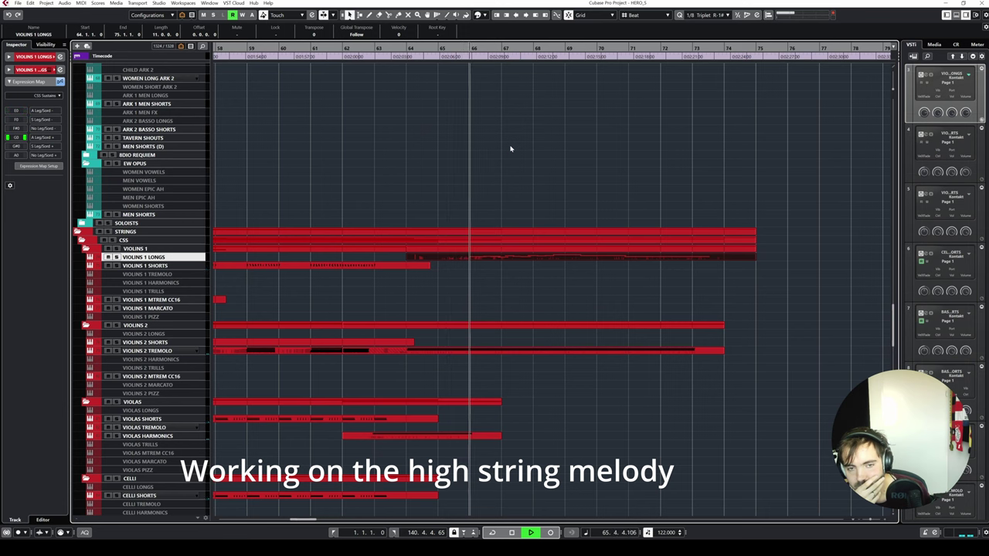
{"action": "key", "text": "space"}
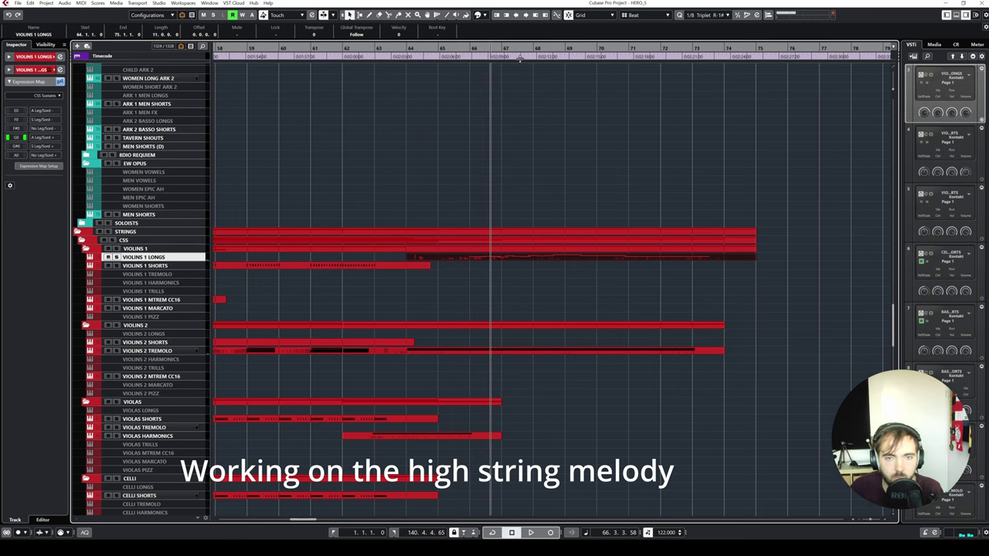
- Discard the VIOLINS 1 LONGS take and record the high melody again from bar 63 to bar 81
{"action": "left_click_drag", "start_coordinate": [520, 61], "coordinate": [430, 158]}
{"action": "left_click", "coordinate": [379, 49]}
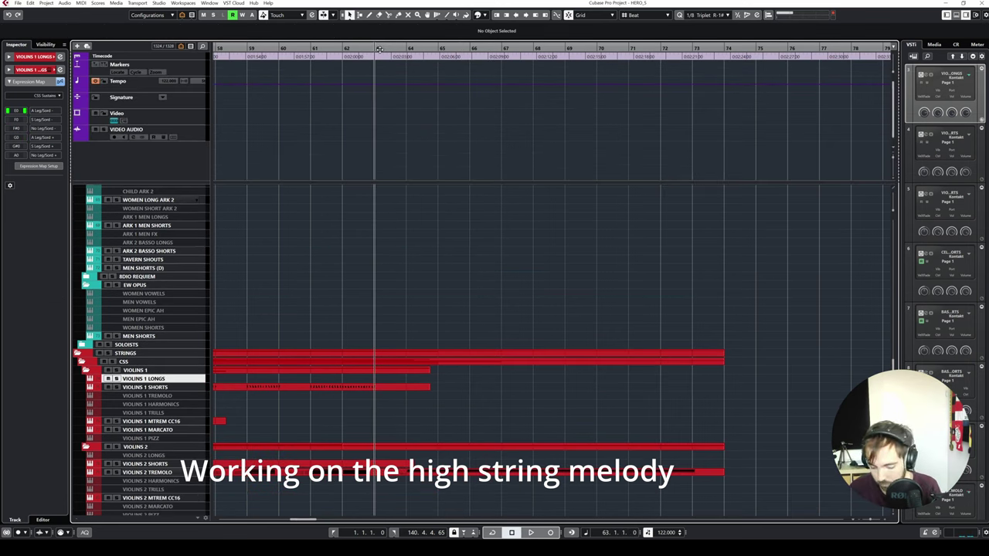
{"action": "key", "text": "KP_Multiply"}
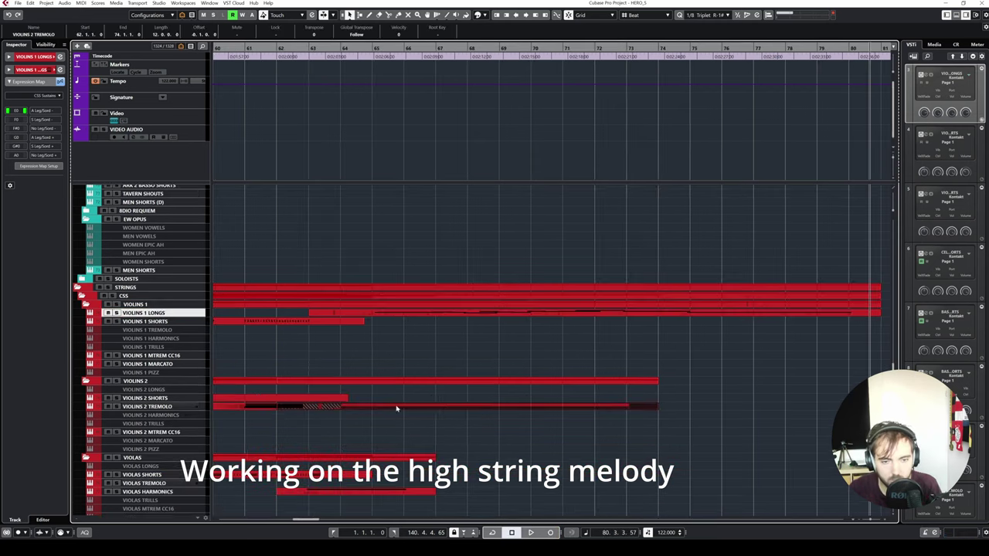
- Replace the short VIOLINS 2 TREMOLO and VIOLAS HARMONICS takes at the ending with longer ones running to bar 81
{"action": "scroll", "coordinate": [444, 404], "scroll_direction": "down", "scroll_amount": 5}
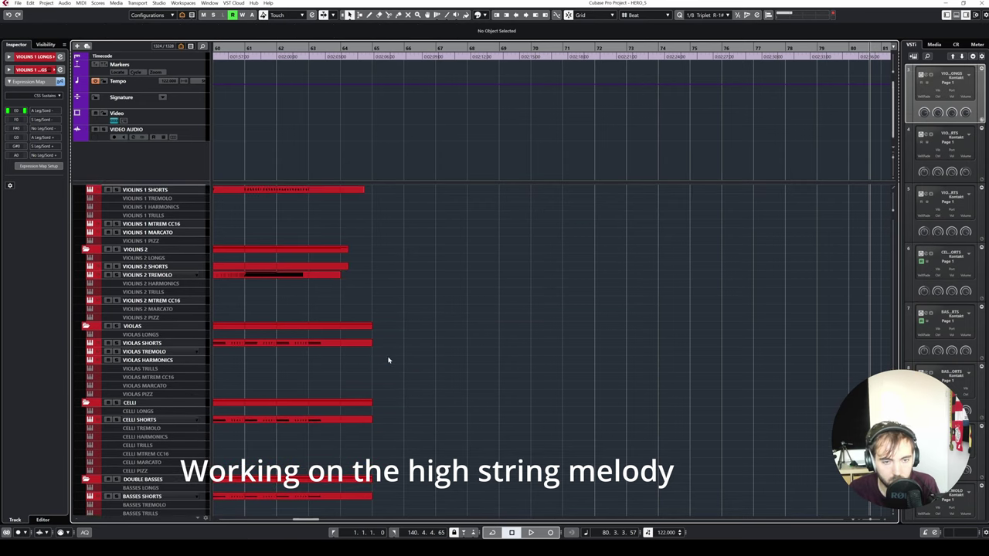
{"action": "scroll", "coordinate": [388, 360], "scroll_direction": "up", "scroll_amount": 5}
{"action": "scroll", "coordinate": [437, 353], "scroll_direction": "down", "scroll_amount": 5}
{"action": "scroll", "coordinate": [438, 353], "scroll_direction": "up", "scroll_amount": 8}
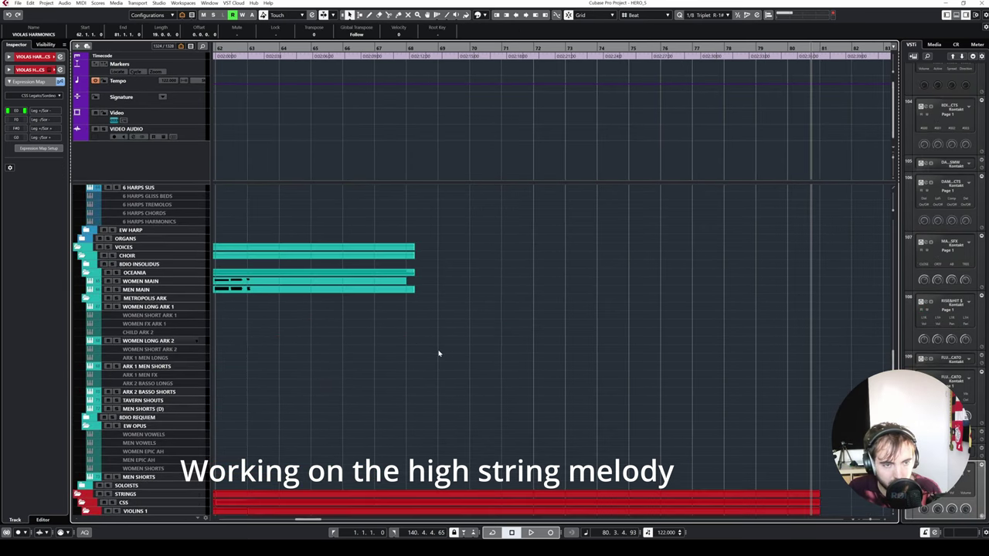
- Select the 8DIO HARP 2 HARM track among the harps
{"action": "scroll", "coordinate": [438, 353], "scroll_direction": "up", "scroll_amount": 5}
{"action": "left_click", "coordinate": [162, 354]}
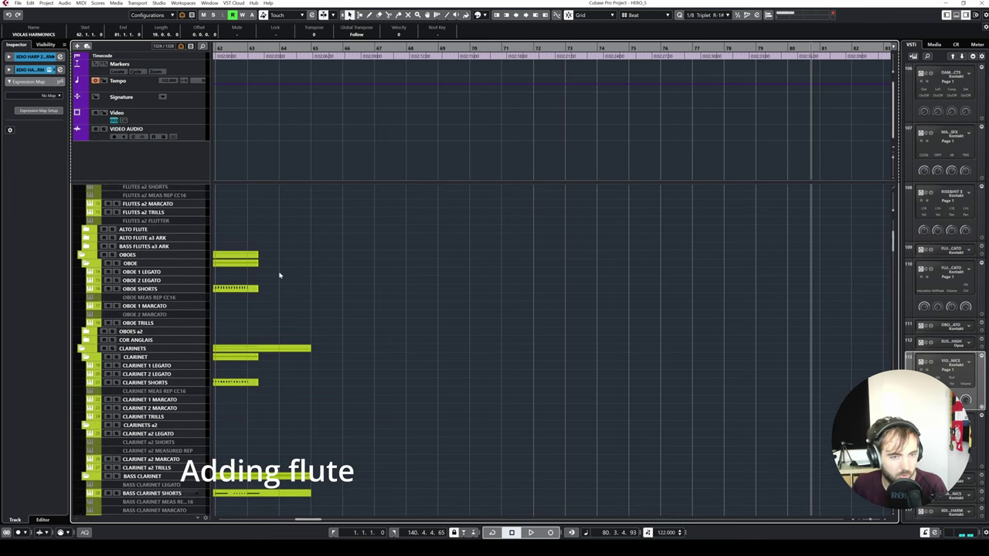
- Look through the ALTO FLUTE tracks, but select FLUTE 1 LEGATO for the flute melody
{"action": "scroll", "coordinate": [280, 276], "scroll_direction": "up", "scroll_amount": 3}
{"action": "left_click", "coordinate": [170, 305]}
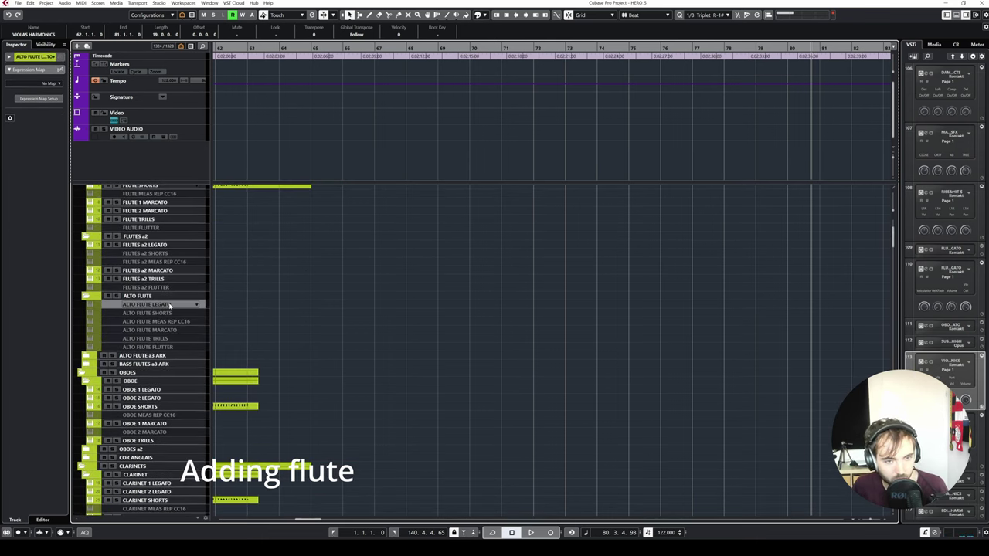
{"action": "scroll", "coordinate": [170, 309], "scroll_direction": "up", "scroll_amount": 3}
{"action": "left_click", "coordinate": [169, 236]}
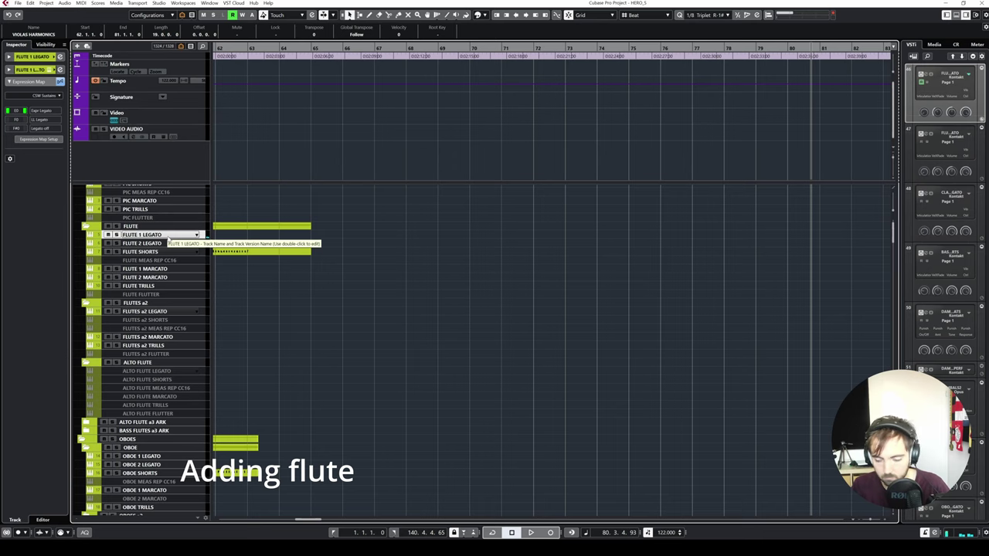
- Mute the VIOLINS 1 LONGS part from bar 63 and record the melody on FLUTE 1 LEGATO from bar 62
{"action": "scroll", "coordinate": [391, 282], "scroll_direction": "down", "scroll_amount": 10}
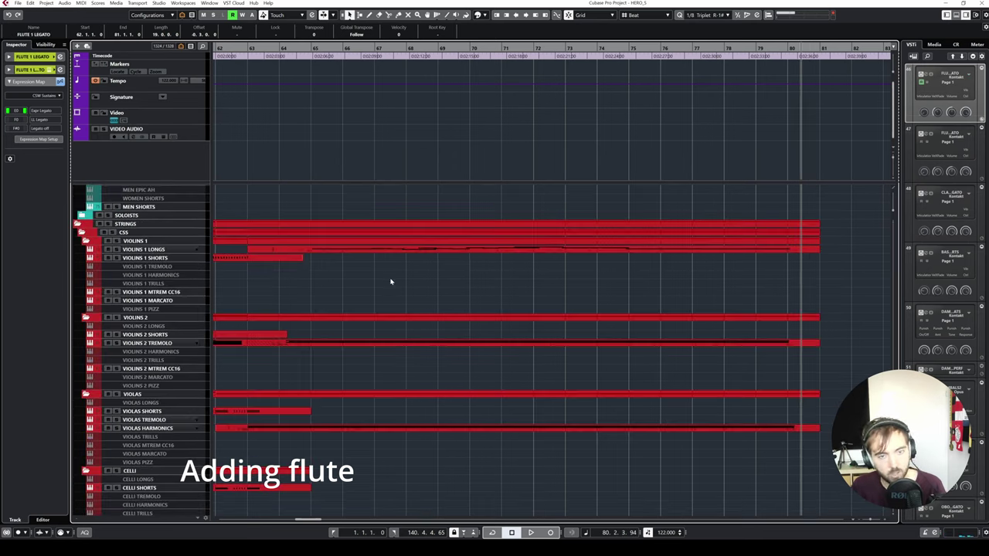
{"action": "left_click", "coordinate": [432, 252]}
{"action": "key", "text": "1"}
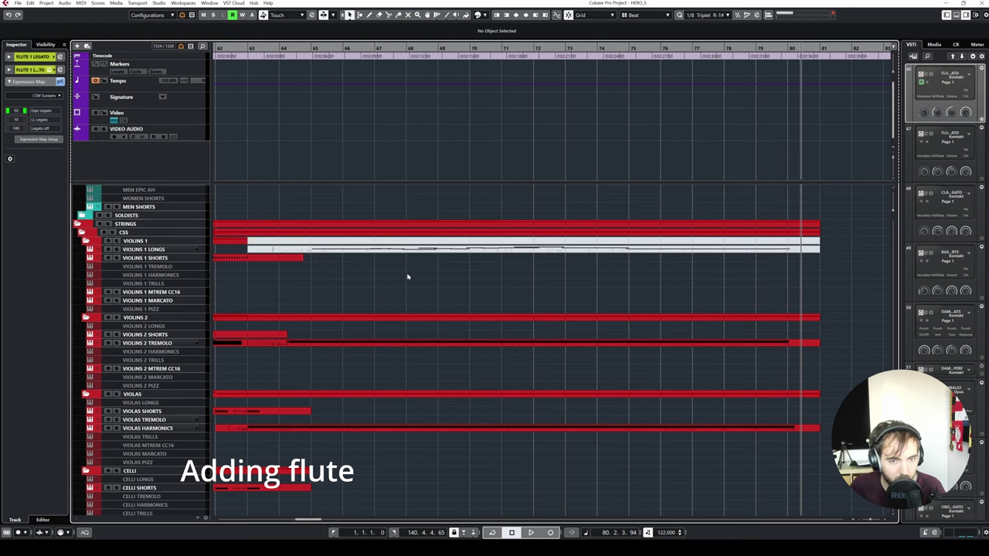
{"action": "scroll", "coordinate": [412, 270], "scroll_direction": "up", "scroll_amount": 10}
{"action": "key", "text": "KP_Multiply"}
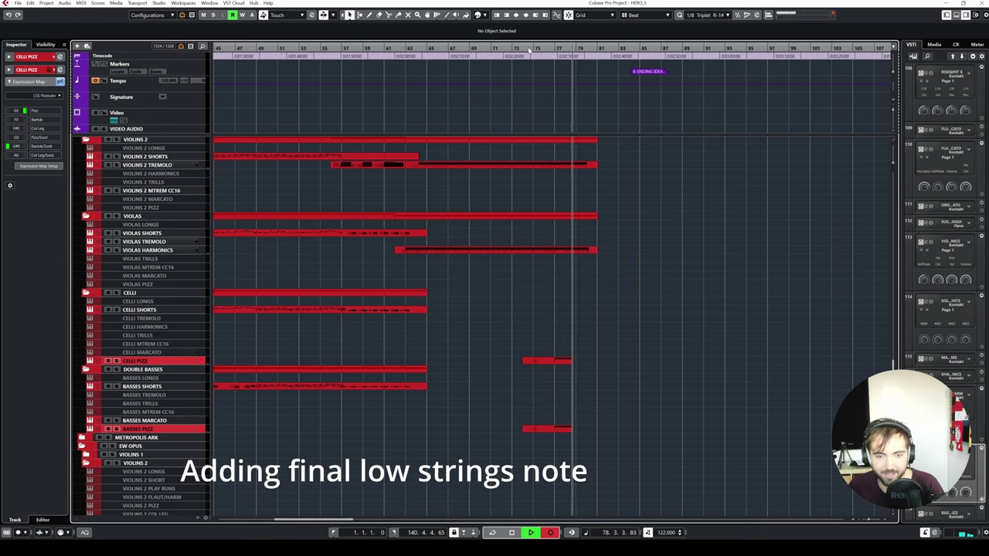
- Finish recording the final low note on CELLI PIZZ and BASSES PIZZ at about bar 77 and play it back
{"action": "key", "text": "space"}
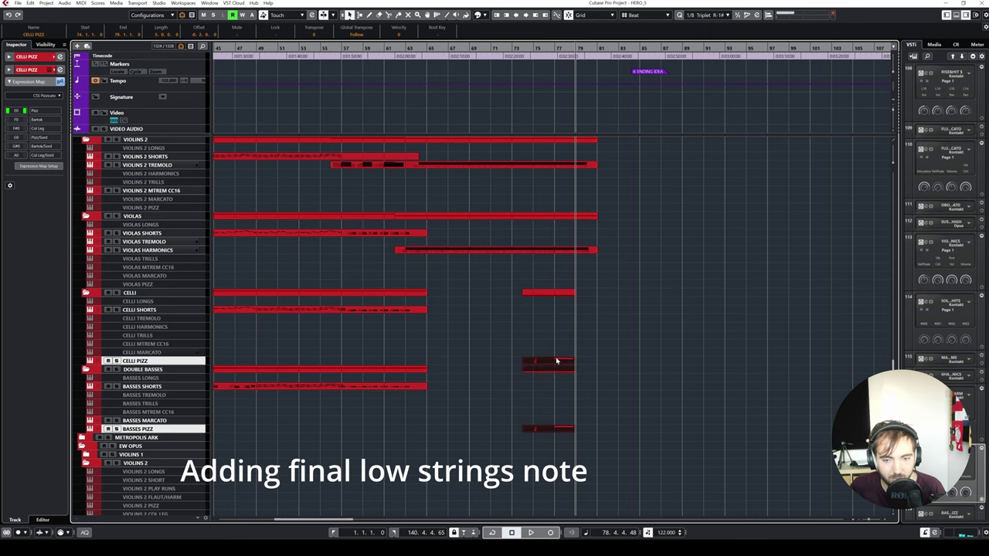
{"action": "key", "text": "space"}
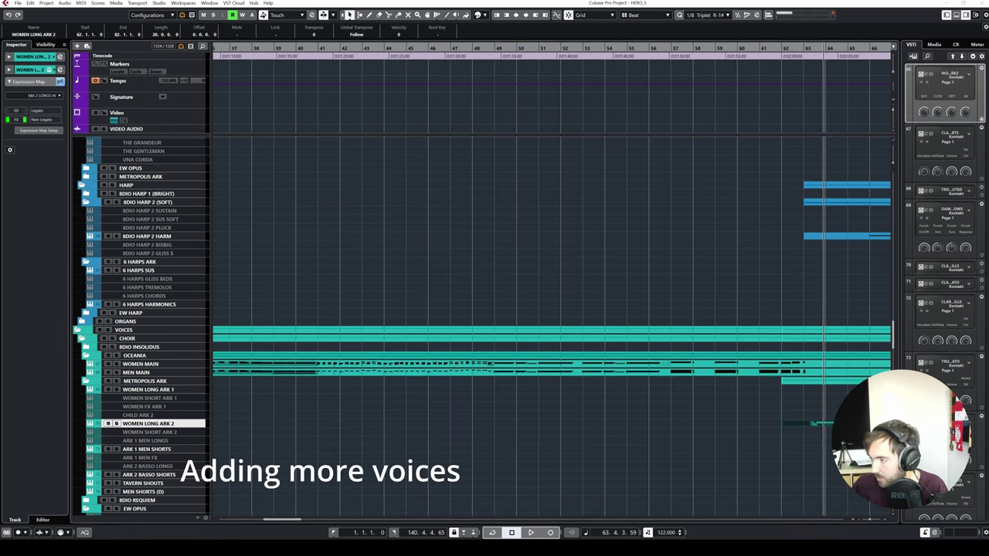
- Find the muted VIOLINS 1 LONGS part that starts at bar 63 and delete it
{"action": "scroll", "coordinate": [618, 335], "scroll_direction": "down", "scroll_amount": 10}
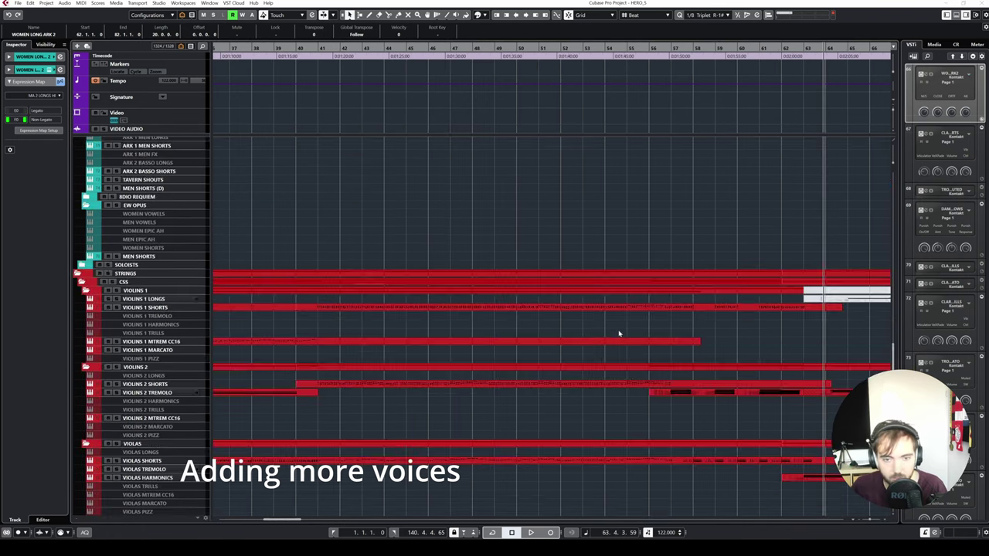
{"action": "left_click", "coordinate": [424, 225]}
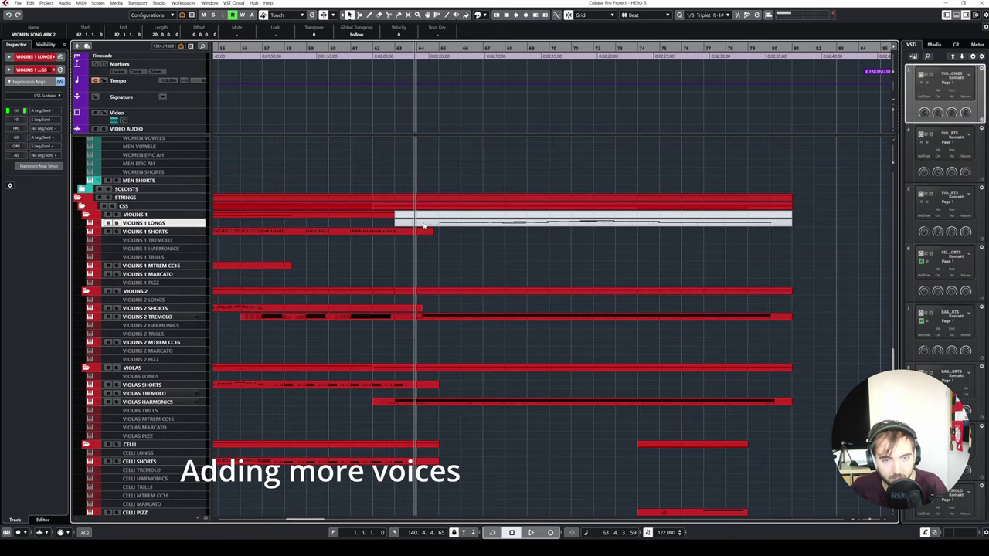
{"action": "left_click", "coordinate": [483, 154]}
- Record a new VIOLINS 1 LONGS line from bar 65 to bar 81
{"action": "left_click", "coordinate": [438, 48]}
{"action": "scroll", "coordinate": [529, 216], "scroll_direction": "up", "scroll_amount": 10}
{"action": "left_click", "coordinate": [506, 271]}
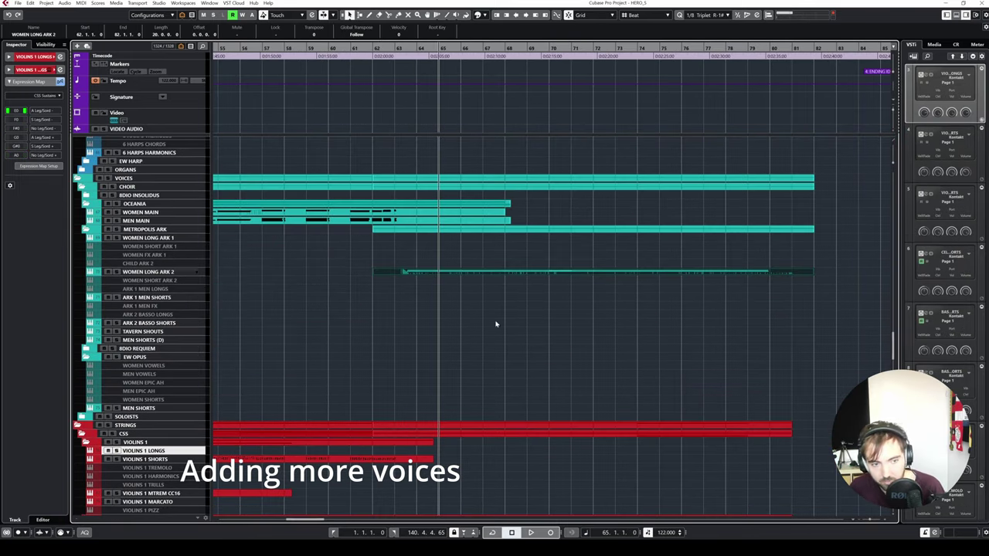
{"action": "scroll", "coordinate": [475, 340], "scroll_direction": "down", "scroll_amount": 4}
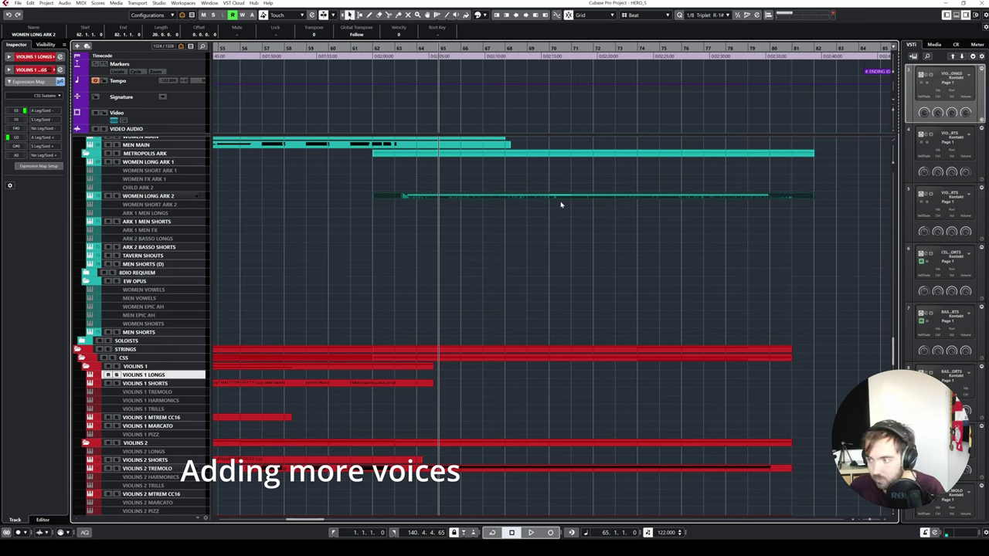
{"action": "left_click", "coordinate": [620, 397]}
{"action": "key", "text": "KP_Multiply"}
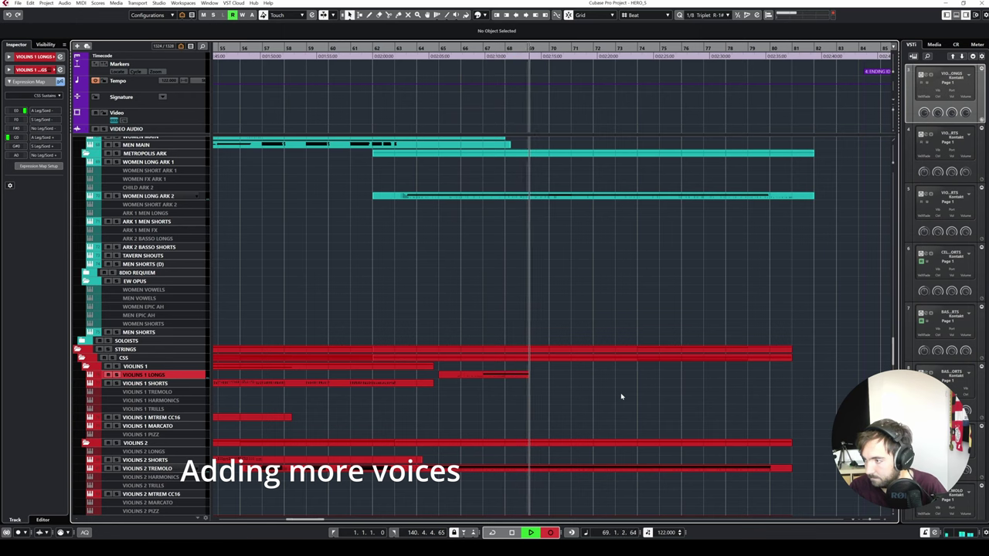
{"action": "key", "text": "space"}
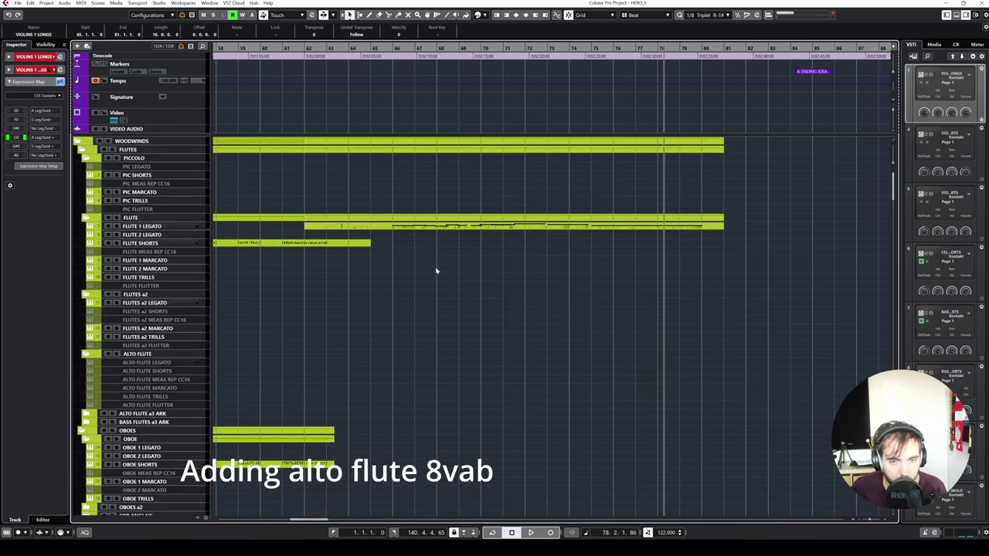
- Copy the FLUTE 1 LEGATO part from bar 62 onto the ALTO FLUTE LEGATO track at the same position
{"action": "left_click", "coordinate": [410, 232]}
{"action": "left_click", "coordinate": [306, 49]}
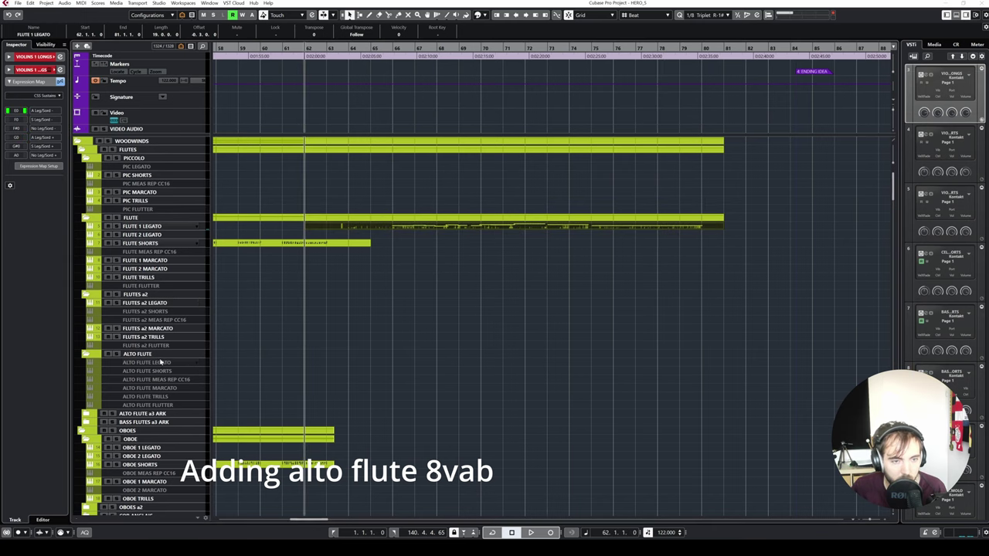
{"action": "left_click", "coordinate": [162, 363]}
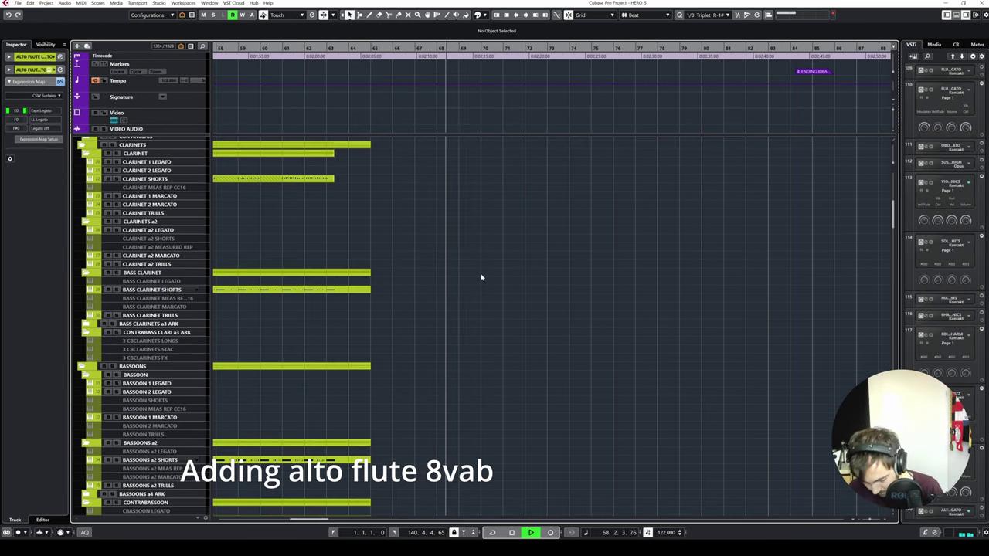
- Open the FLUTE 1 LEGATO part that starts at bar 62 in the Key Editor and check its notes up to the end
{"action": "key", "text": "f"}
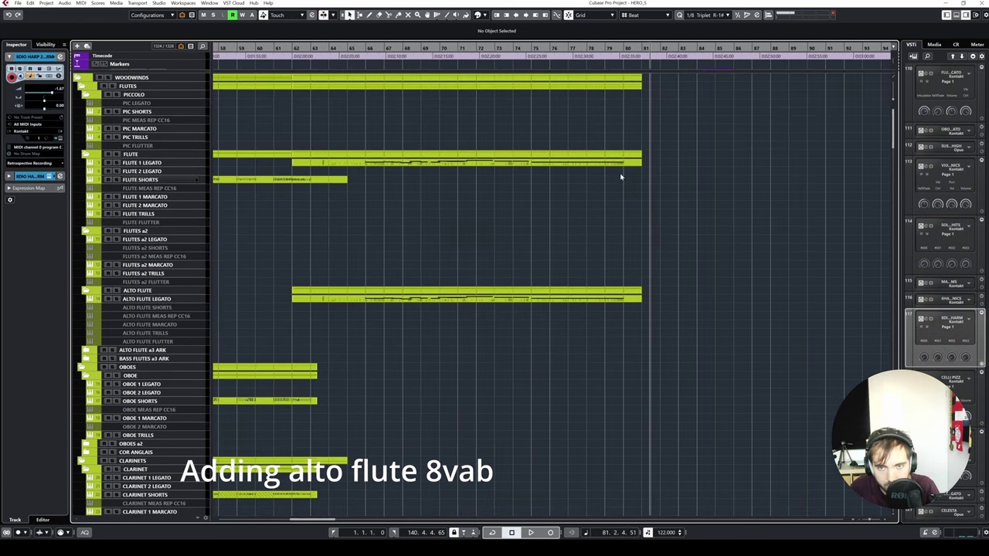
{"action": "double_click", "coordinate": [635, 164]}
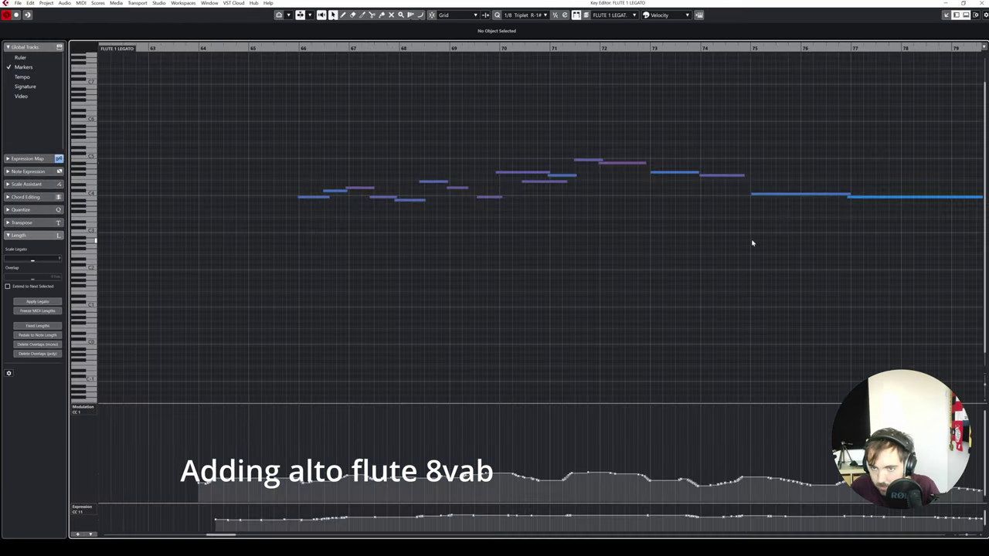
{"action": "scroll", "coordinate": [666, 313], "scroll_direction": "right", "scroll_amount": 10}
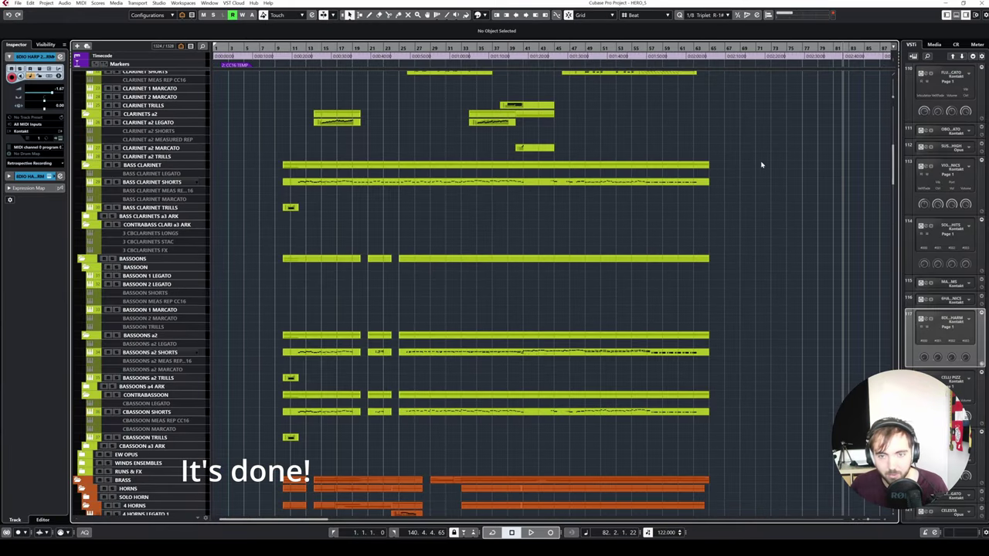
- Play the piece from the beginning and review the woodwind, brass, harp, choir and string parts during playback
{"action": "scroll", "coordinate": [759, 168], "scroll_direction": "down", "scroll_amount": 20}
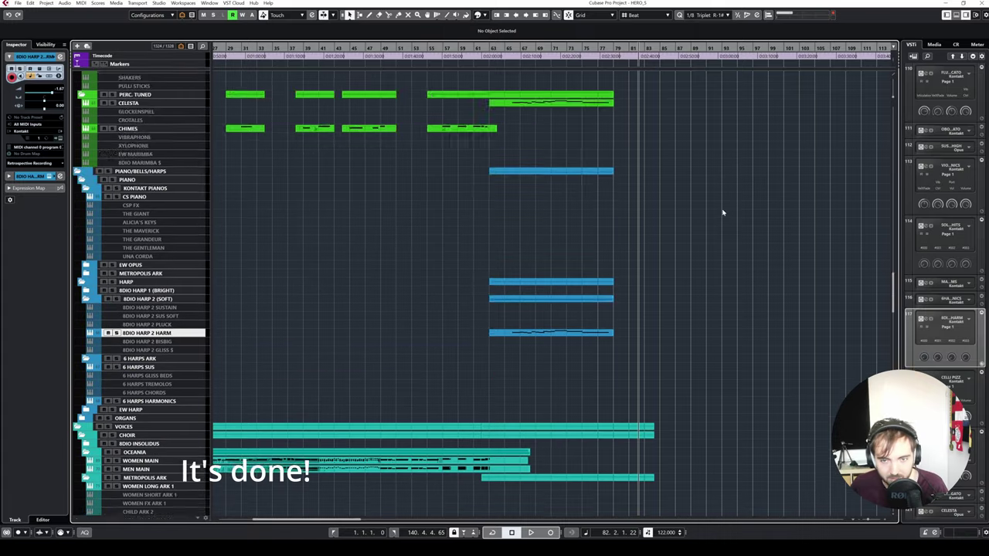
{"action": "scroll", "coordinate": [629, 237], "scroll_direction": "down", "scroll_amount": 20}
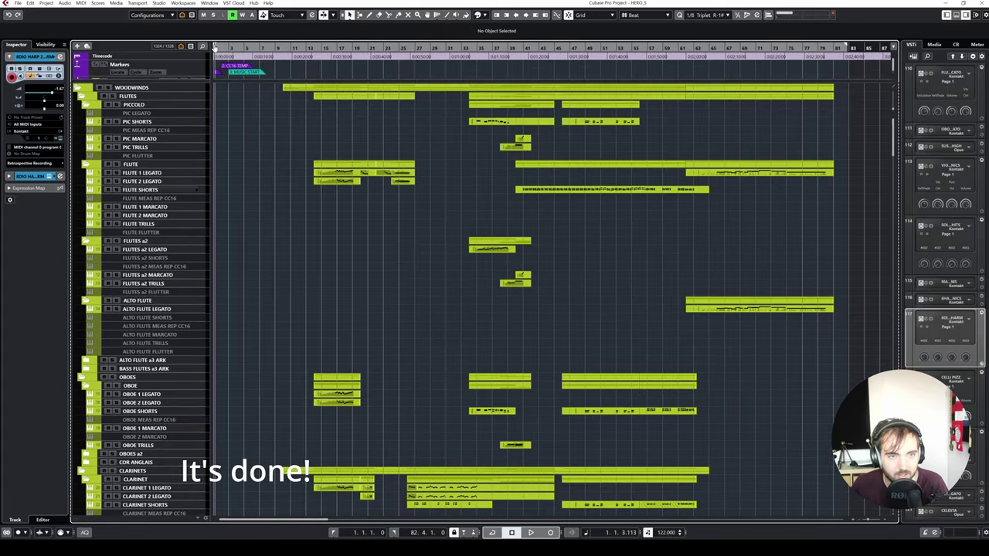
{"action": "key", "text": "space"}
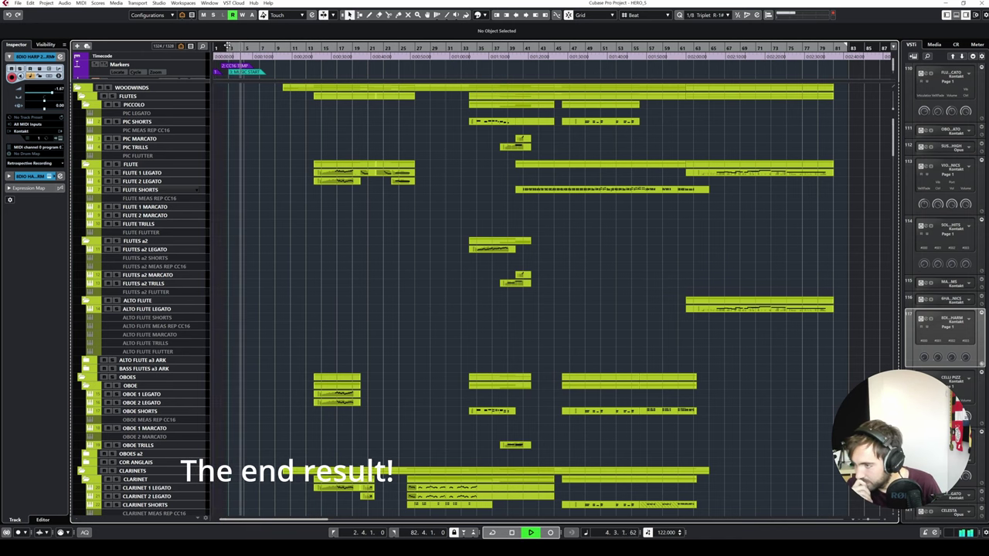
{"action": "scroll", "coordinate": [309, 224], "scroll_direction": "down", "scroll_amount": 15}
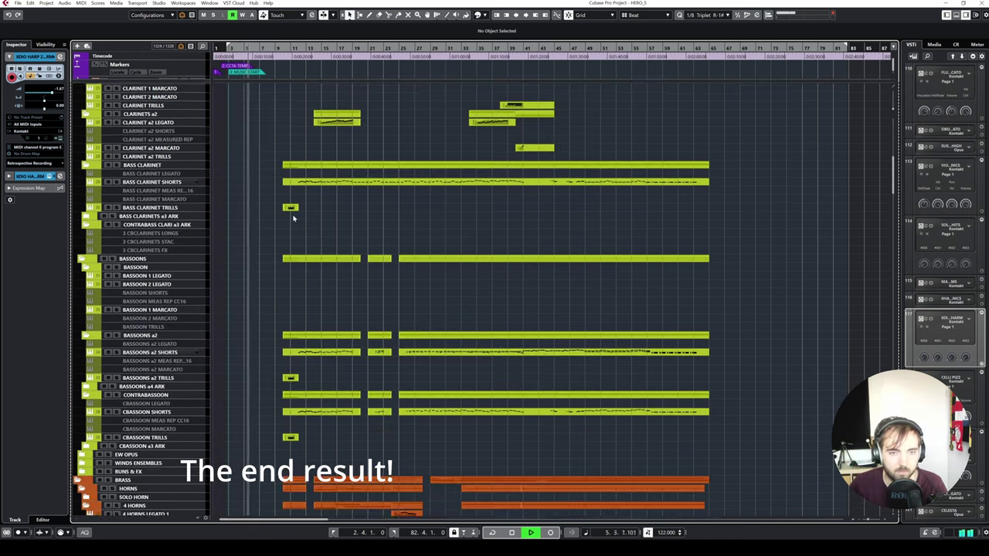
{"action": "scroll", "coordinate": [478, 287], "scroll_direction": "down", "scroll_amount": 5}
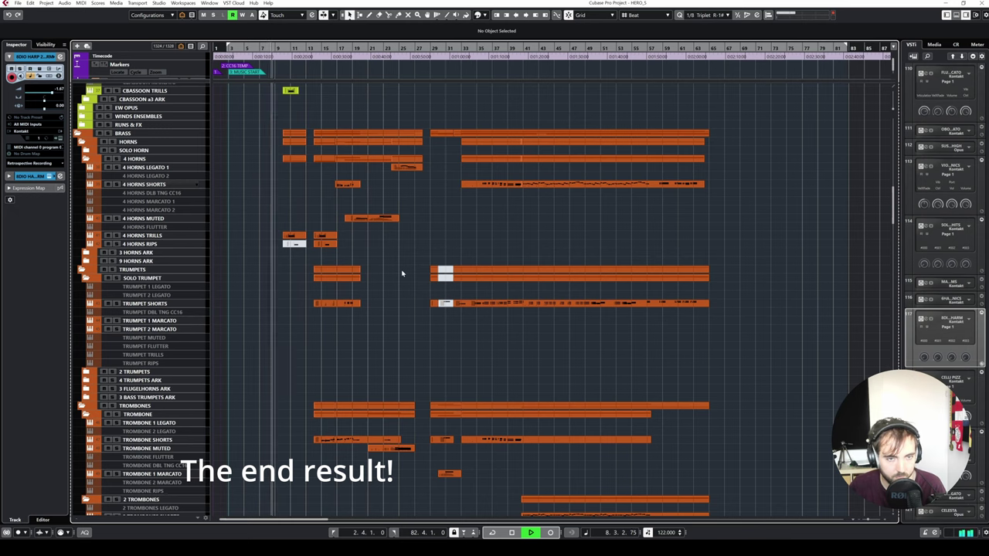
{"action": "scroll", "coordinate": [381, 266], "scroll_direction": "down", "scroll_amount": 10}
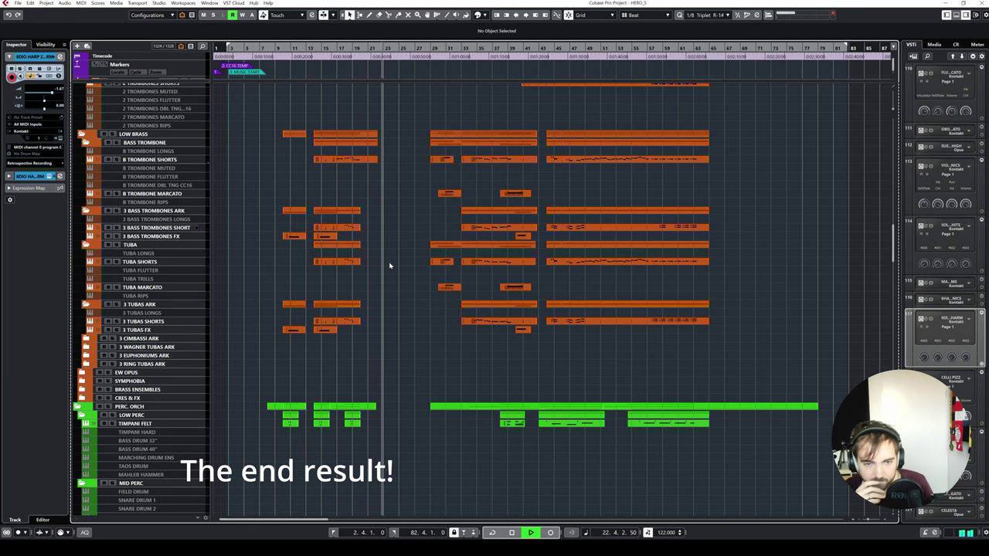
{"action": "scroll", "coordinate": [389, 266], "scroll_direction": "down", "scroll_amount": 10}
{"action": "scroll", "coordinate": [389, 266], "scroll_direction": "down", "scroll_amount": 10}
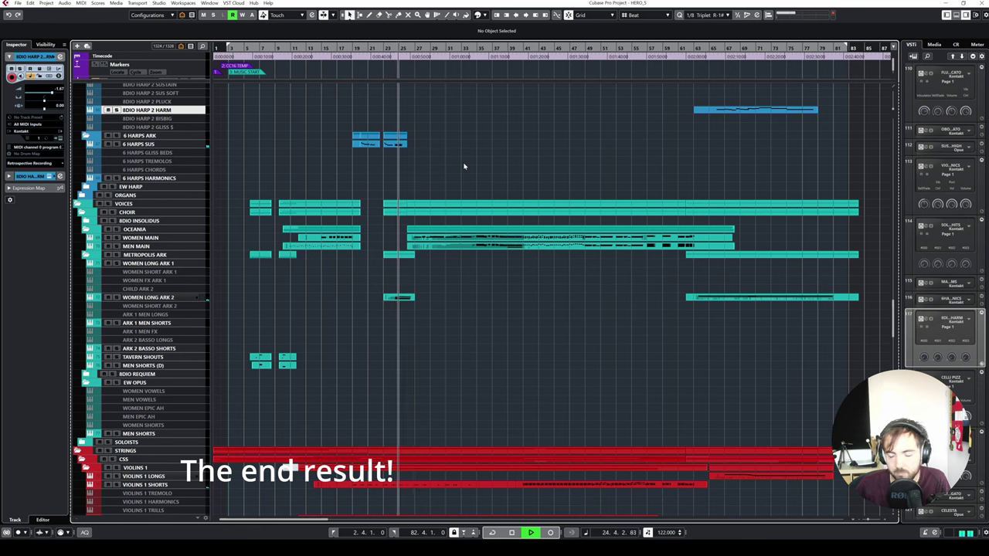
{"action": "scroll", "coordinate": [464, 166], "scroll_direction": "down", "scroll_amount": 10}
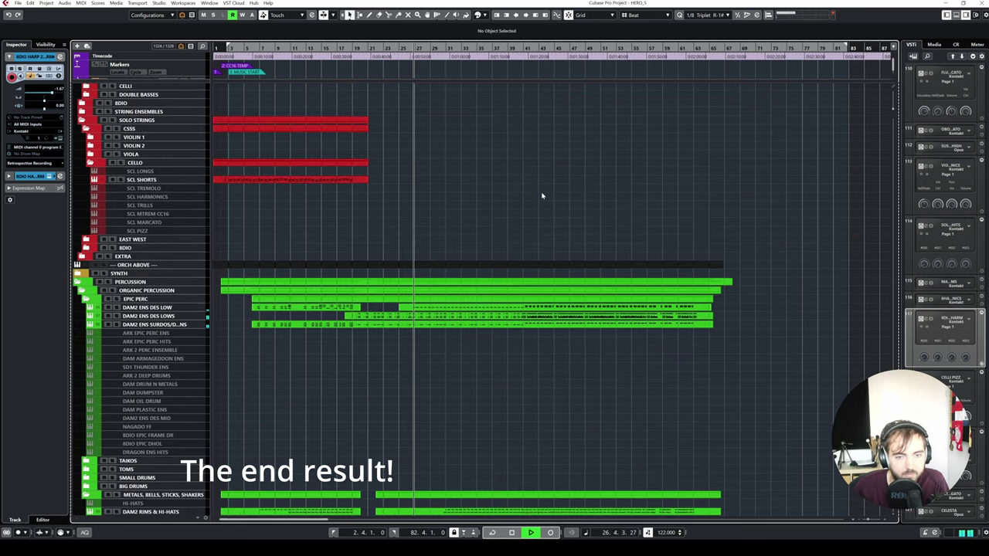
- Review the metals, booms, drum kit and guitar parts during playback, ending back at the epic percussion ensembles
{"action": "scroll", "coordinate": [541, 194], "scroll_direction": "down", "scroll_amount": 5}
{"action": "scroll", "coordinate": [609, 195], "scroll_direction": "down", "scroll_amount": 3}
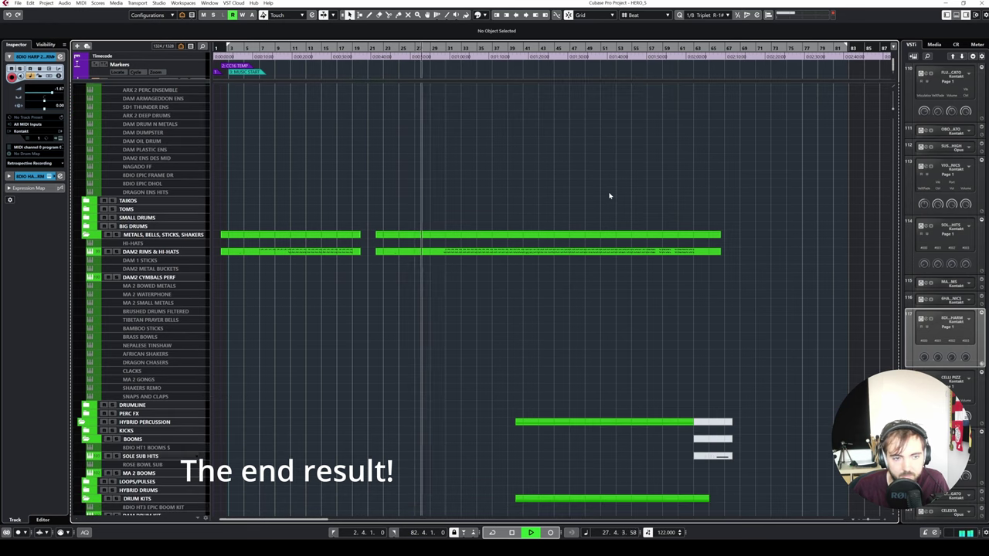
{"action": "scroll", "coordinate": [608, 196], "scroll_direction": "down", "scroll_amount": 9}
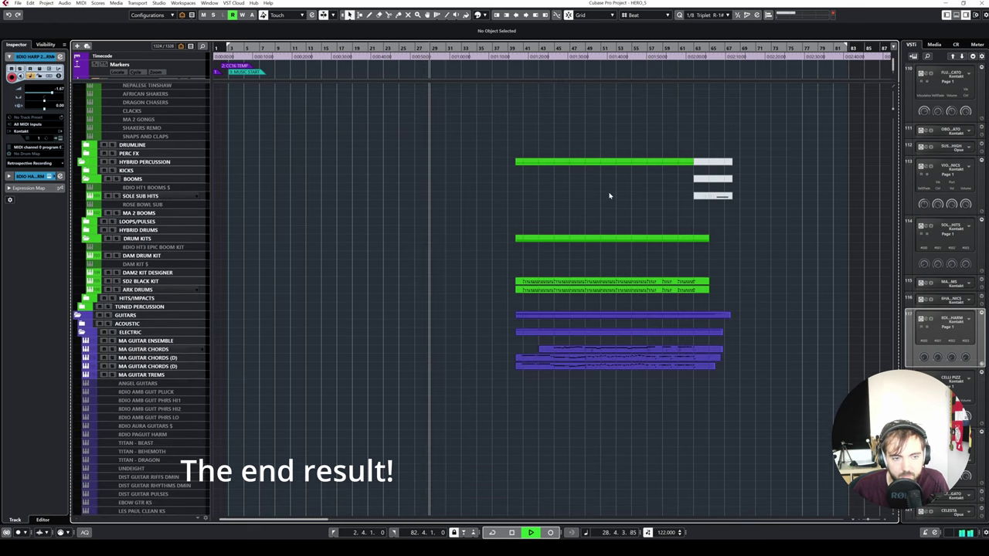
{"action": "scroll", "coordinate": [608, 196], "scroll_direction": "down", "scroll_amount": 6}
{"action": "scroll", "coordinate": [609, 196], "scroll_direction": "up", "scroll_amount": 11}
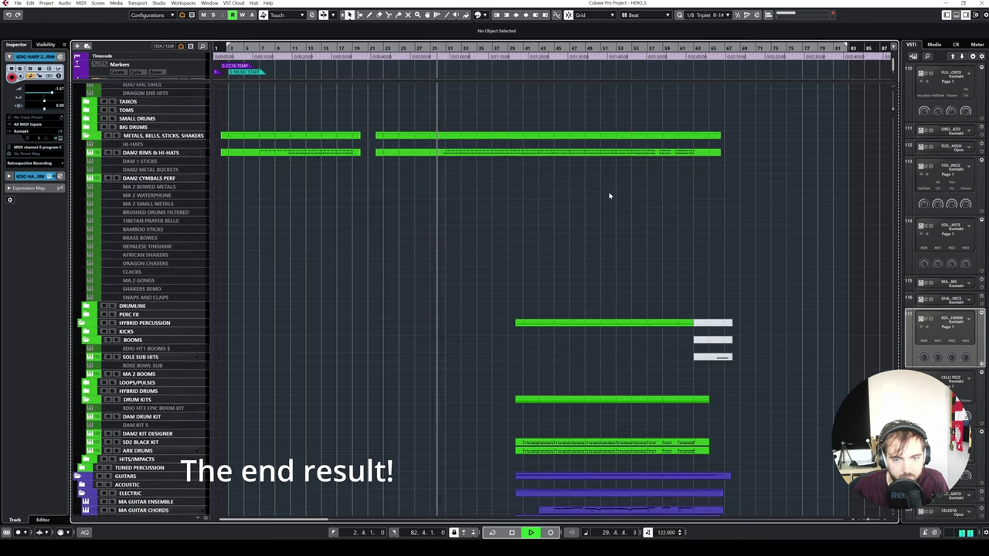
{"action": "scroll", "coordinate": [608, 195], "scroll_direction": "up", "scroll_amount": 15}
{"action": "scroll", "coordinate": [608, 196], "scroll_direction": "down", "scroll_amount": 7}
{"action": "scroll", "coordinate": [609, 195], "scroll_direction": "up", "scroll_amount": 3}
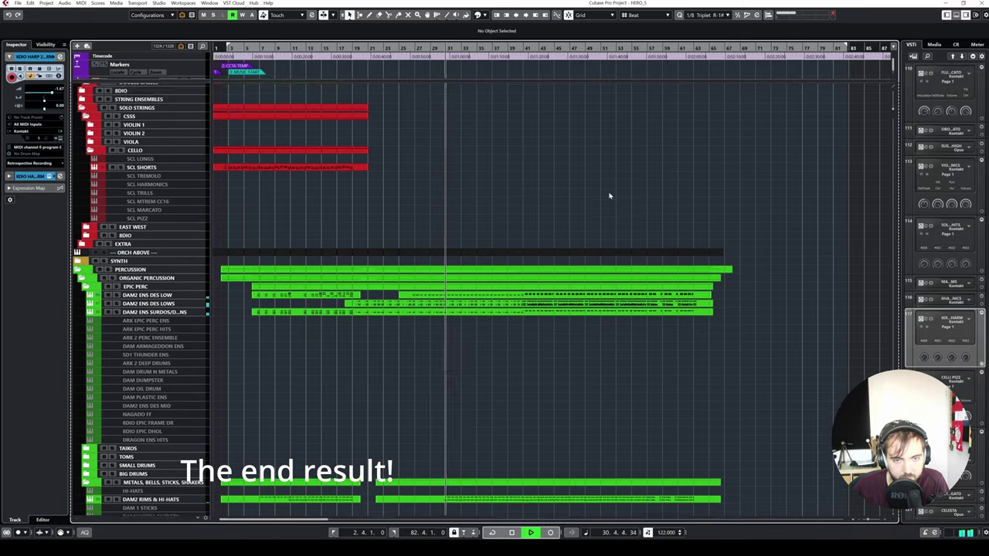
- Review the choir, harp, tuned percussion, cymbal, low brass, trombone and timpani parts as the playback continues
{"action": "scroll", "coordinate": [609, 195], "scroll_direction": "up", "scroll_amount": 20}
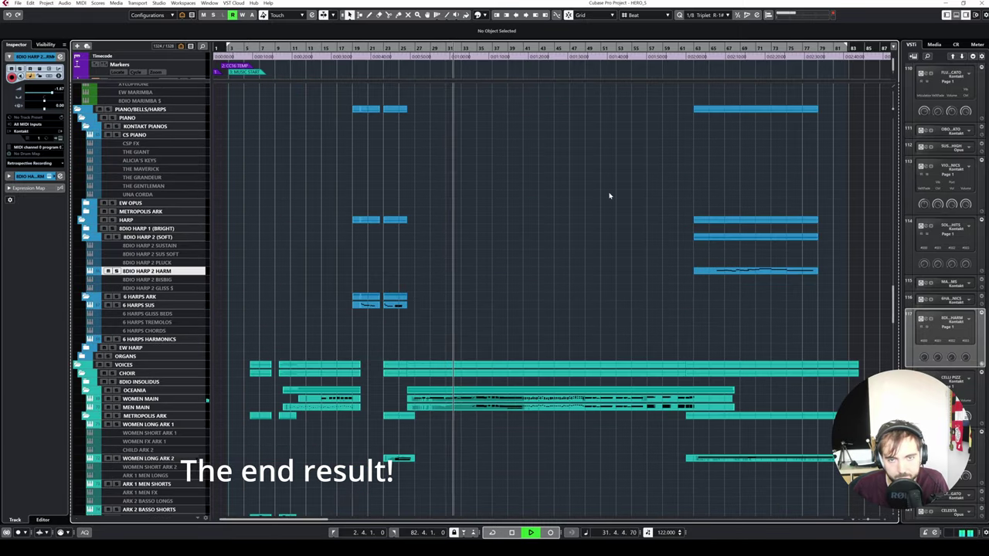
{"action": "scroll", "coordinate": [609, 195], "scroll_direction": "up", "scroll_amount": 14}
{"action": "scroll", "coordinate": [609, 195], "scroll_direction": "down", "scroll_amount": 8}
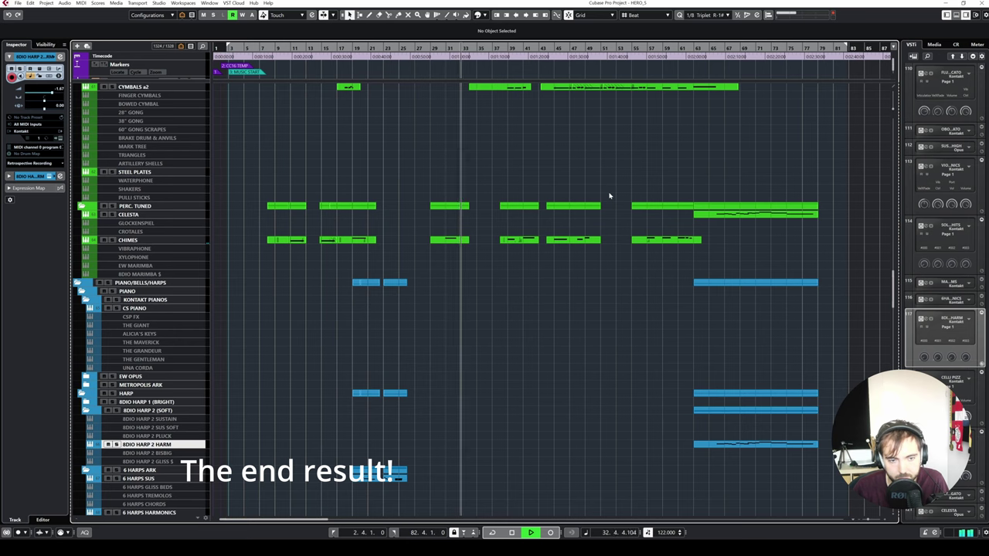
{"action": "scroll", "coordinate": [609, 195], "scroll_direction": "up", "scroll_amount": 4}
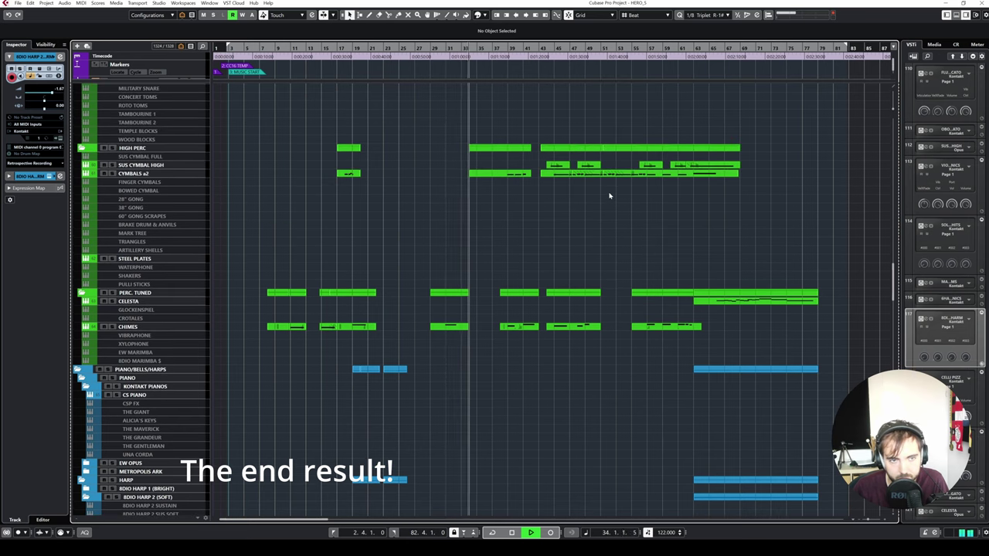
{"action": "scroll", "coordinate": [608, 195], "scroll_direction": "up", "scroll_amount": 4}
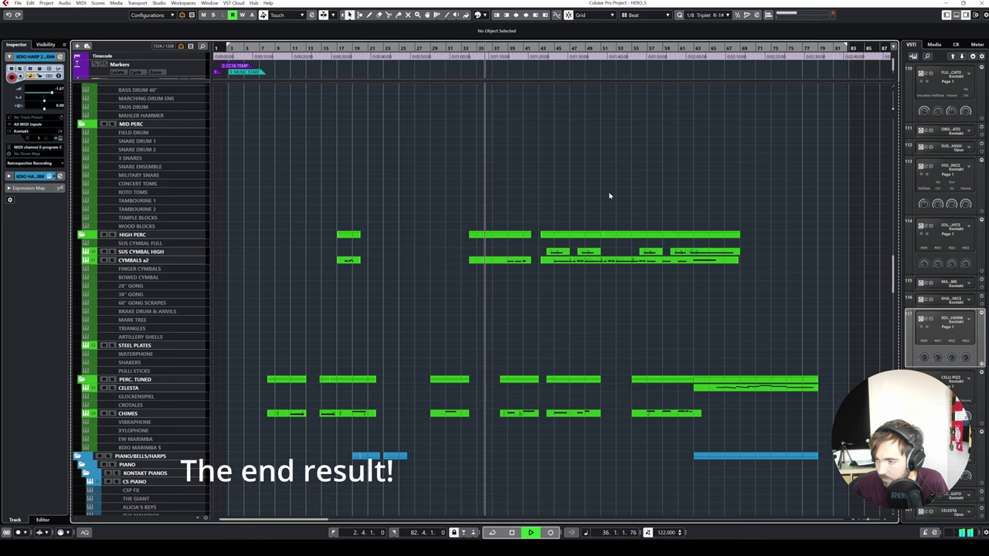
{"action": "scroll", "coordinate": [609, 195], "scroll_direction": "up", "scroll_amount": 15}
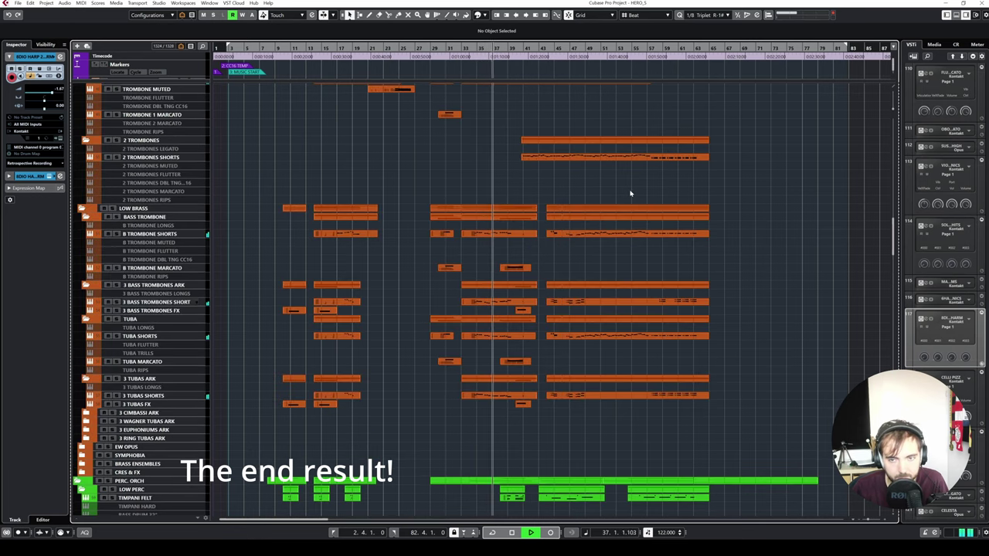
{"action": "scroll", "coordinate": [631, 193], "scroll_direction": "up", "scroll_amount": 3}
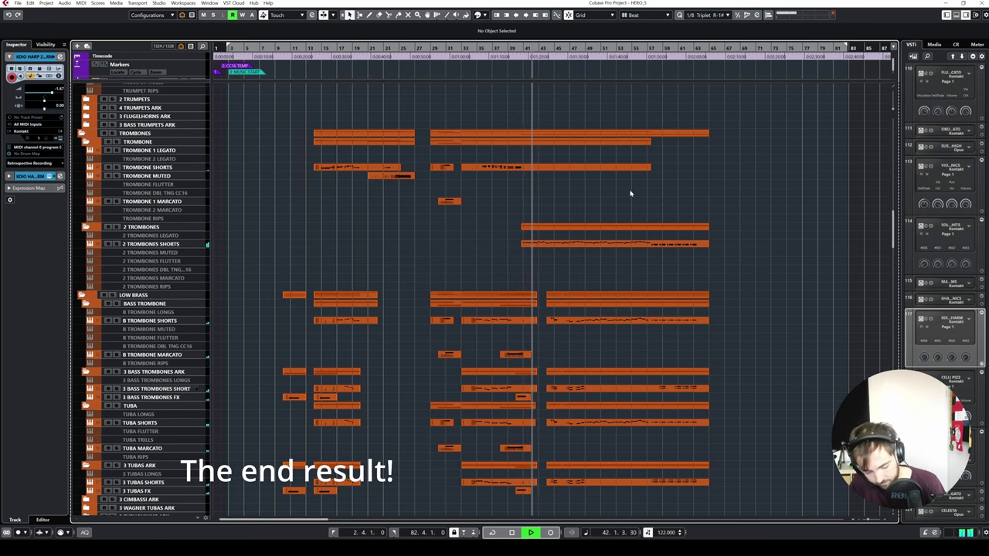
{"action": "scroll", "coordinate": [695, 210], "scroll_direction": "up", "scroll_amount": 3}
{"action": "scroll", "coordinate": [695, 209], "scroll_direction": "down", "scroll_amount": 6}
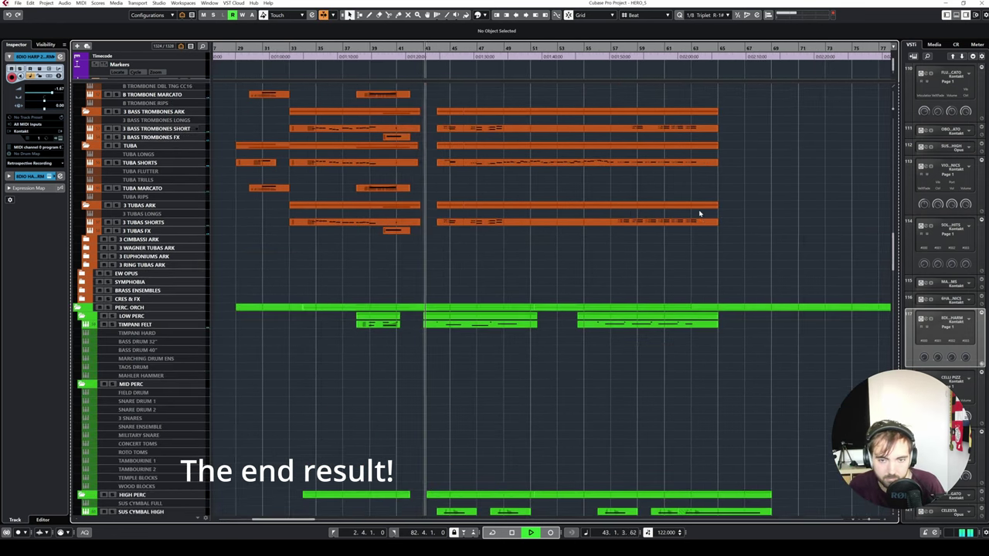
{"action": "scroll", "coordinate": [698, 209], "scroll_direction": "down", "scroll_amount": 4}
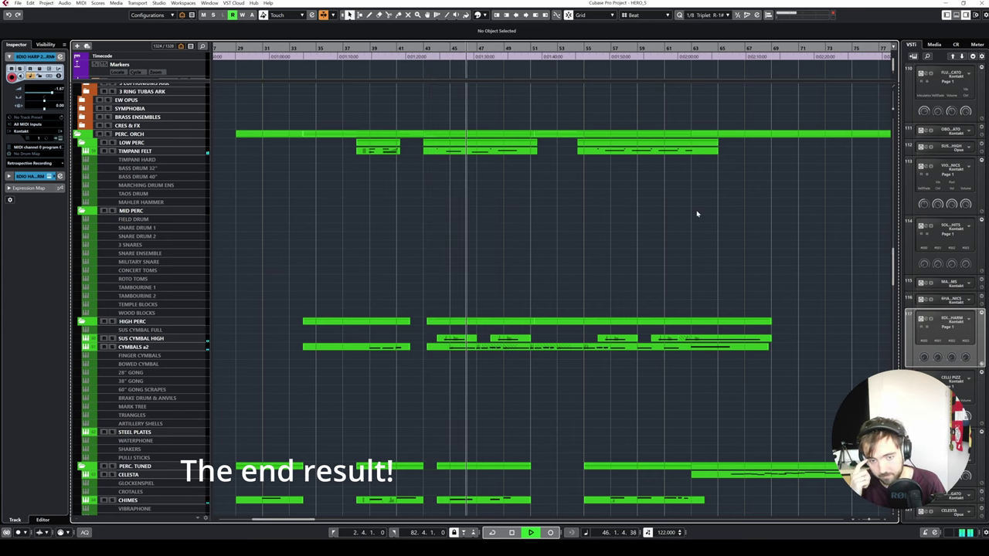
{"action": "scroll", "coordinate": [702, 211], "scroll_direction": "right", "scroll_amount": 2}
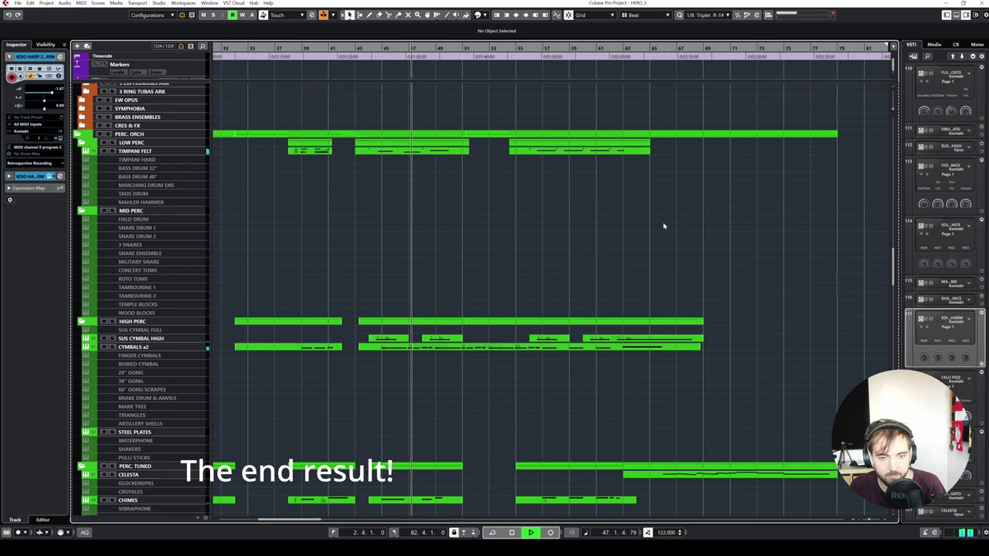
{"action": "right_click", "coordinate": [446, 350]}
{"action": "right_click", "coordinate": [433, 383]}
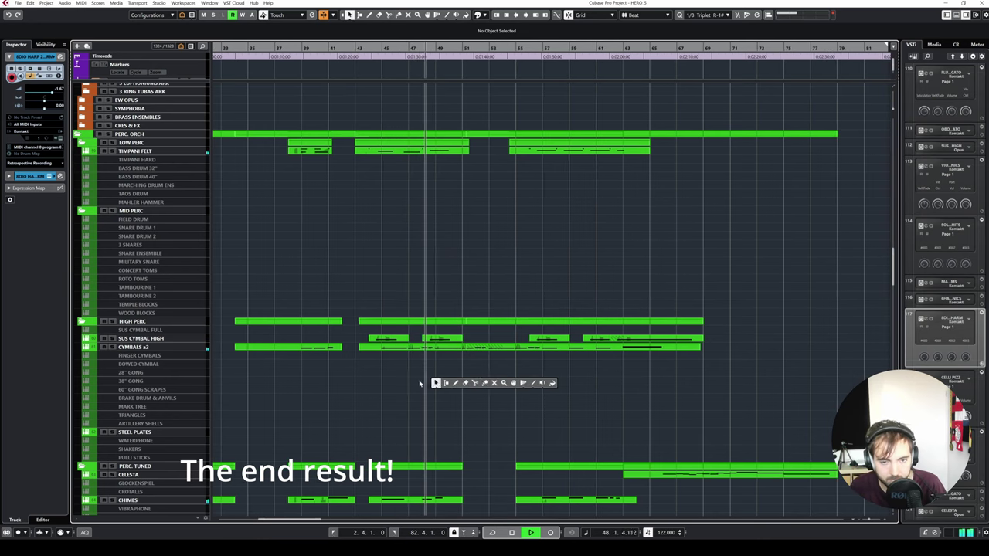
{"action": "right_click", "coordinate": [473, 358]}
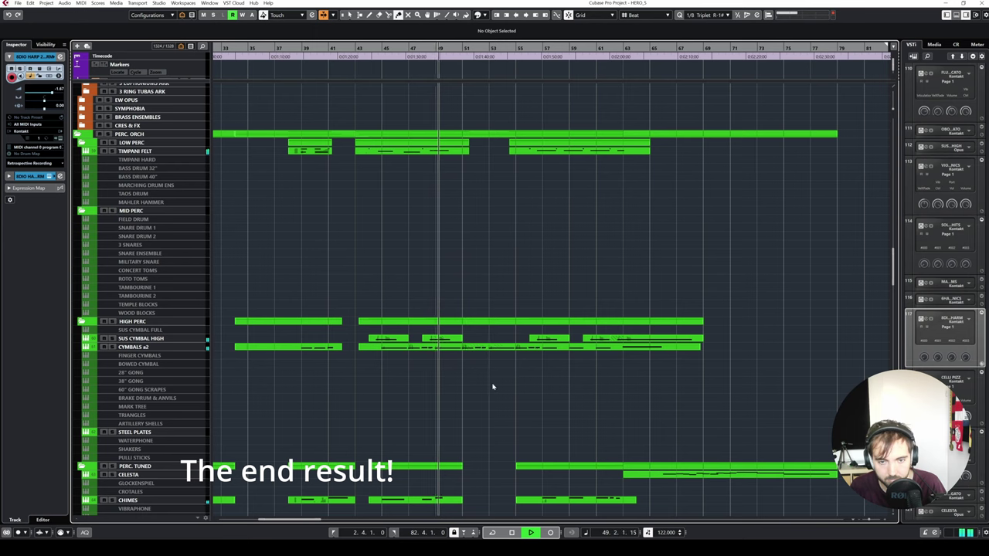
{"action": "right_click", "coordinate": [620, 337]}
{"action": "key", "text": "Escape"}
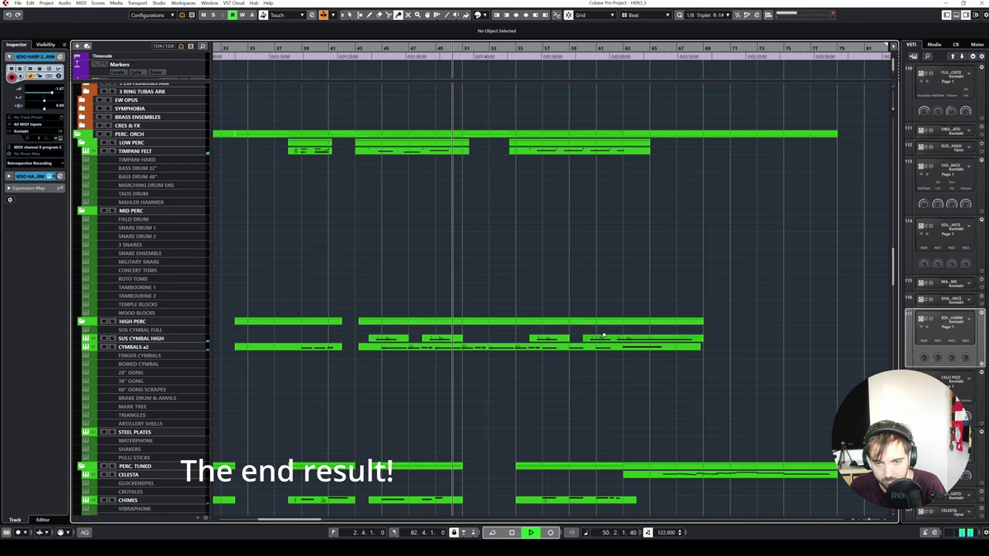
- Review the cymbal, tuned percussion, harp, choir and string parts while the piece plays through the climax
{"action": "scroll", "coordinate": [586, 384], "scroll_direction": "down", "scroll_amount": 4}
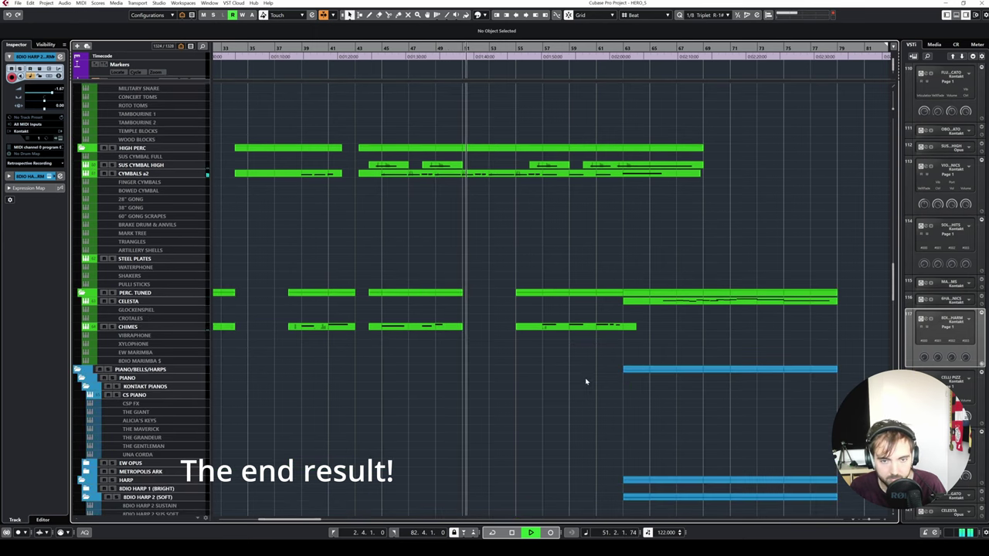
{"action": "scroll", "coordinate": [580, 367], "scroll_direction": "down", "scroll_amount": 4}
{"action": "scroll", "coordinate": [568, 340], "scroll_direction": "up", "scroll_amount": 2}
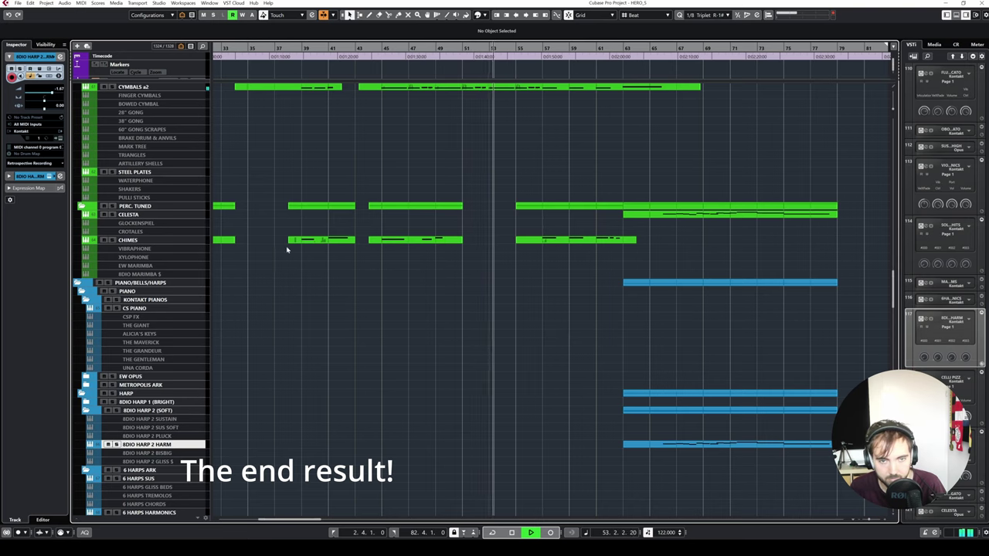
{"action": "scroll", "coordinate": [547, 326], "scroll_direction": "down", "scroll_amount": 2}
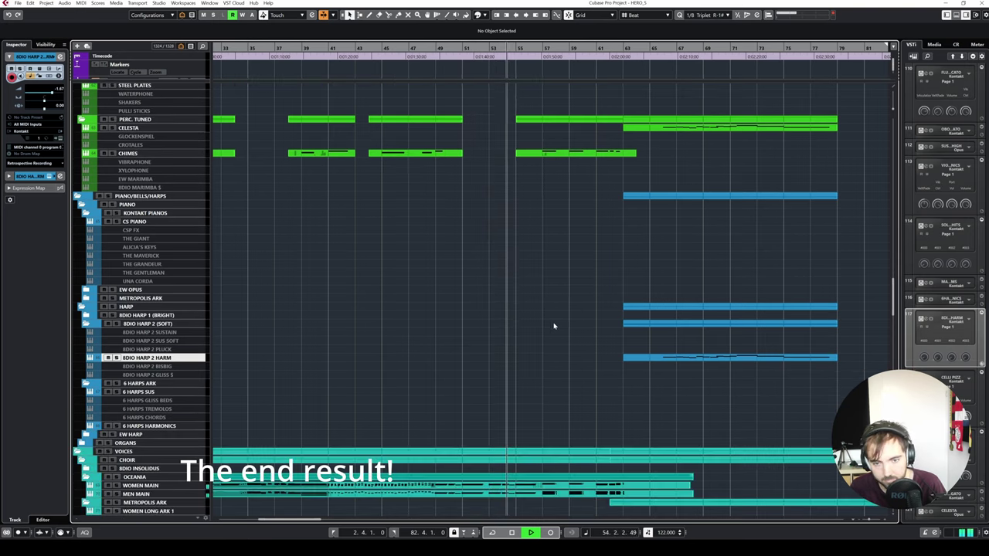
{"action": "scroll", "coordinate": [553, 326], "scroll_direction": "down", "scroll_amount": 4}
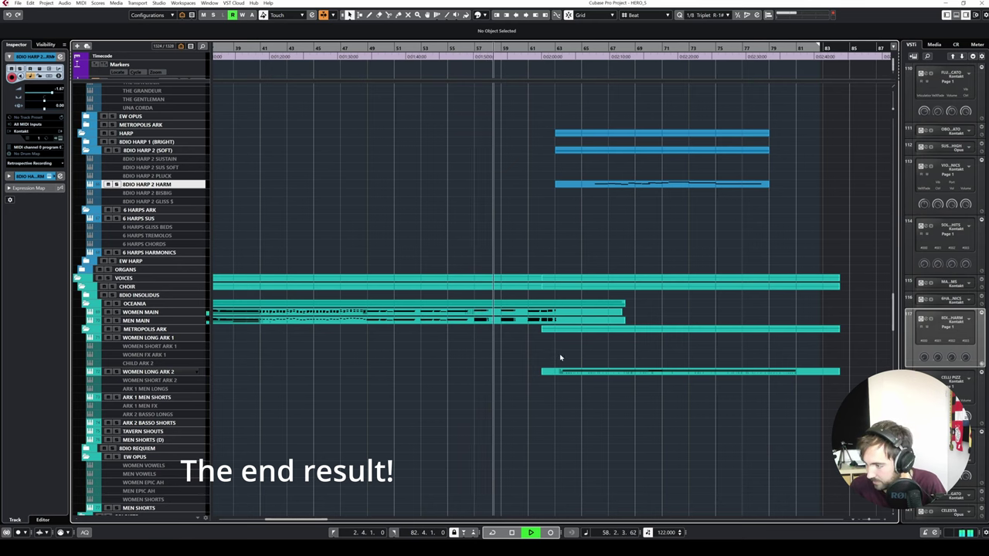
{"action": "scroll", "coordinate": [561, 357], "scroll_direction": "down", "scroll_amount": 10}
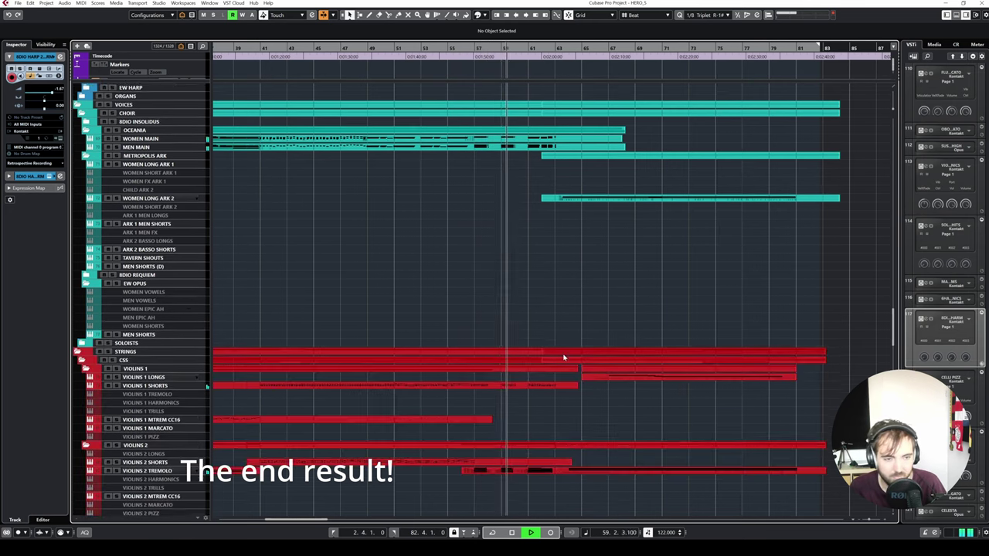
{"action": "scroll", "coordinate": [571, 355], "scroll_direction": "right", "scroll_amount": 2}
{"action": "scroll", "coordinate": [590, 353], "scroll_direction": "down", "scroll_amount": 5}
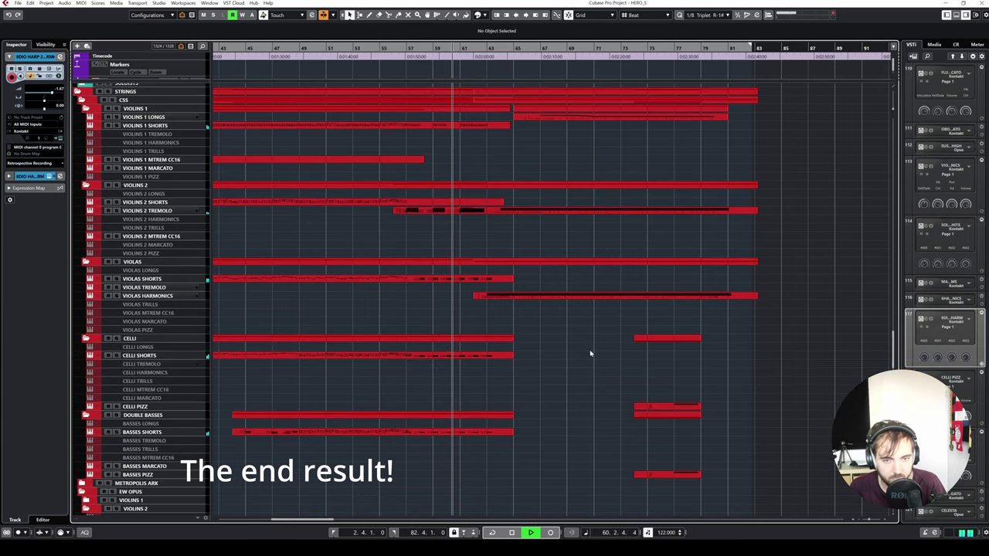
- Extend the black ORCH ABOVE divider part below the strings so that it ends at bar 82
{"action": "scroll", "coordinate": [539, 372], "scroll_direction": "down", "scroll_amount": 5}
{"action": "scroll", "coordinate": [538, 371], "scroll_direction": "down", "scroll_amount": 10}
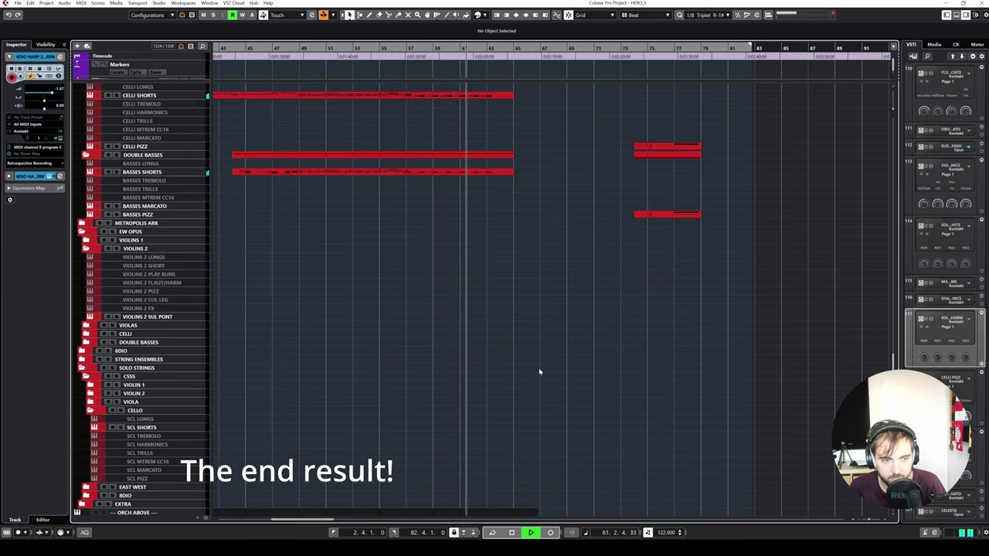
{"action": "scroll", "coordinate": [559, 370], "scroll_direction": "down", "scroll_amount": 5}
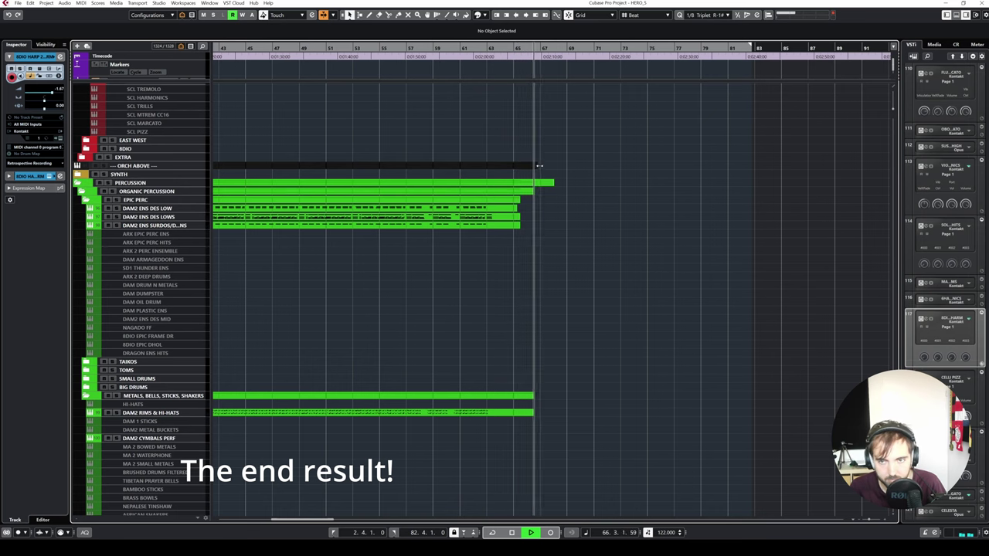
{"action": "left_click_drag", "start_coordinate": [536, 165], "coordinate": [740, 162]}
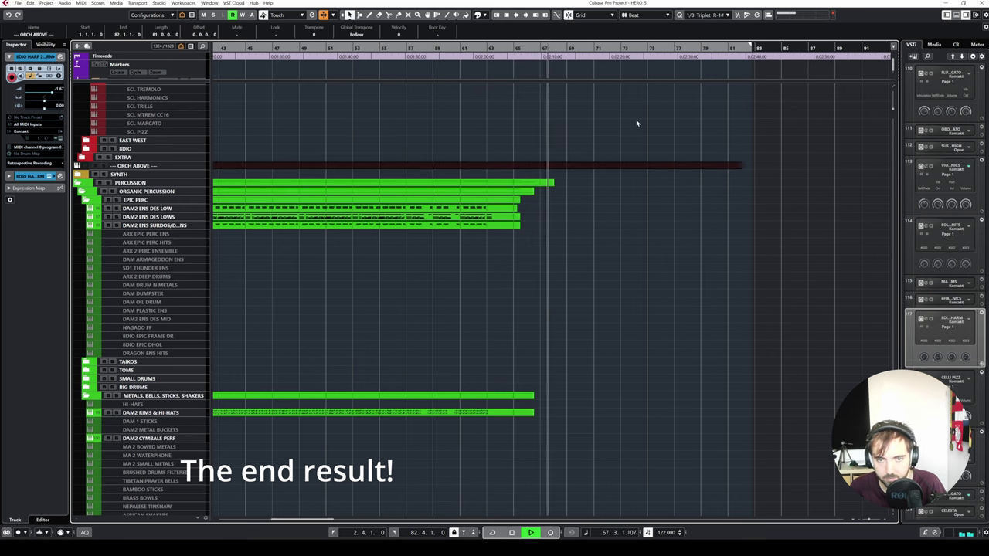
- Review the string, choir, harp and celesta parts while the soft ending plays out
{"action": "scroll", "coordinate": [636, 122], "scroll_direction": "up", "scroll_amount": 5}
{"action": "scroll", "coordinate": [635, 123], "scroll_direction": "up", "scroll_amount": 10}
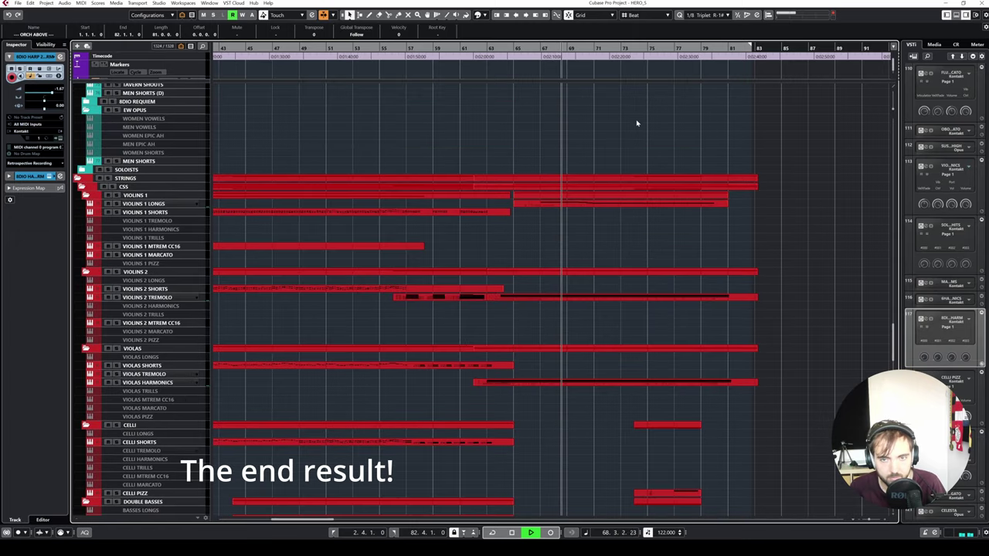
{"action": "scroll", "coordinate": [636, 122], "scroll_direction": "up", "scroll_amount": 5}
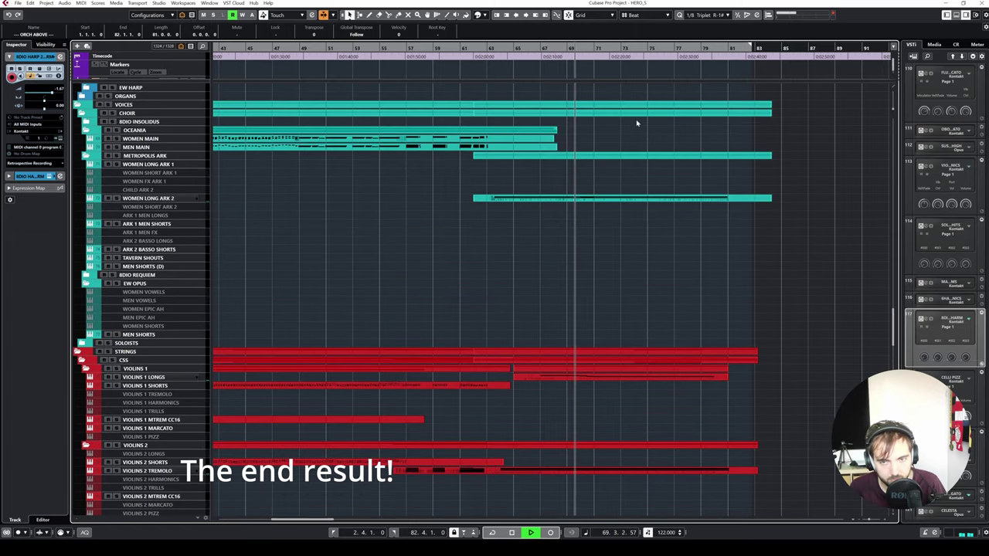
{"action": "scroll", "coordinate": [637, 123], "scroll_direction": "up", "scroll_amount": 3}
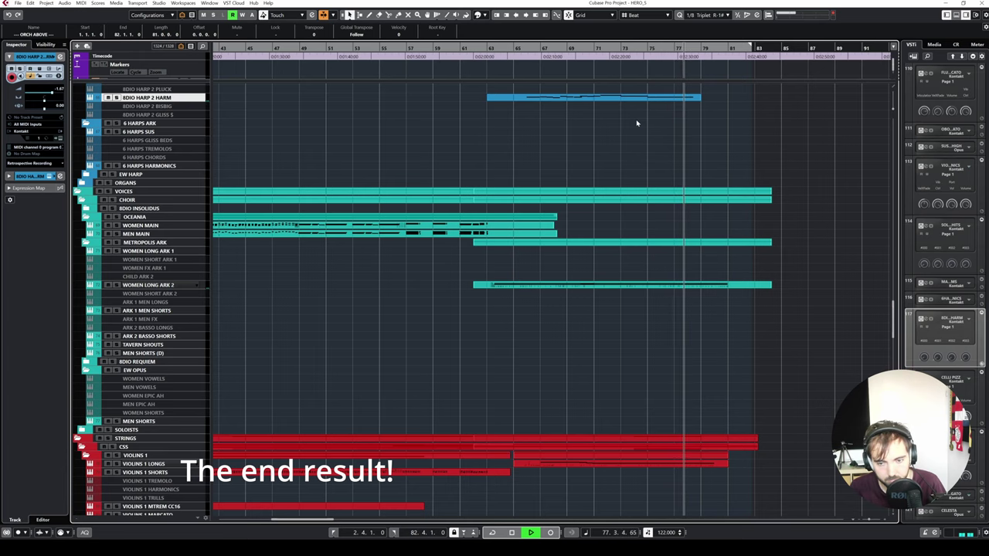
{"action": "scroll", "coordinate": [635, 119], "scroll_direction": "up", "scroll_amount": 10}
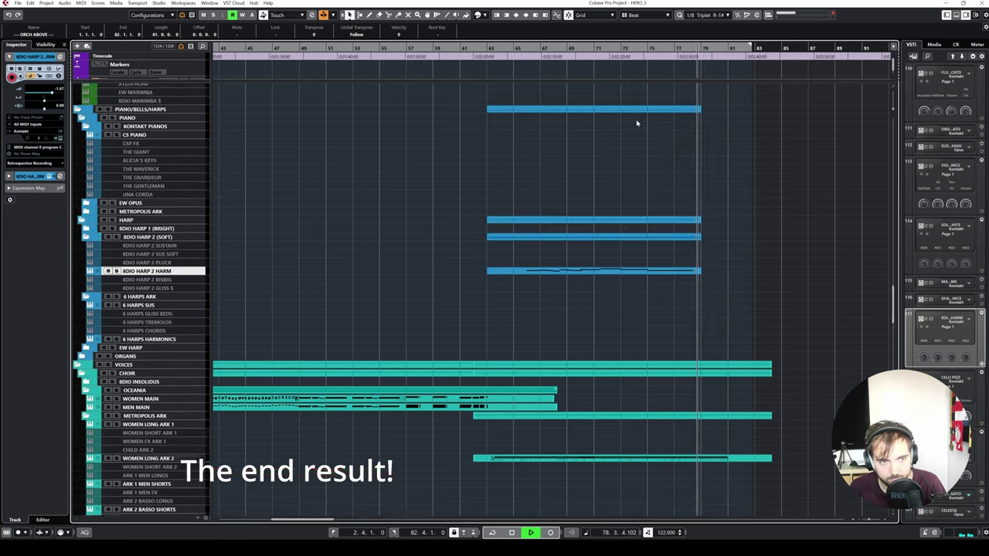
{"action": "scroll", "coordinate": [635, 119], "scroll_direction": "up", "scroll_amount": 5}
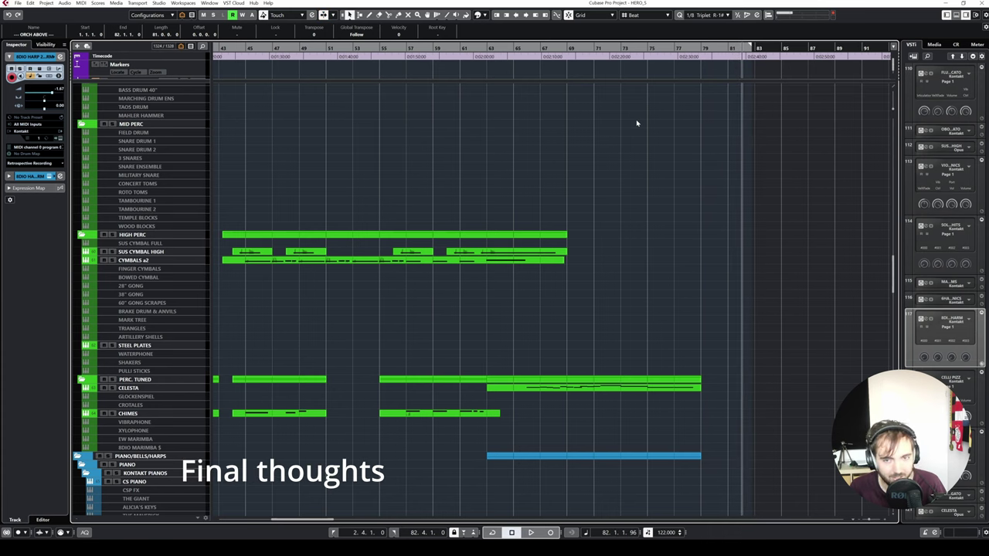
- Place the playback cursor at bar 62 and examine the choir and string parts where the soft ending begins
{"action": "scroll", "coordinate": [636, 119], "scroll_direction": "down", "scroll_amount": 5}
{"action": "left_click", "coordinate": [502, 49]}
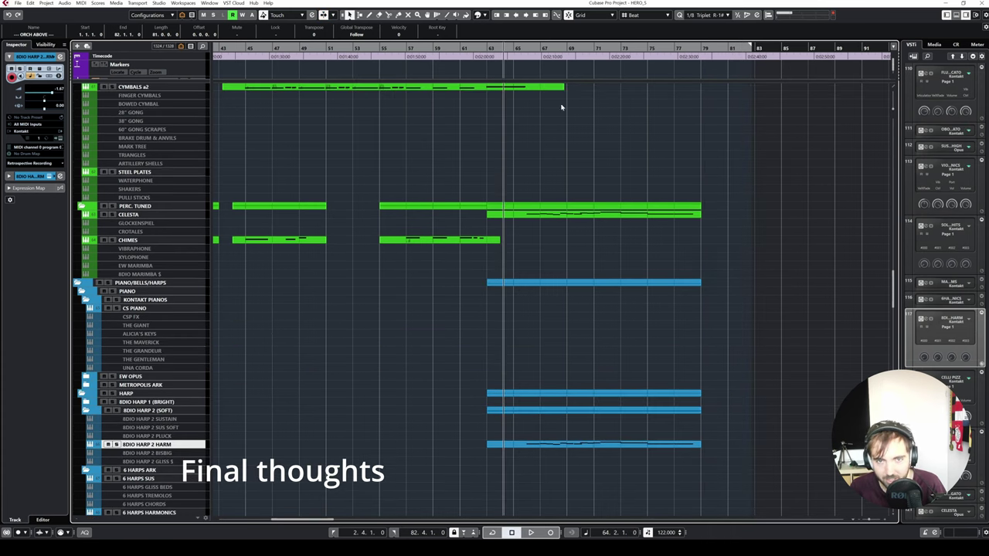
{"action": "key", "text": "h"}
{"action": "key", "text": "h"}
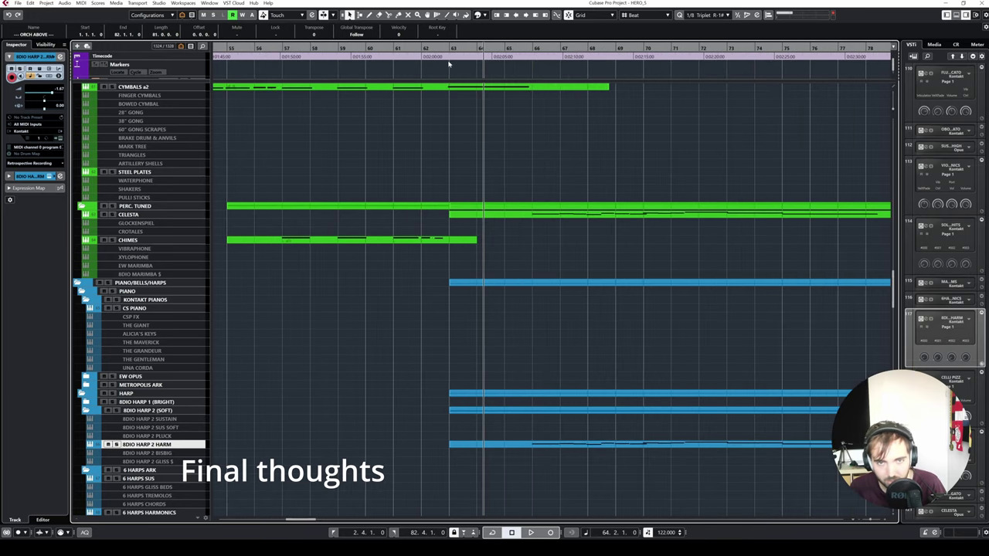
{"action": "left_click", "coordinate": [422, 49]}
{"action": "scroll", "coordinate": [592, 135], "scroll_direction": "down", "scroll_amount": 10}
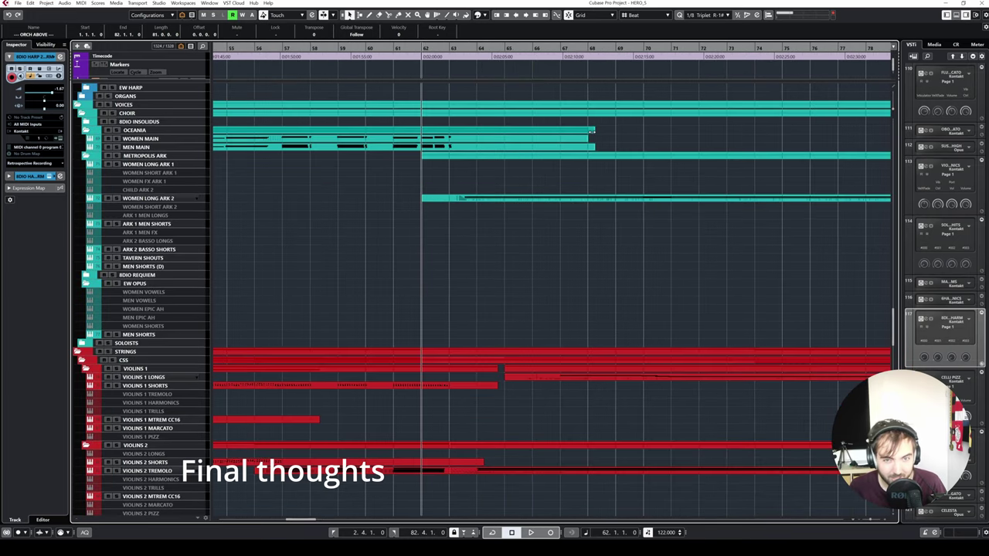
{"action": "scroll", "coordinate": [592, 135], "scroll_direction": "down", "scroll_amount": 5}
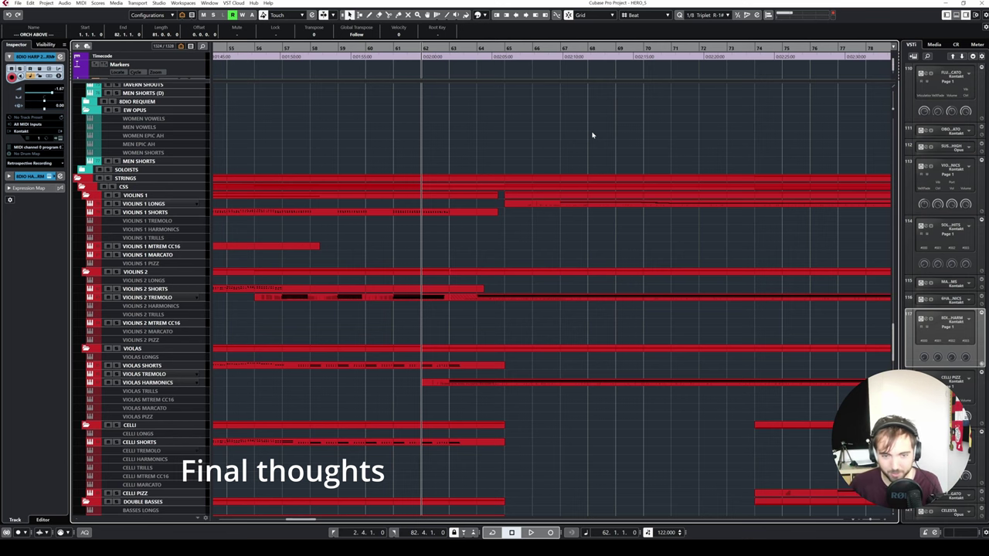
{"action": "key", "text": "g"}
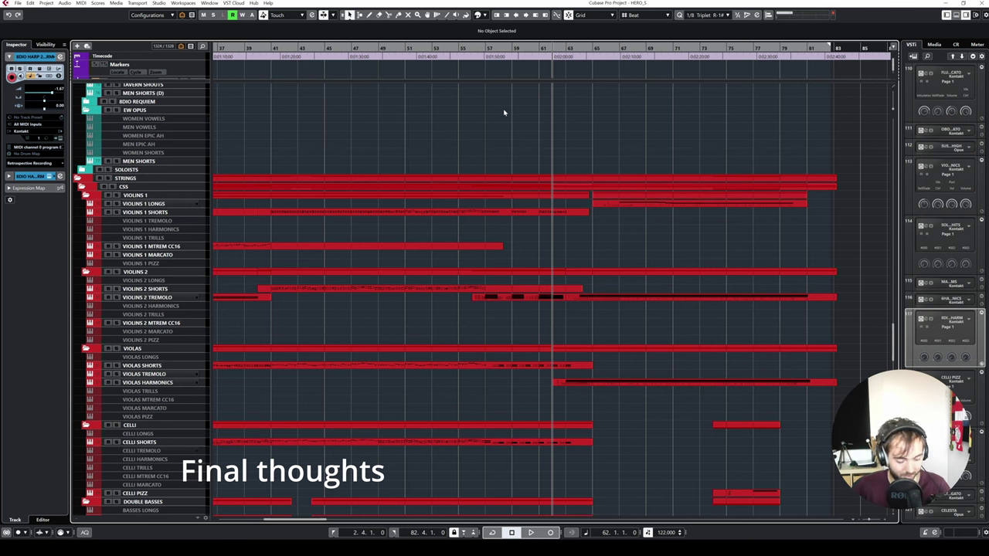
{"action": "scroll", "coordinate": [504, 112], "scroll_direction": "left", "scroll_amount": 10}
{"action": "scroll", "coordinate": [525, 121], "scroll_direction": "down", "scroll_amount": 10}
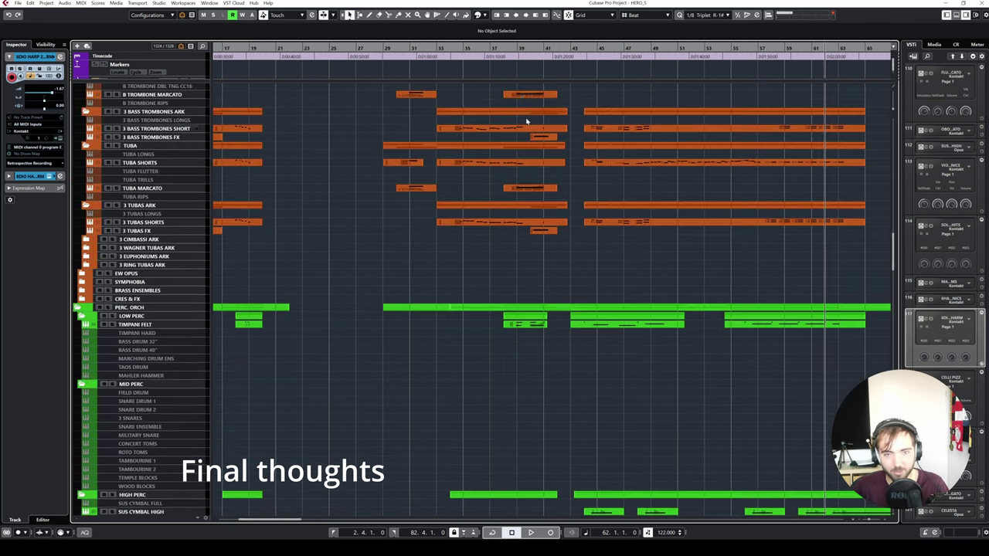
{"action": "scroll", "coordinate": [533, 108], "scroll_direction": "down", "scroll_amount": 1}
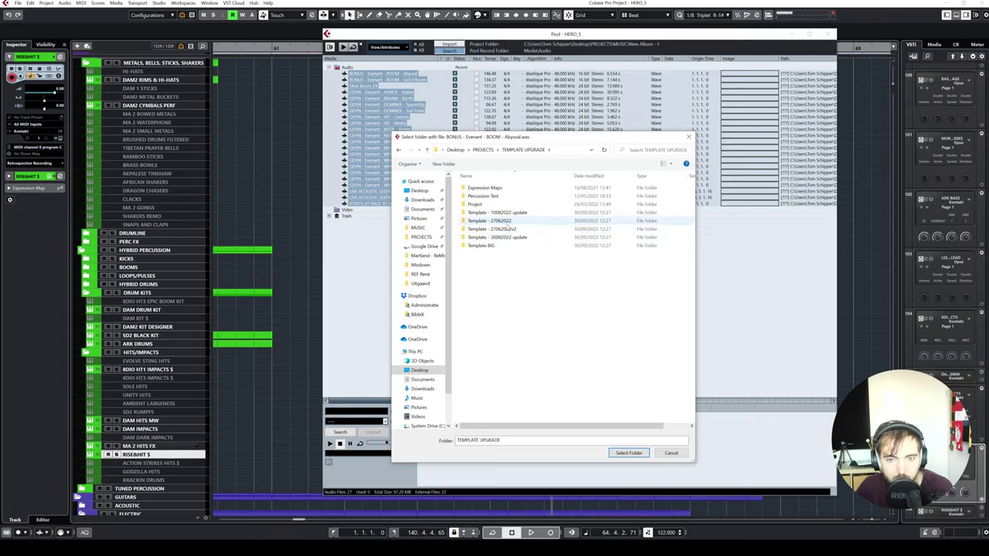
- Search the TEMPLATE UPGRADE subfolders Template - 30082022 update and Project for the missing BONUS - Evenant - BOOM - Abyssal.wav file
{"action": "left_click", "coordinate": [495, 224]}
{"action": "double_click", "coordinate": [494, 225]}
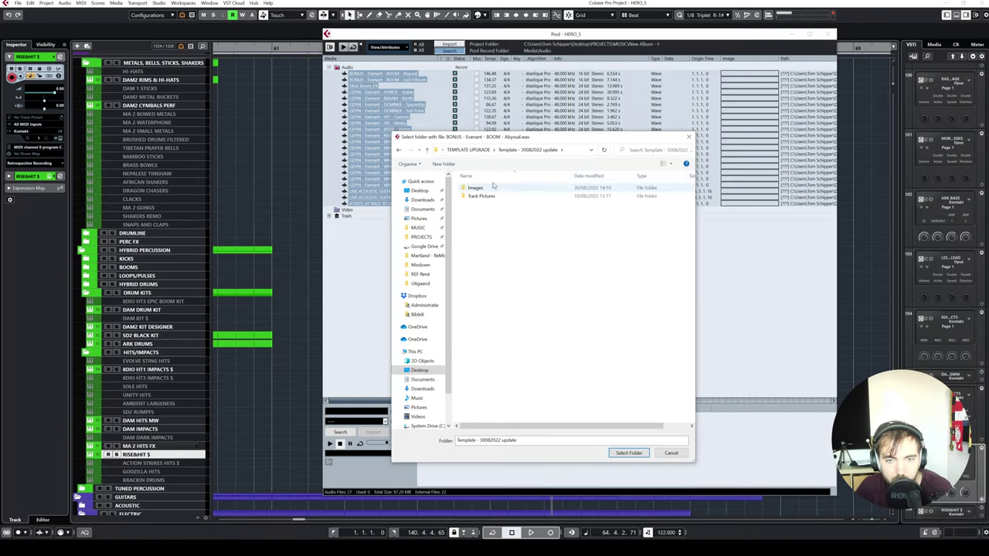
{"action": "double_click", "coordinate": [516, 229]}
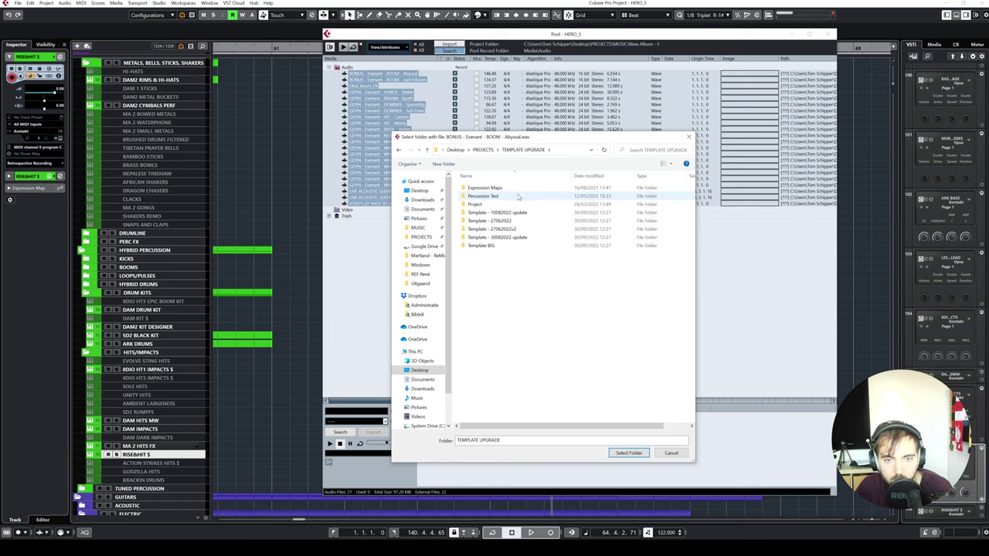
{"action": "double_click", "coordinate": [518, 205]}
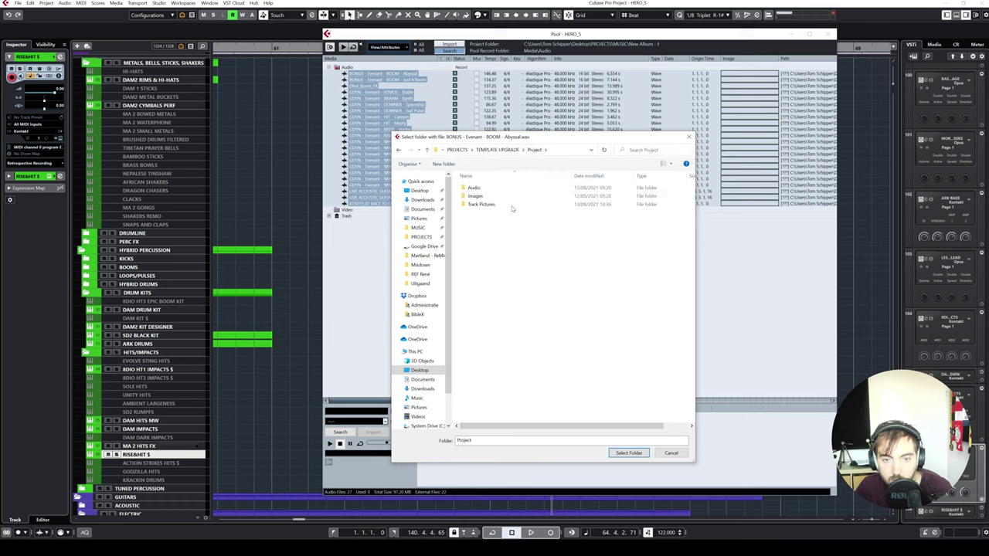